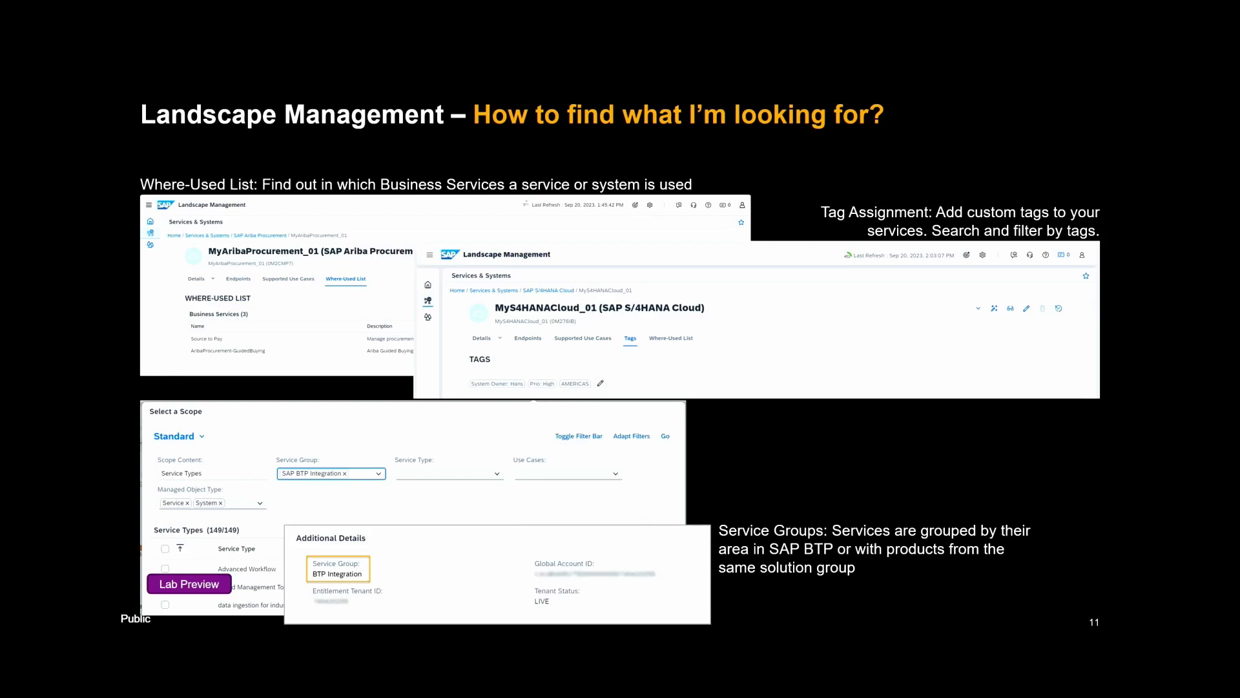
key("Right")
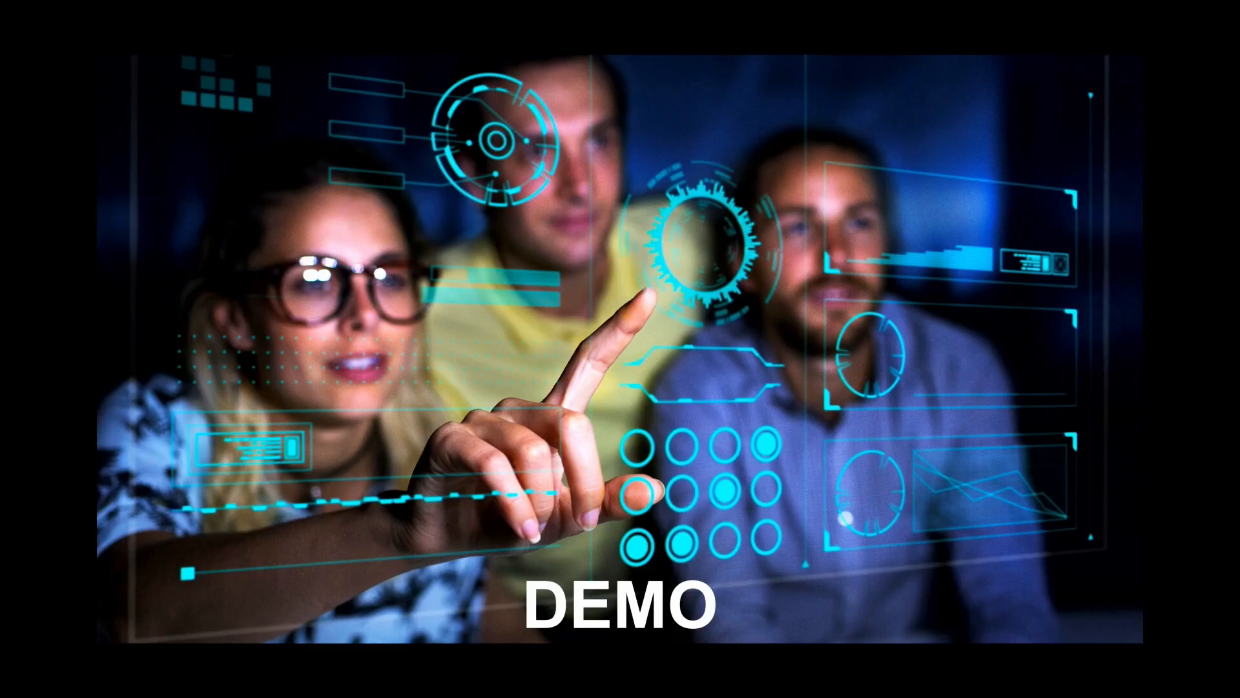
Switch to Landscape Management in the browser and reload the overview page
key("alt+Tab")
key("alt+Tab")
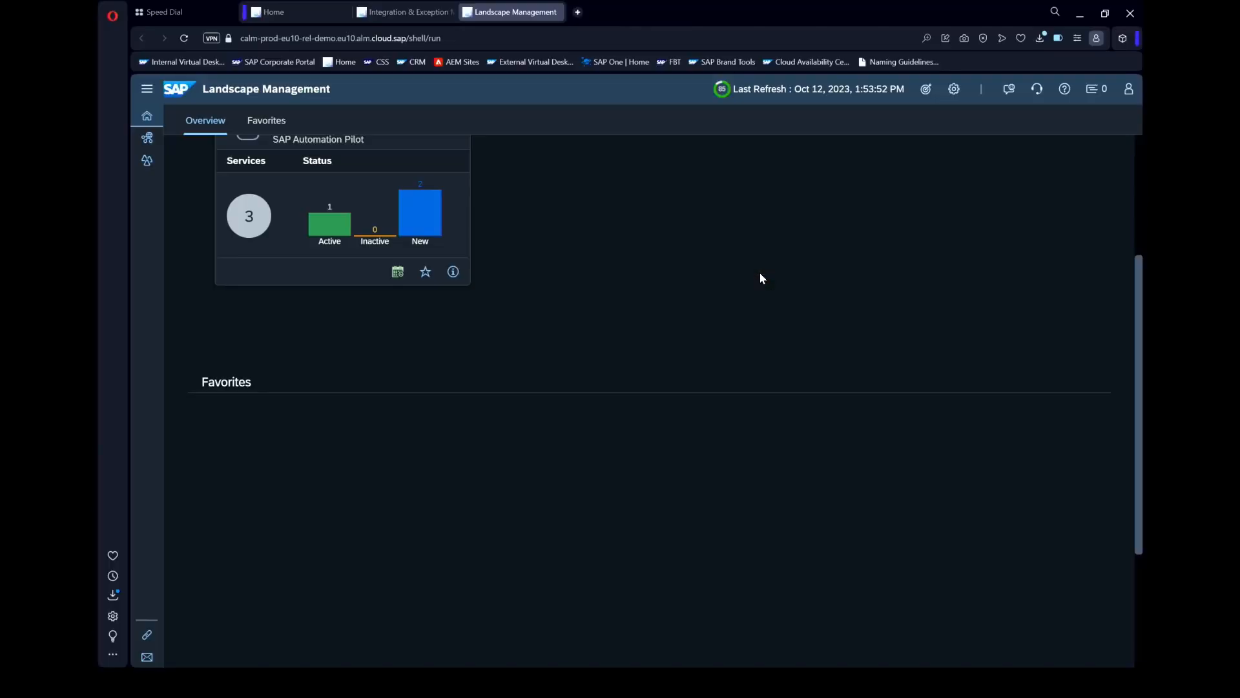
scroll(596, 258, "up", 4)
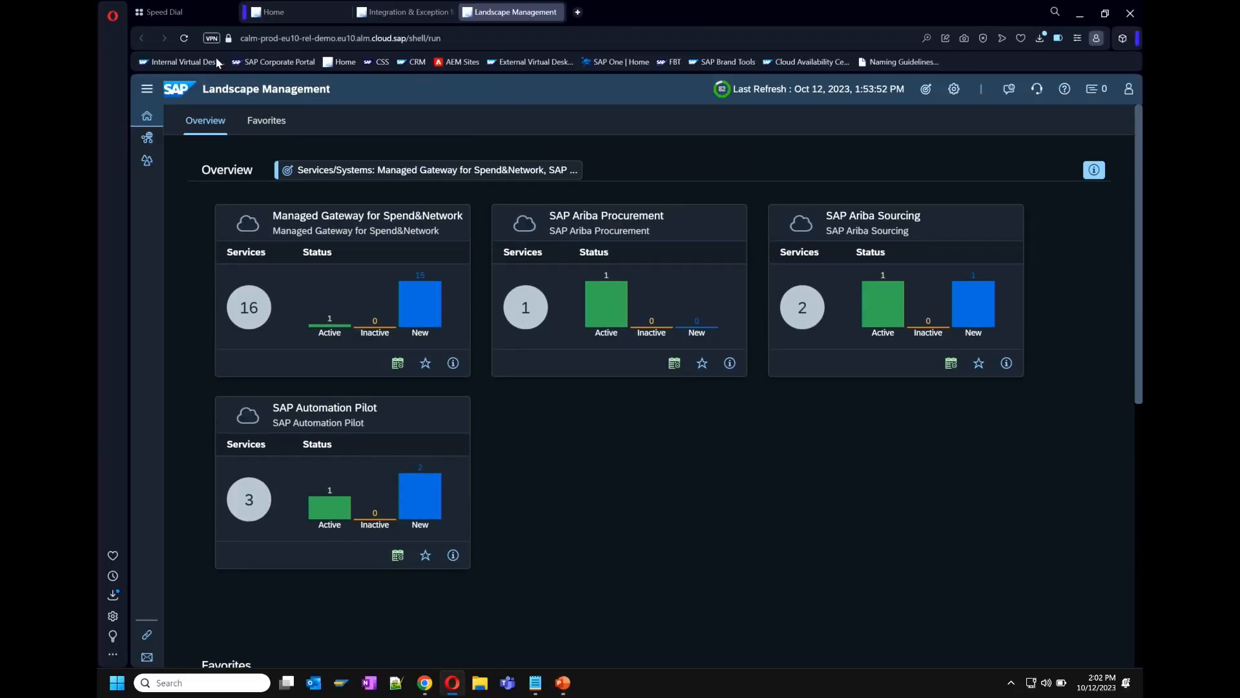
left_click(184, 41)
Set the scope to all service types that match the Health Monitoring use case and apply it
left_click(925, 94)
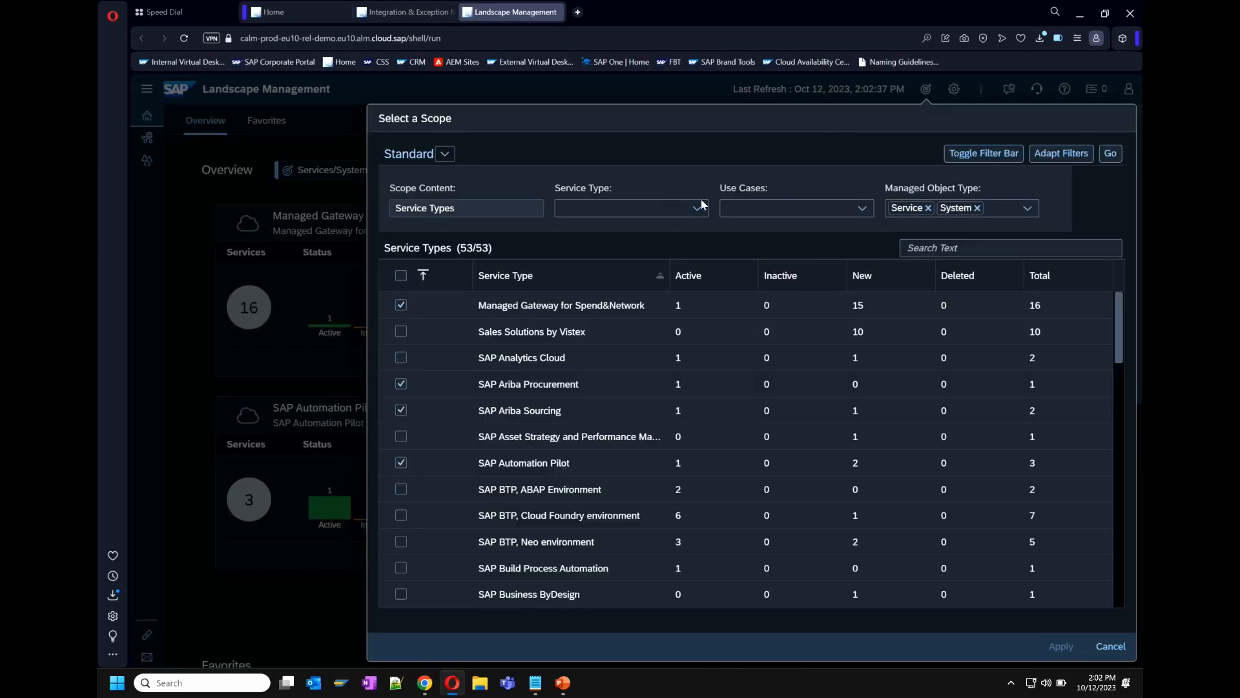
left_click(862, 208)
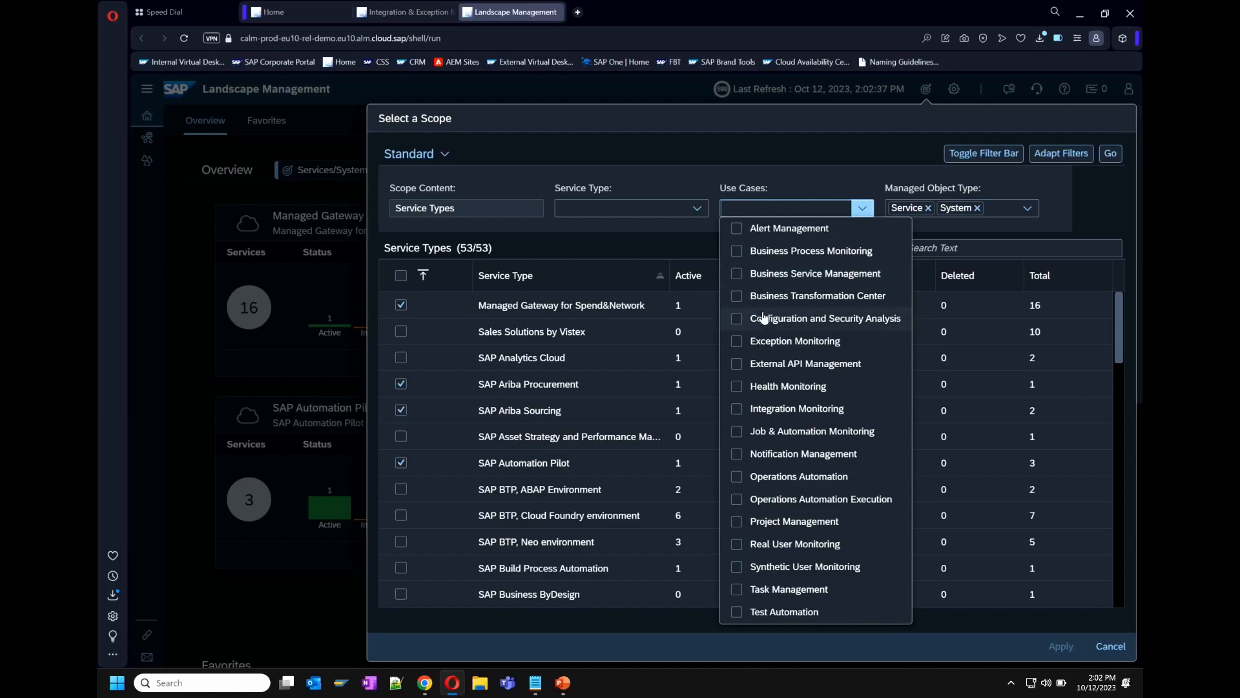
left_click(765, 385)
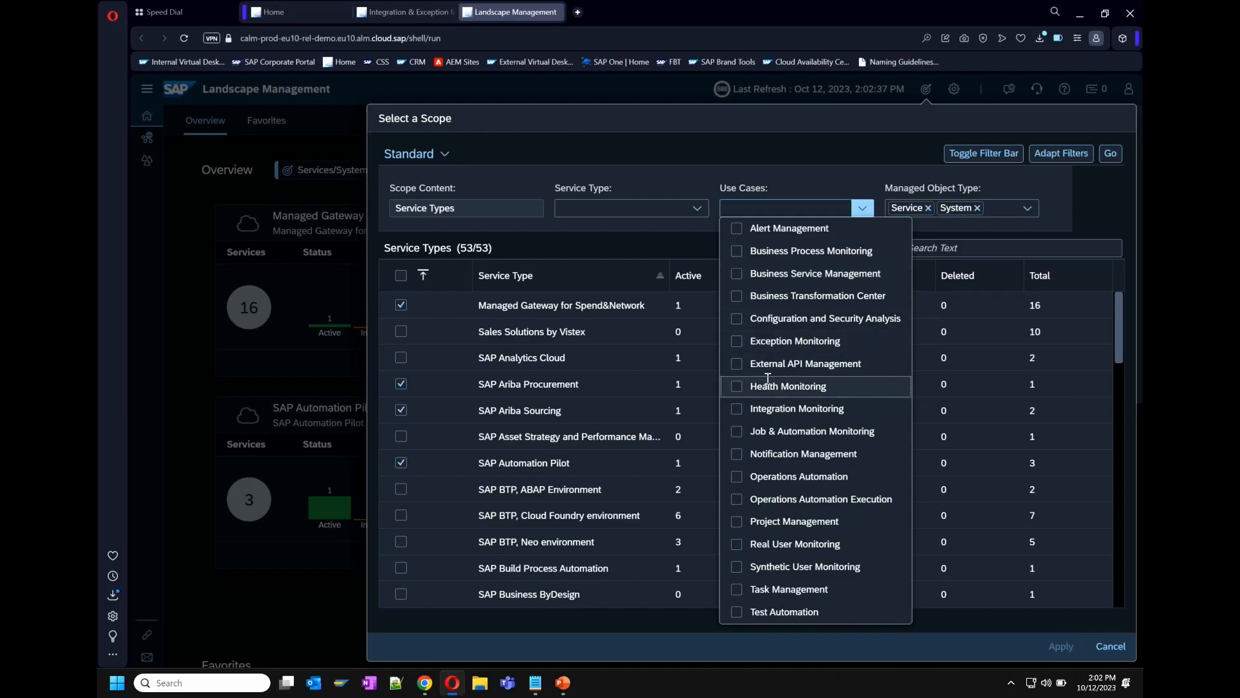
left_click(1112, 155)
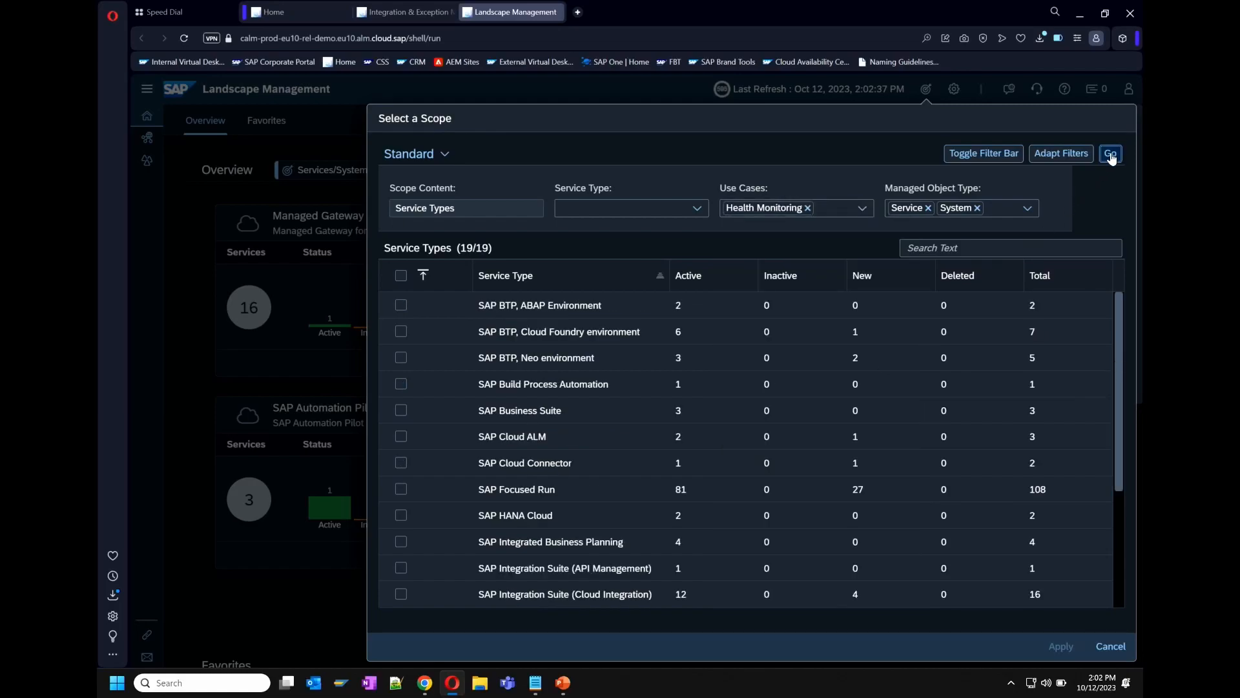
left_click(401, 276)
left_click(1056, 646)
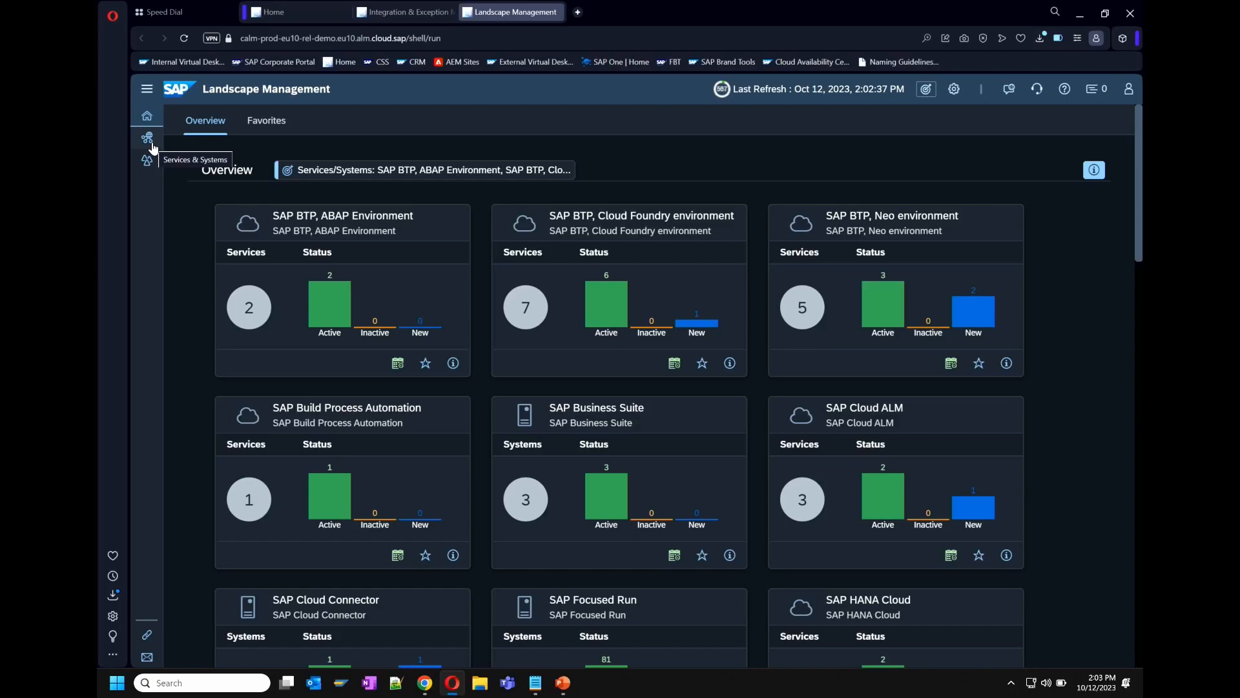
Open the SAP BTP, Cloud Foundry environment services and search the list for SCP
left_click(581, 227)
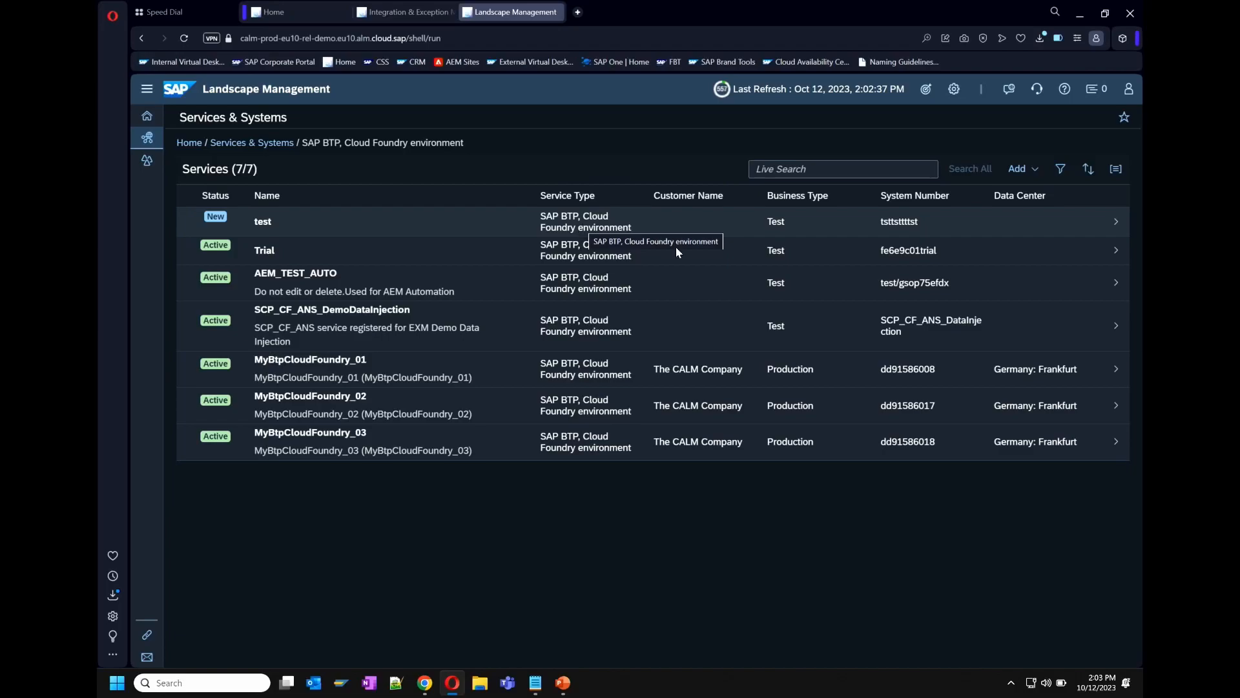
left_click(826, 166)
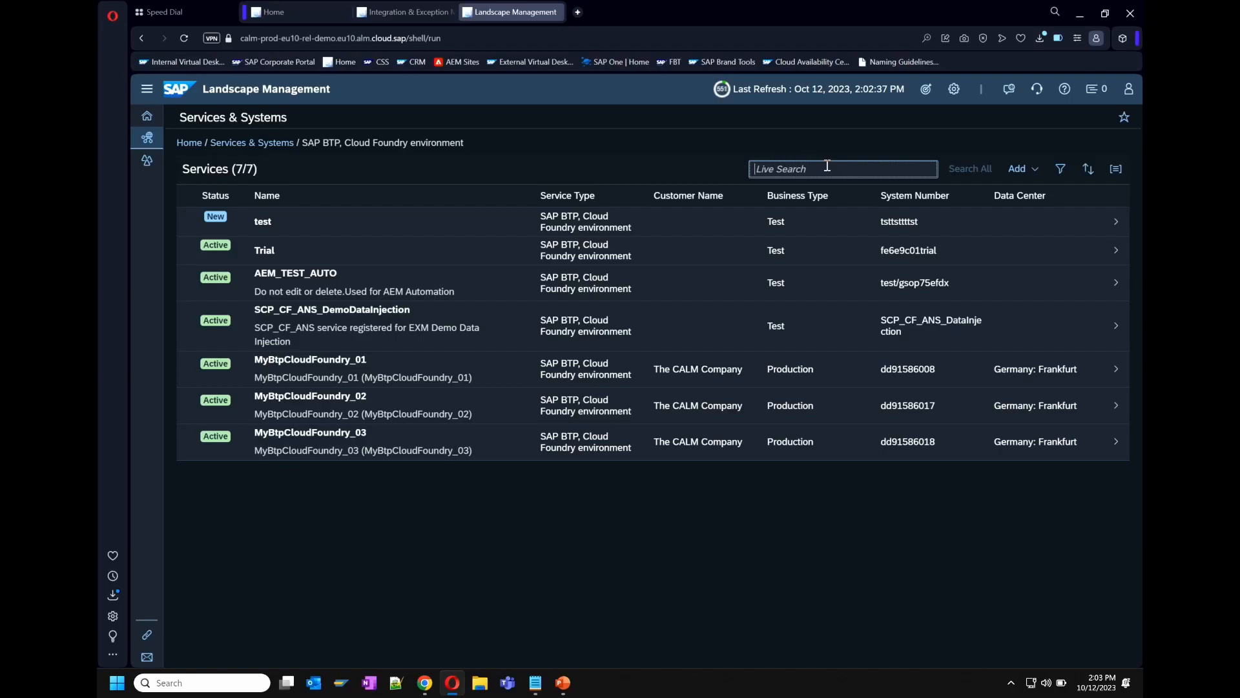
type("SCP")
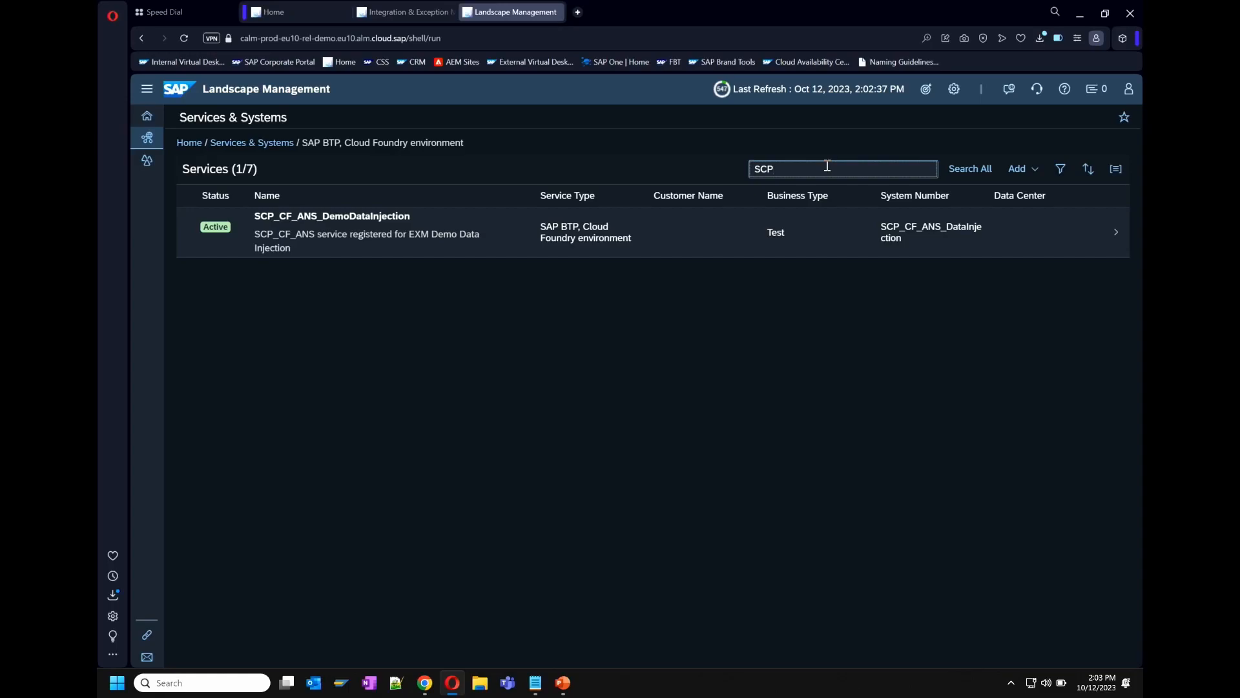
Search across all services for Summit and open the active Demo_ALM_Summit_CPI2 service from the results
key("BackSpace")
key("BackSpace")
key("BackSpace")
type("Summit")
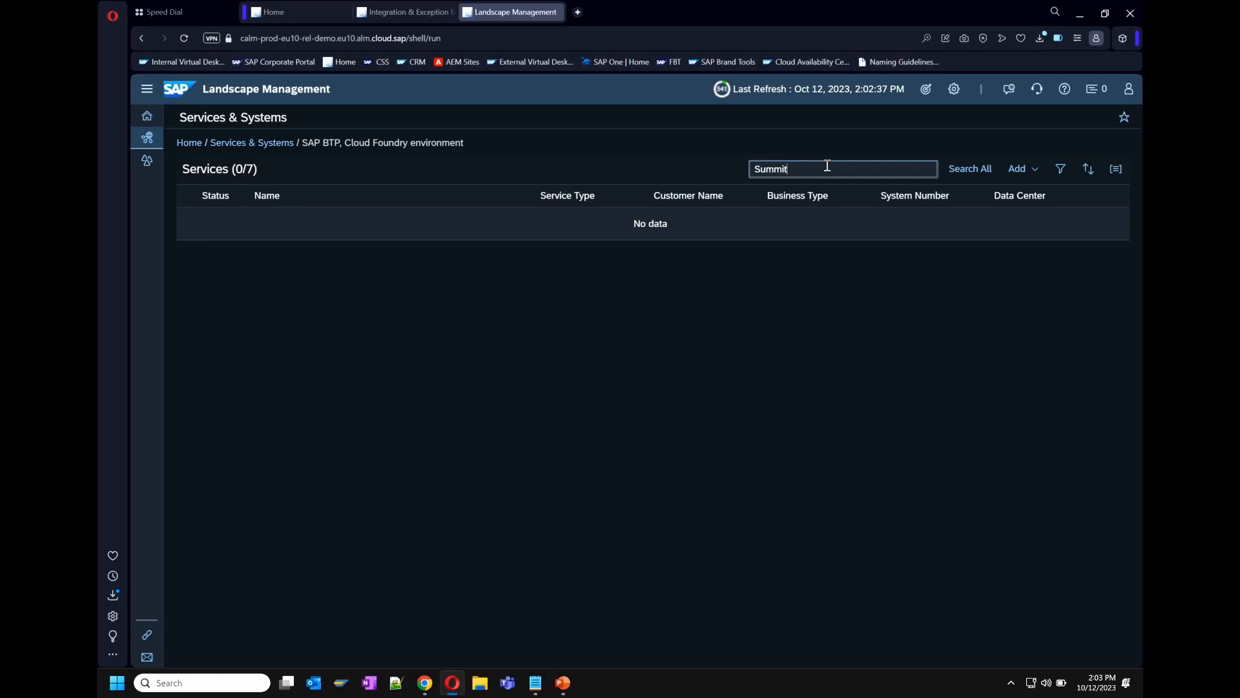
key("Return")
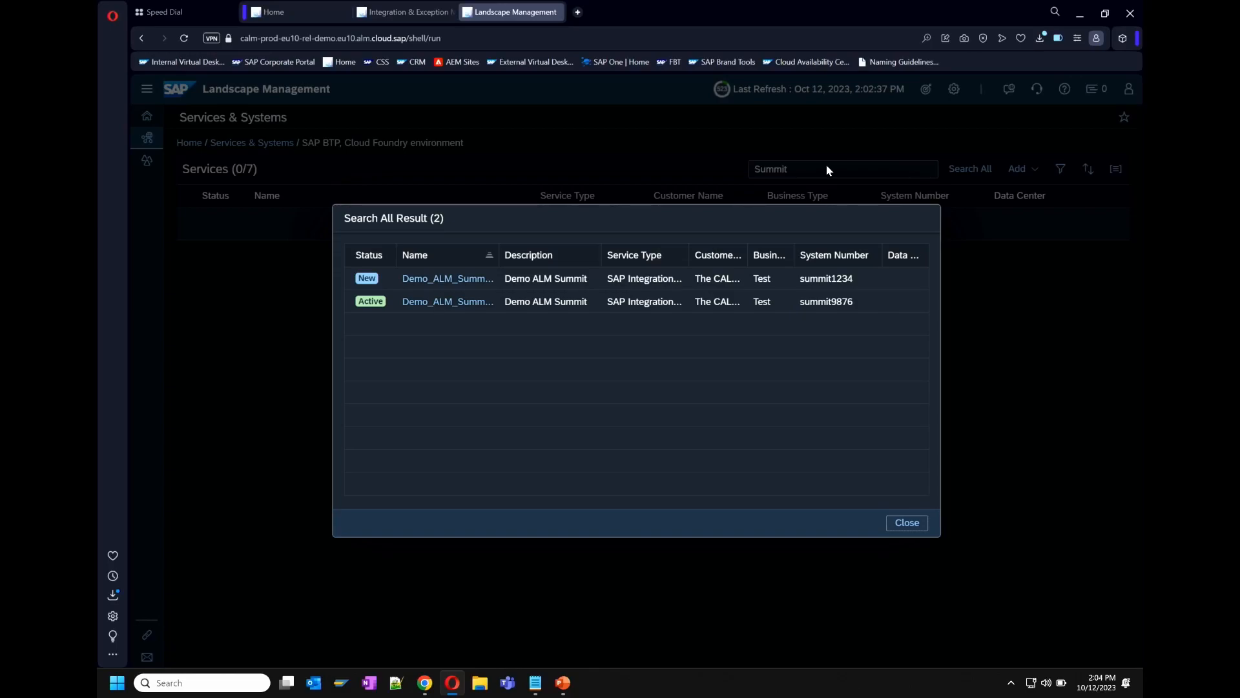
left_click(473, 303)
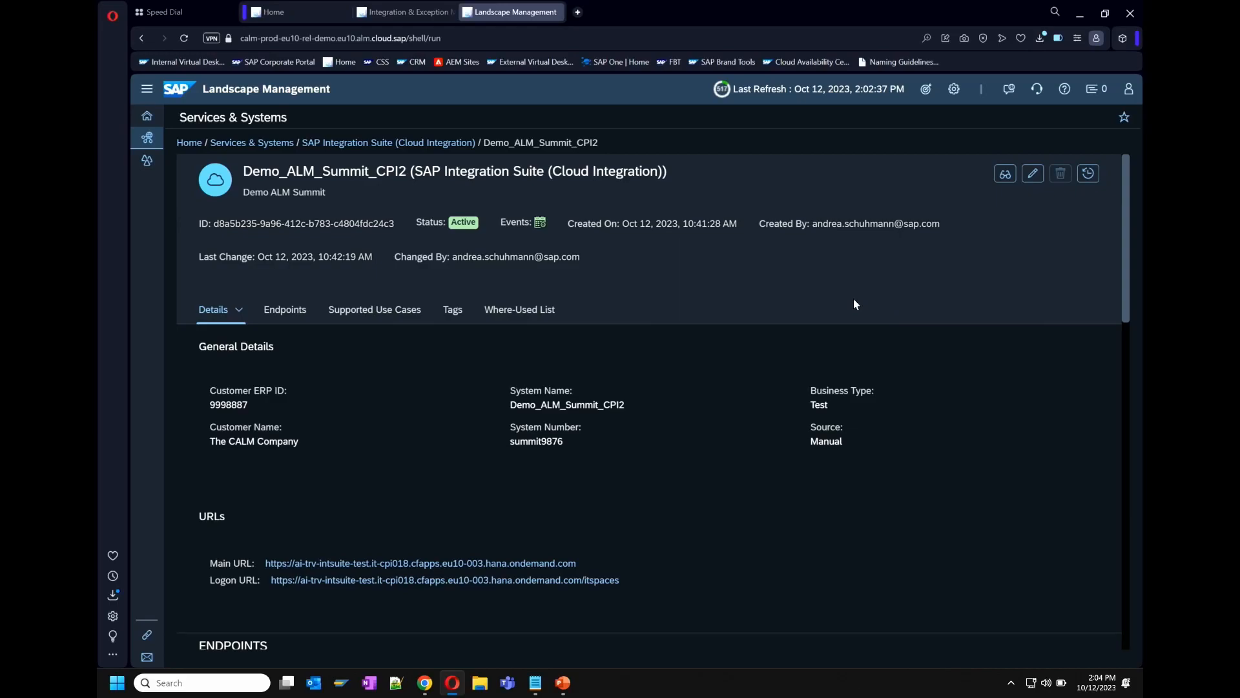
Review the endpoints, supported use cases and where-used list of the Demo_ALM_Summit_CPI2 service
scroll(830, 304, "down", 8)
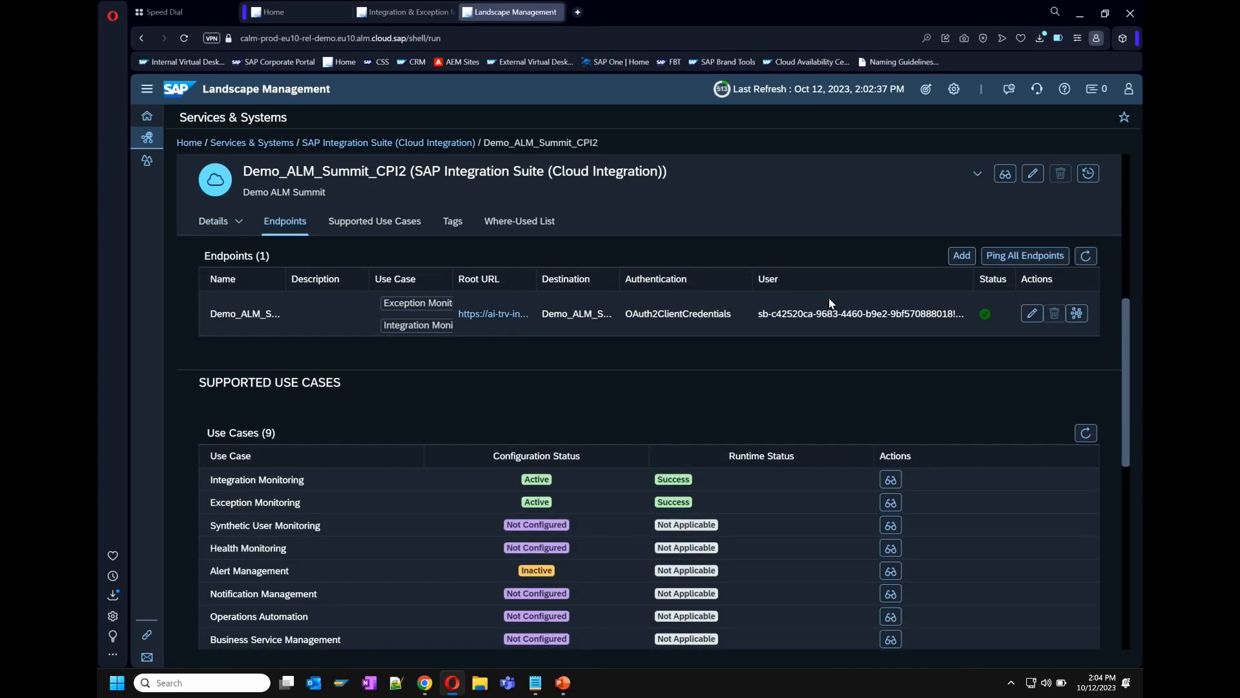
scroll(830, 303, "down", 2)
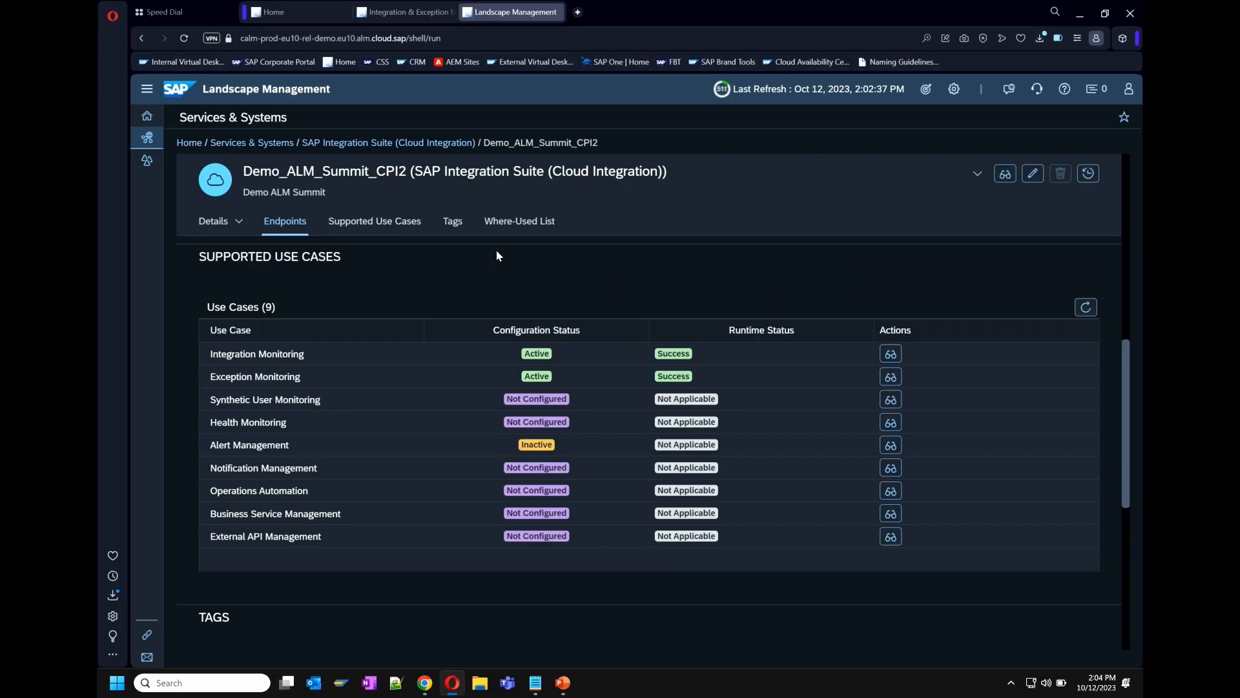
left_click(510, 231)
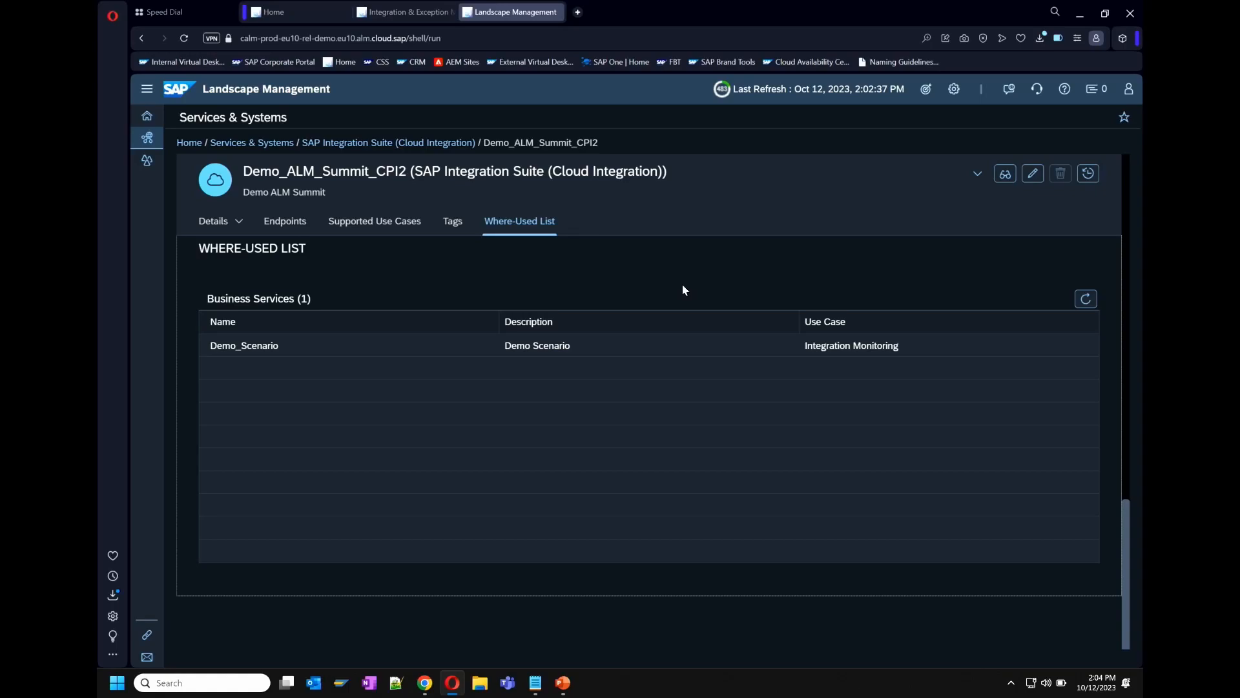
Add the tag ALMSummit2 to the Demo_ALM_Summit_CPI2 service, remove its ALMSummit tag and finish editing the tags
left_click(450, 226)
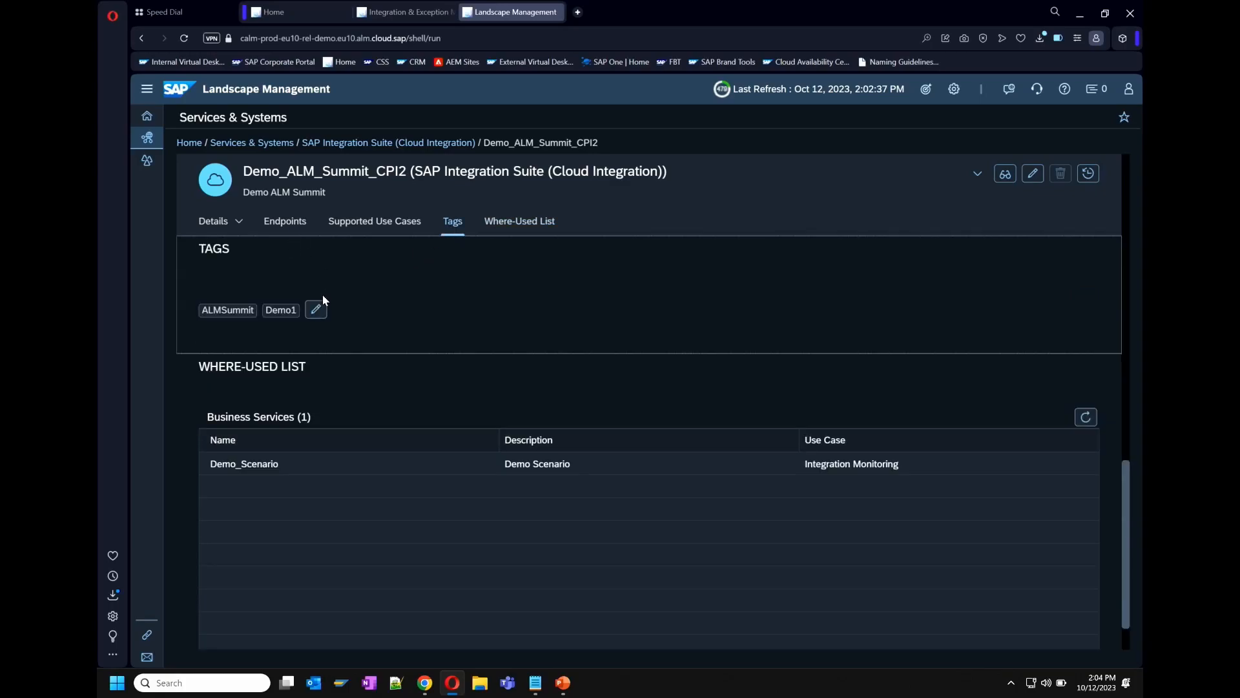
left_click(315, 310)
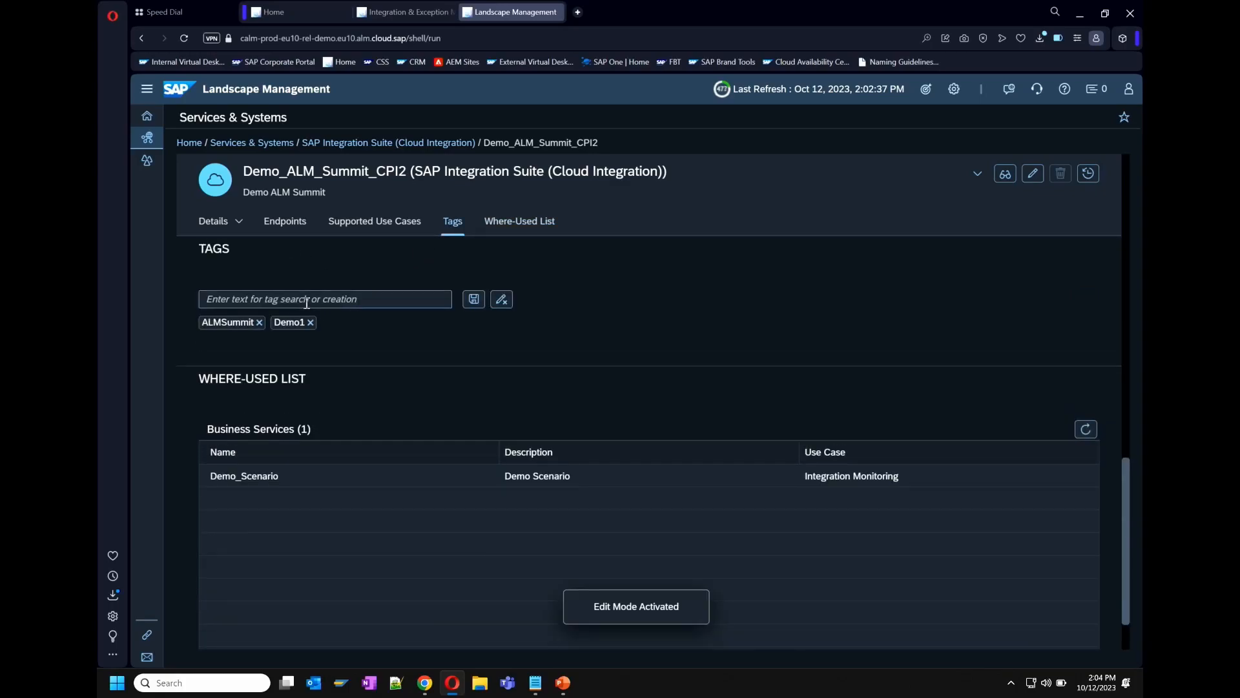
left_click(306, 302)
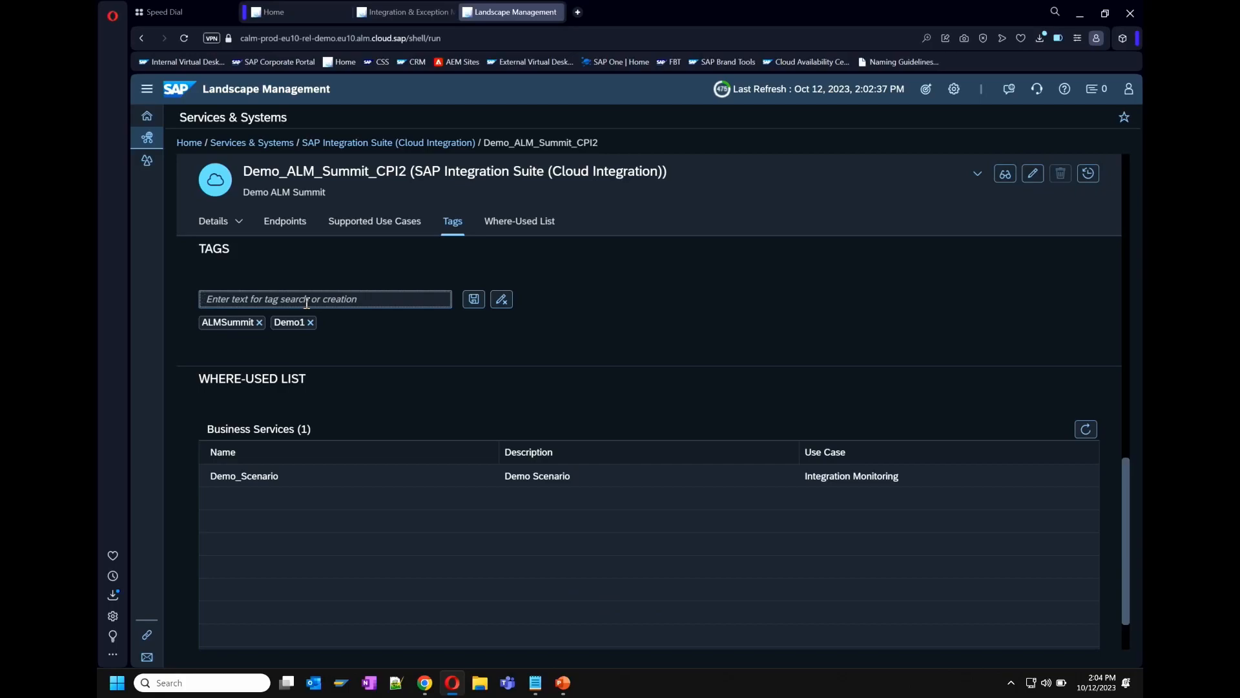
type("ALM")
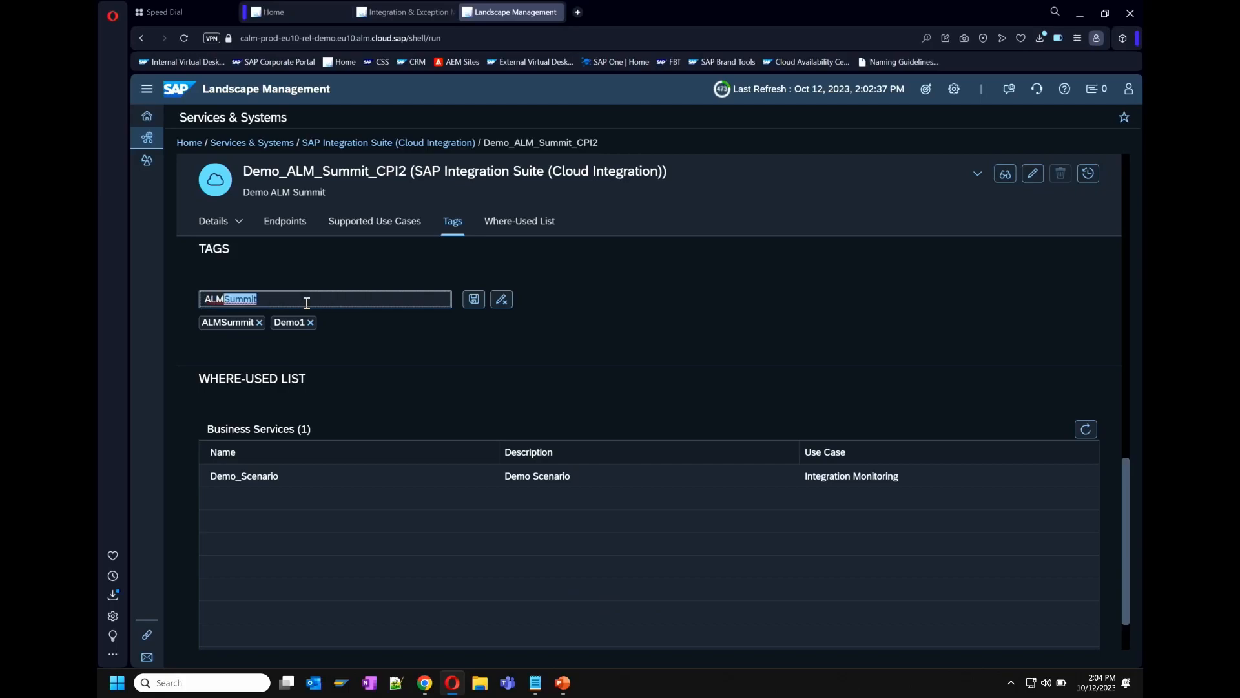
type("Summit2")
key("Return")
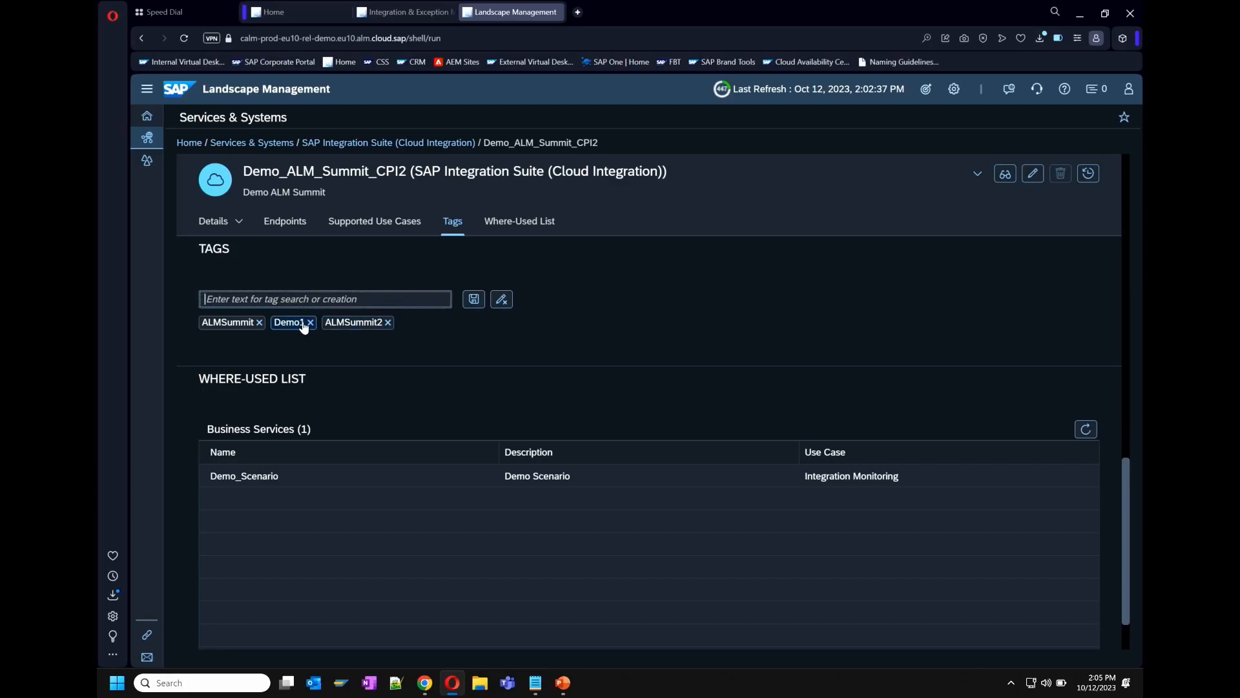
left_click(259, 322)
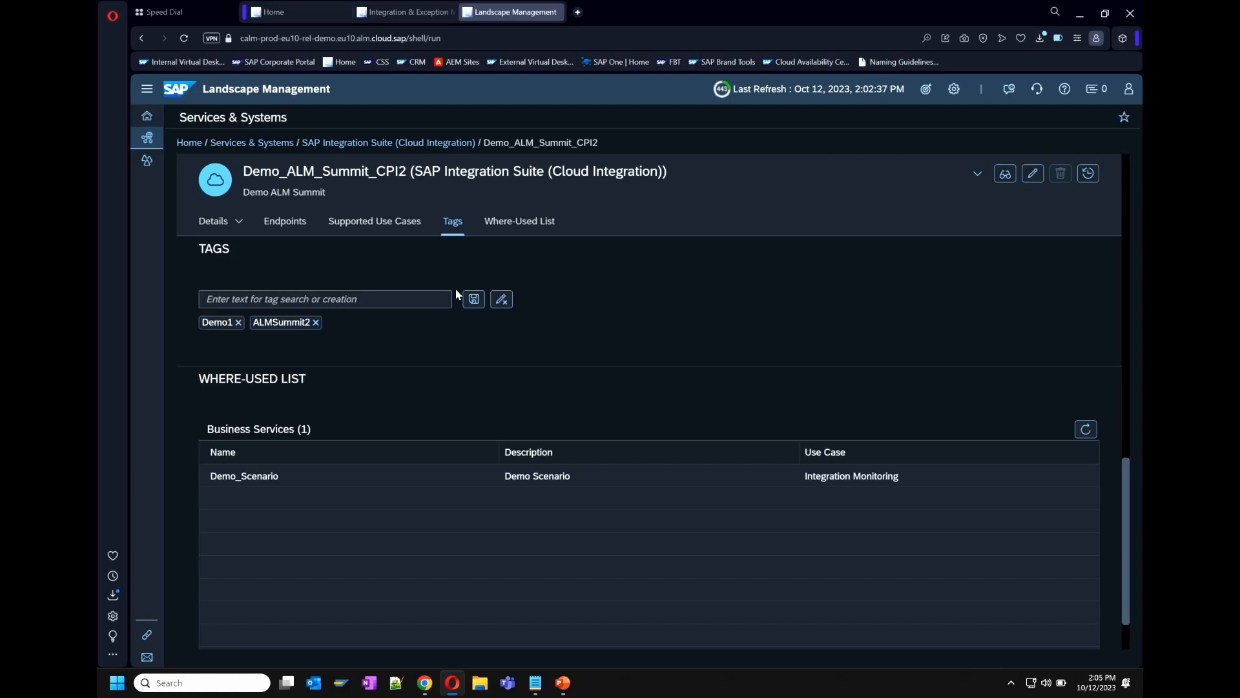
left_click(502, 299)
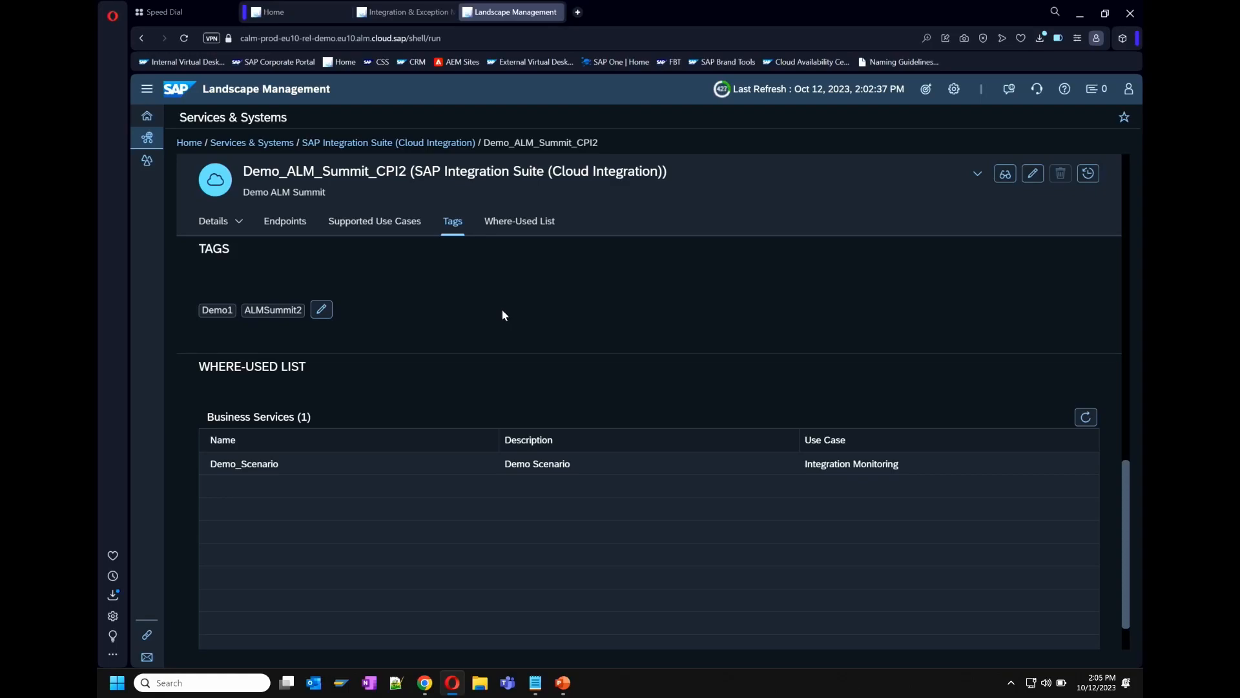
Open Tag Management from the Administration section of the SAP Cloud ALM launchpad
left_click(327, 17)
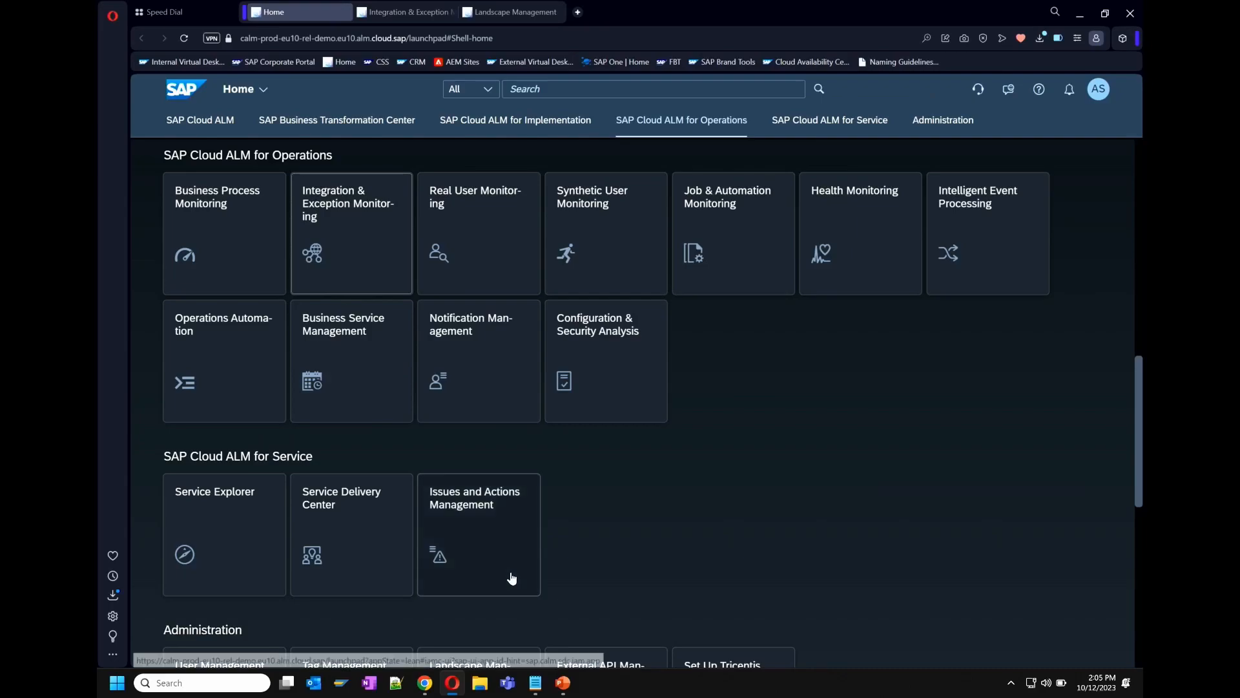
left_click(933, 125)
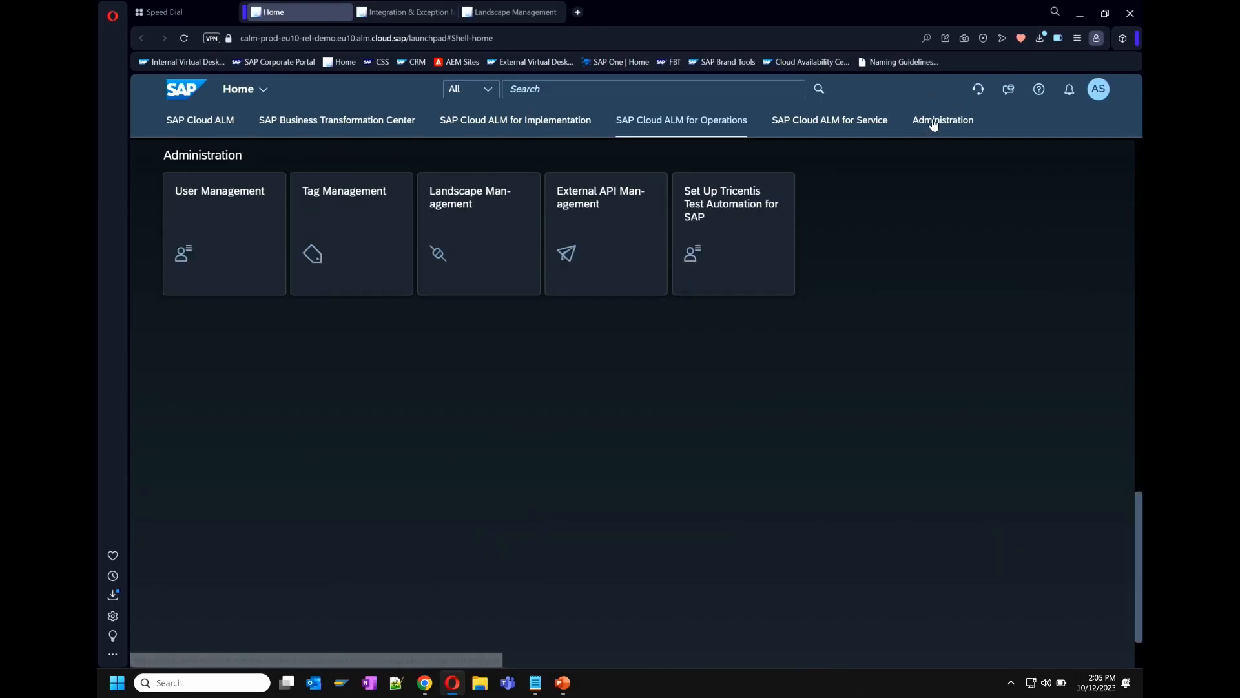
left_click(371, 238)
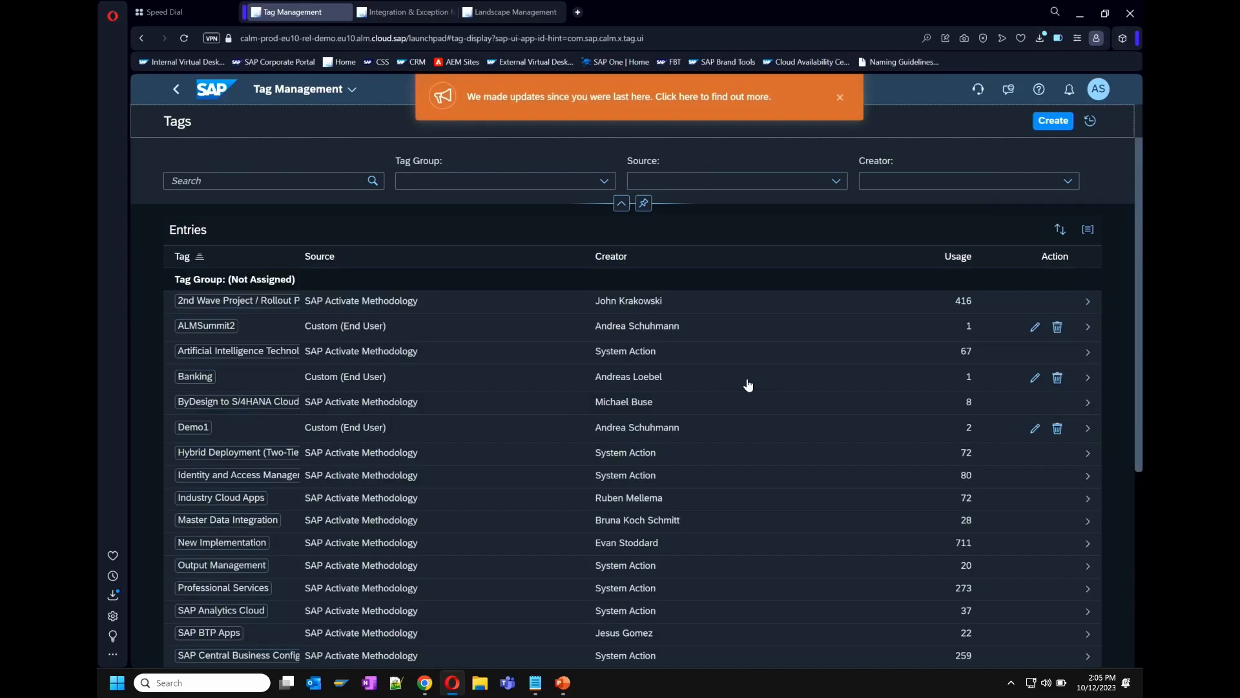
Create a tag with the owner's first name in the tag group System Owner and save it
left_click(1063, 127)
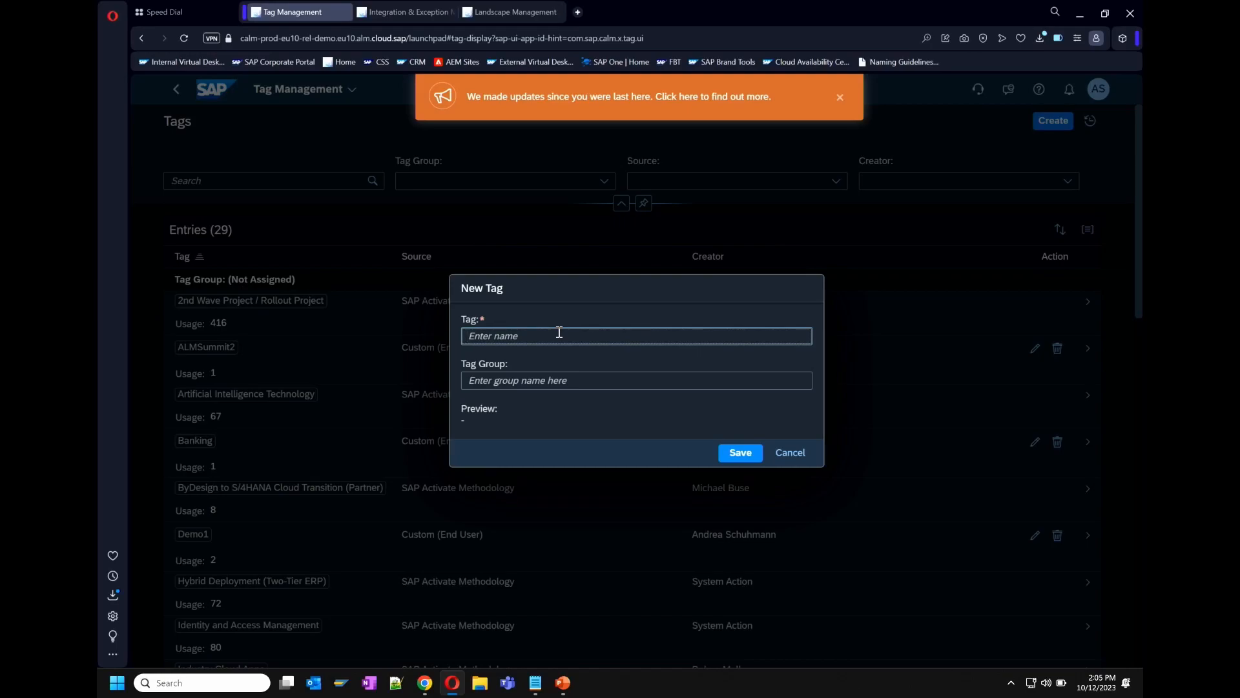
type("Max")
left_click(555, 377)
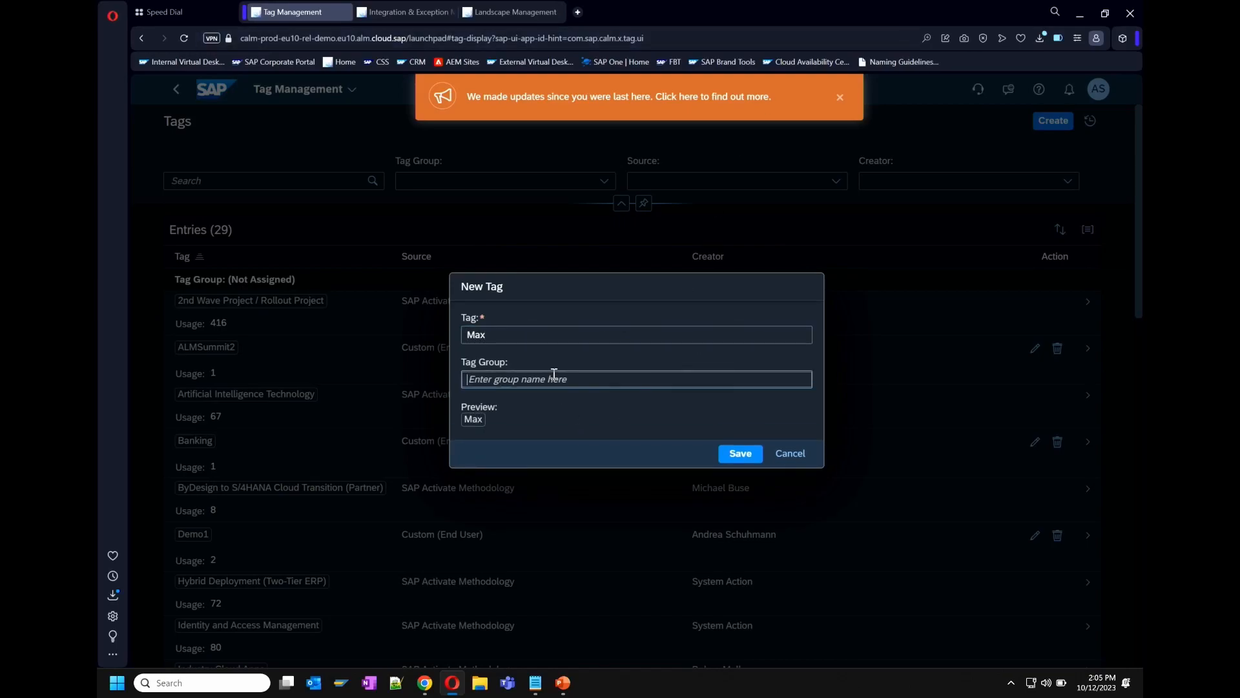
type("System ")
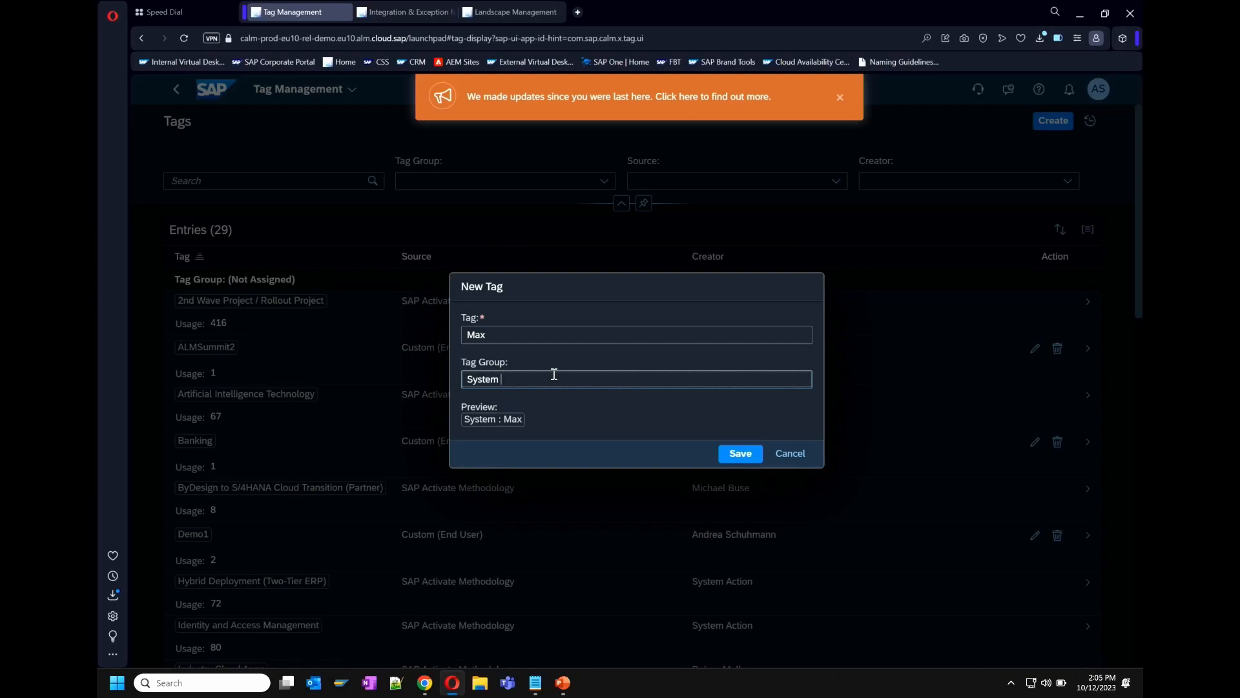
type("Owner")
left_click(740, 454)
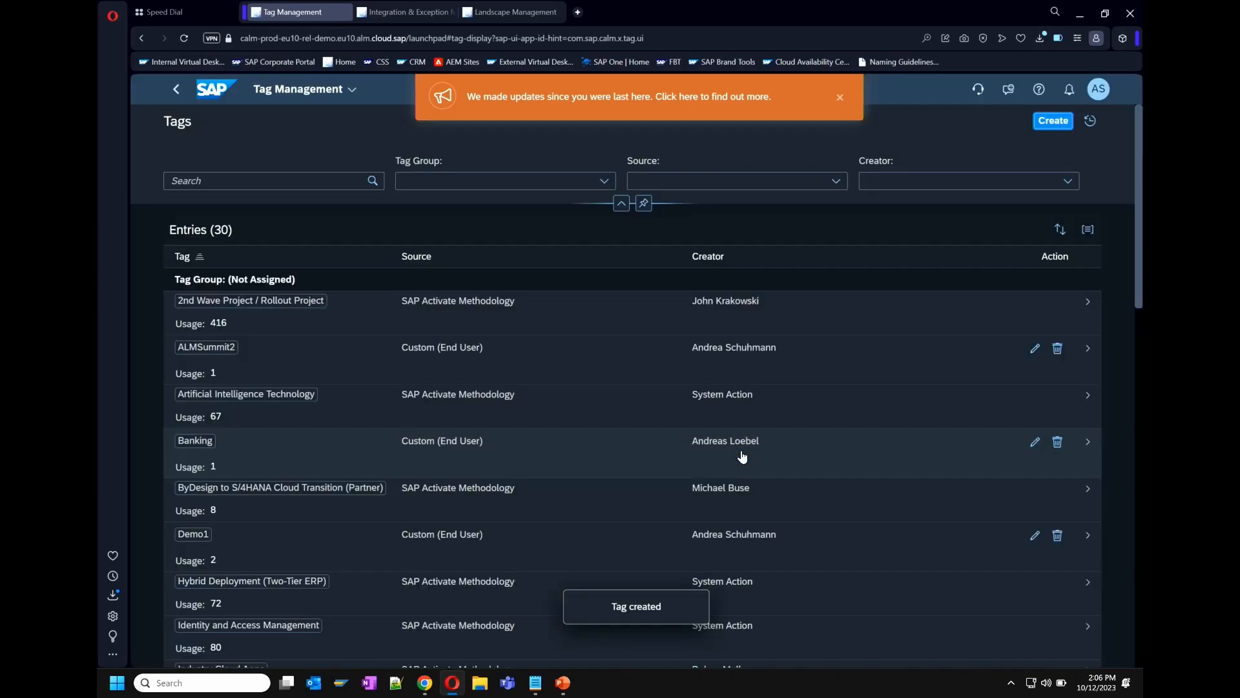
Return to the Landscape Management page, reload the Demo_ALM_Summit_CPI2 service and go to its tags
left_click(511, 12)
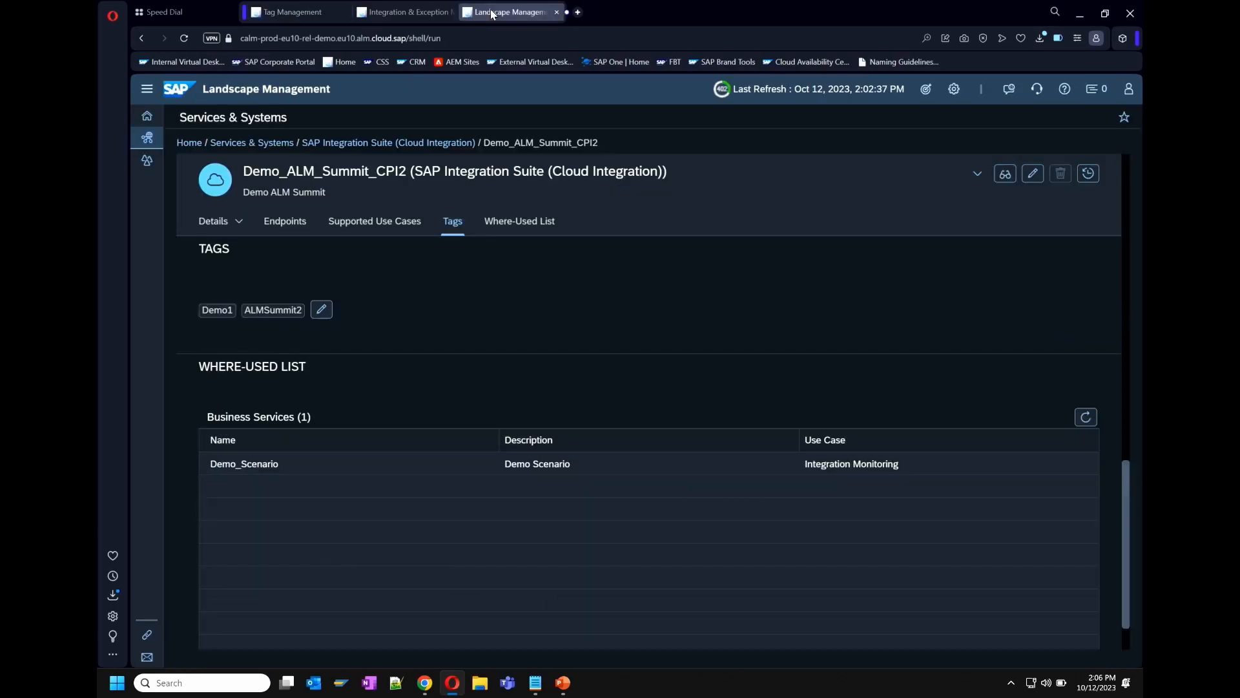
left_click(191, 40)
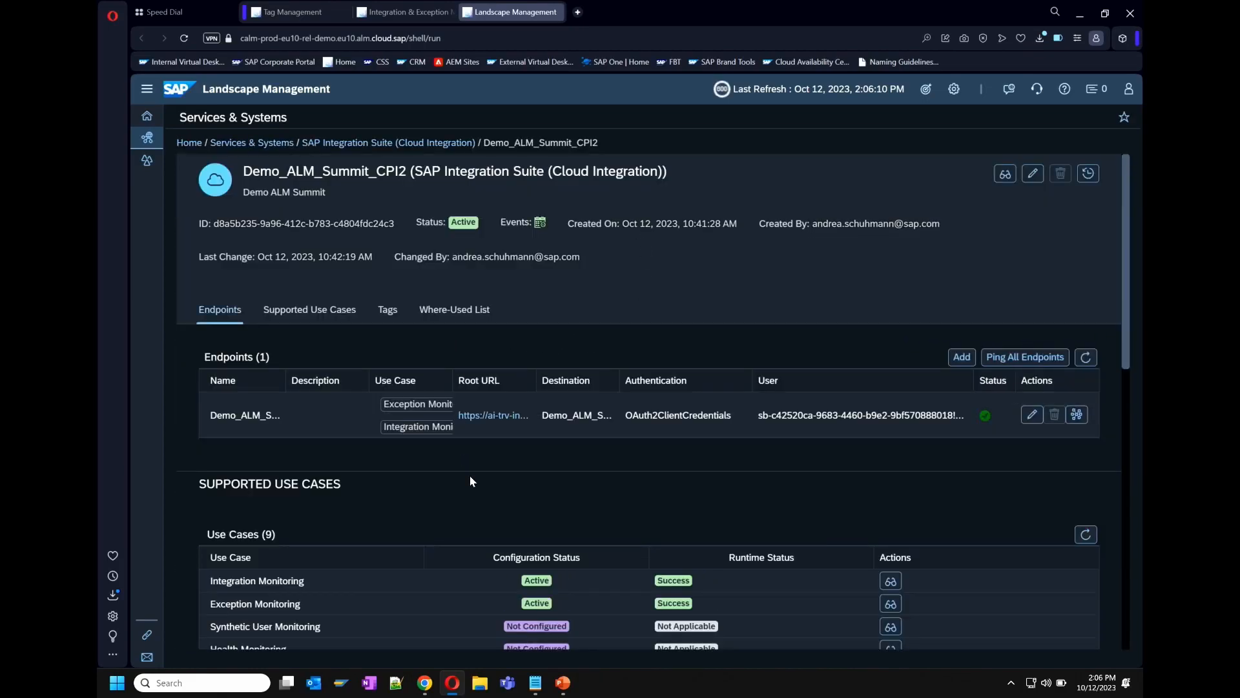
left_click(387, 312)
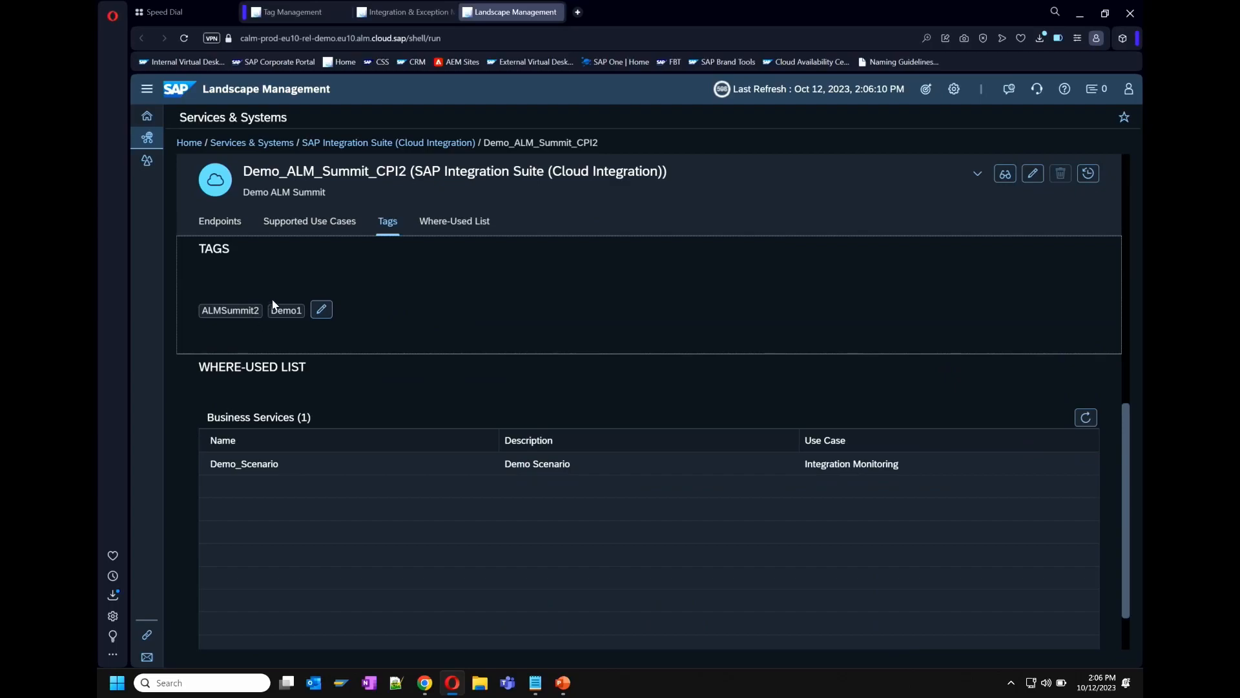
Start editing the service's tags and try to add the existing System Owner tag from the suggestions
left_click(321, 310)
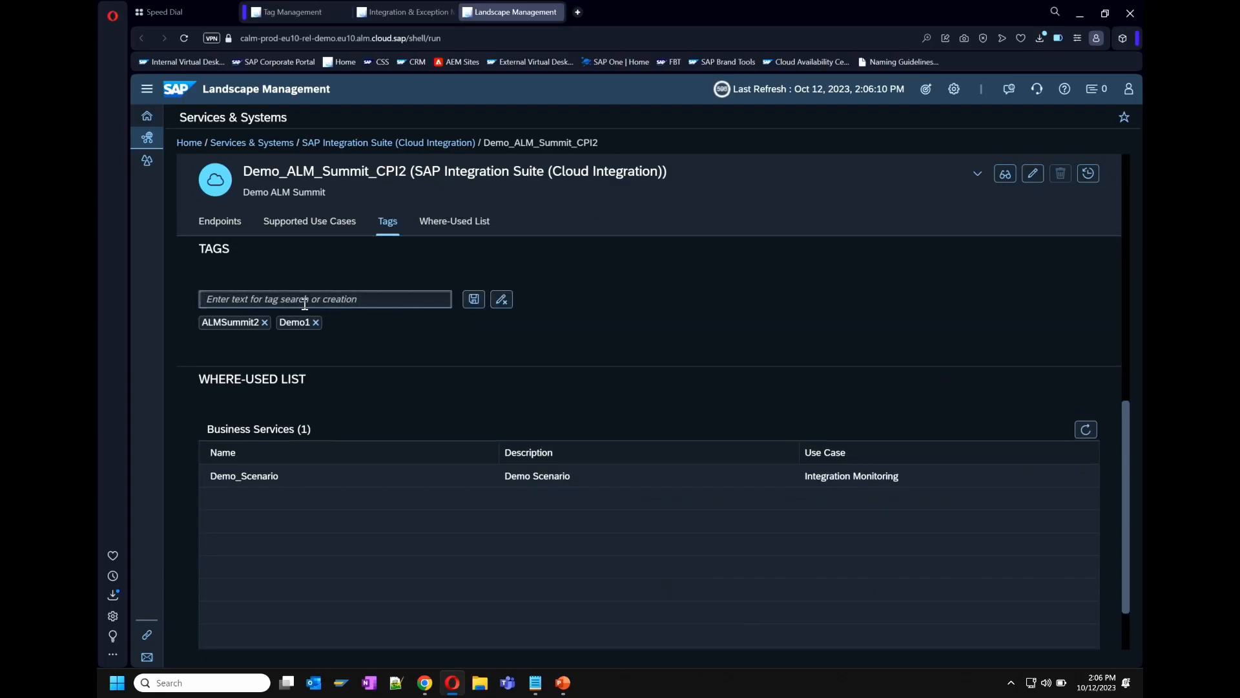
type("System Conversion")
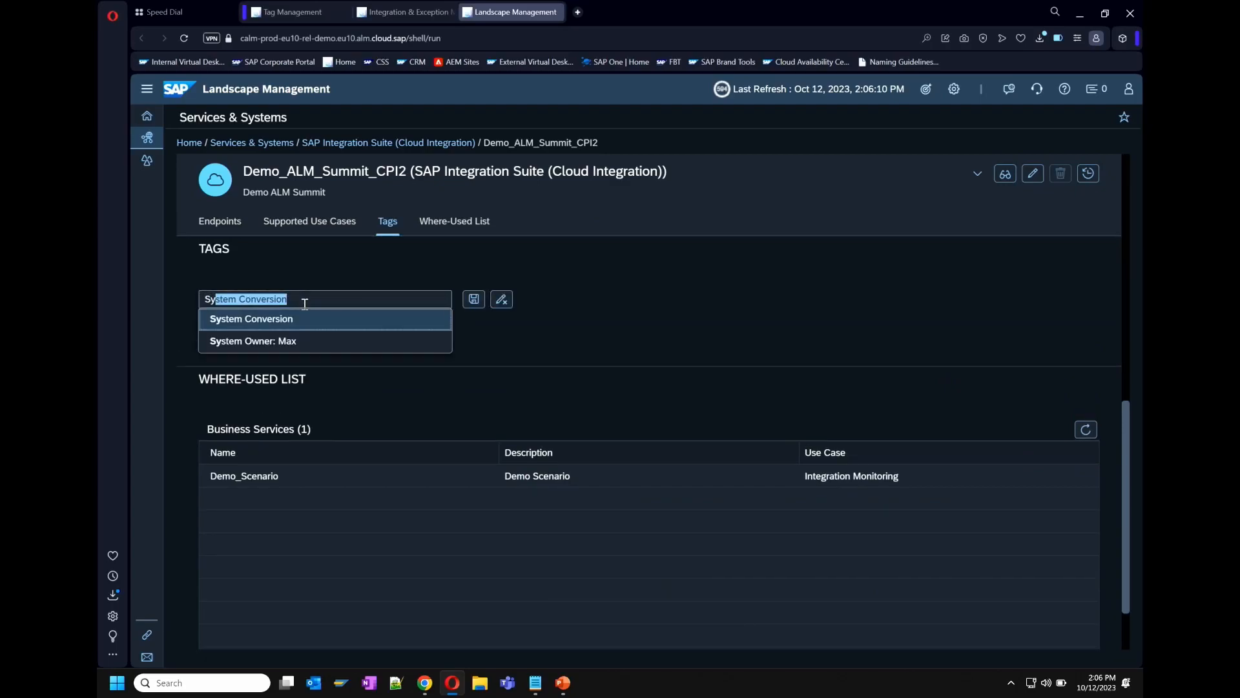
left_click(296, 345)
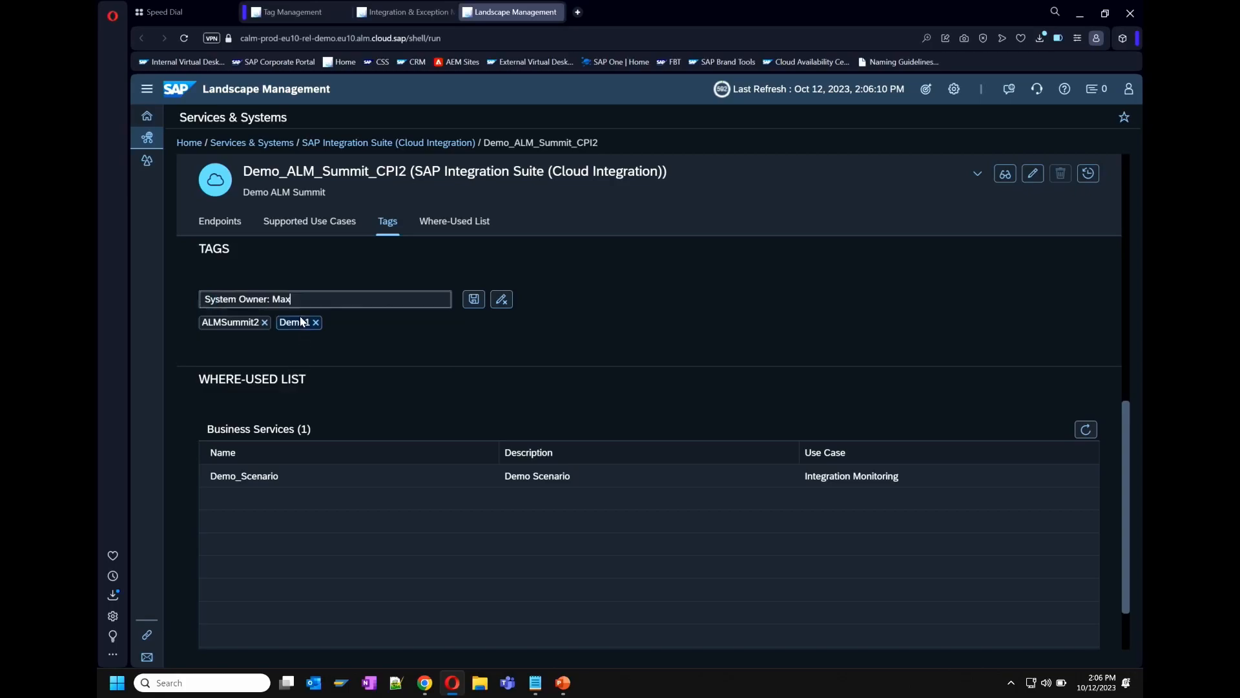
Try to add a System Owner tag with a different owner's first name and dismiss the message
key("BackSpace")
key("BackSpace")
key("BackSpace")
type("Hans")
key("Return")
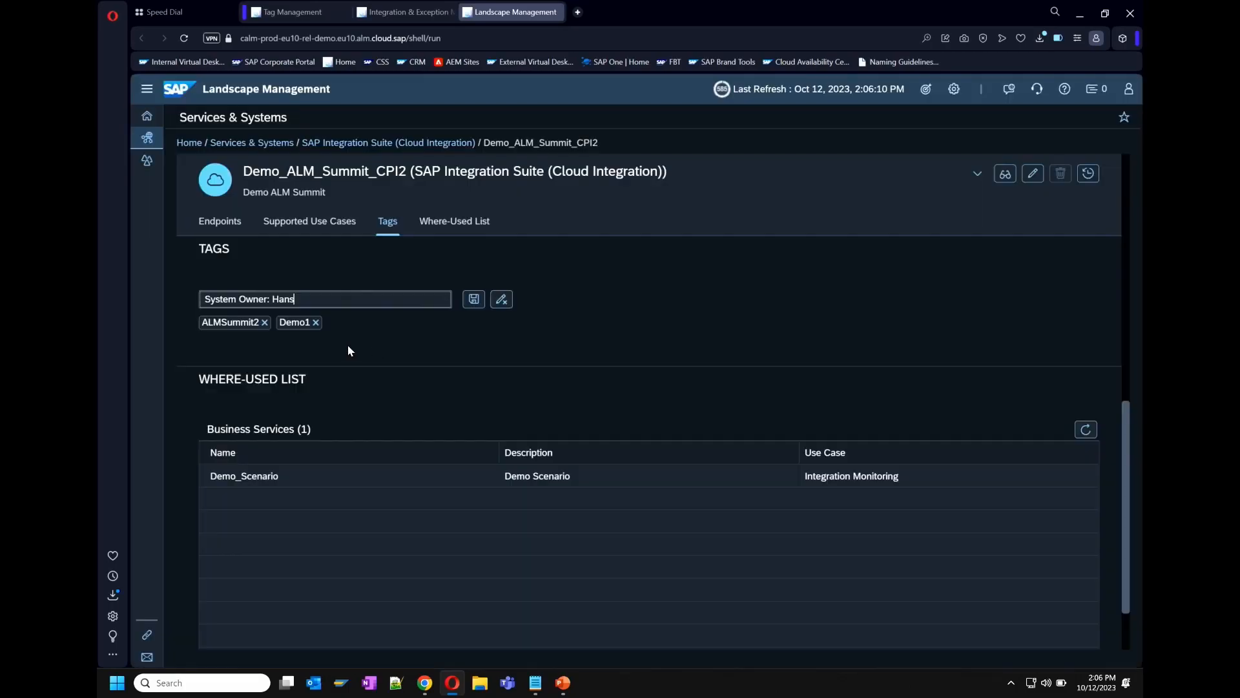
left_click(773, 403)
Try the new System Owner tag again without a space after the colon and dismiss the message
key("BackSpace")
key("BackSpace")
key("BackSpace")
key("BackSpace")
type("Hans")
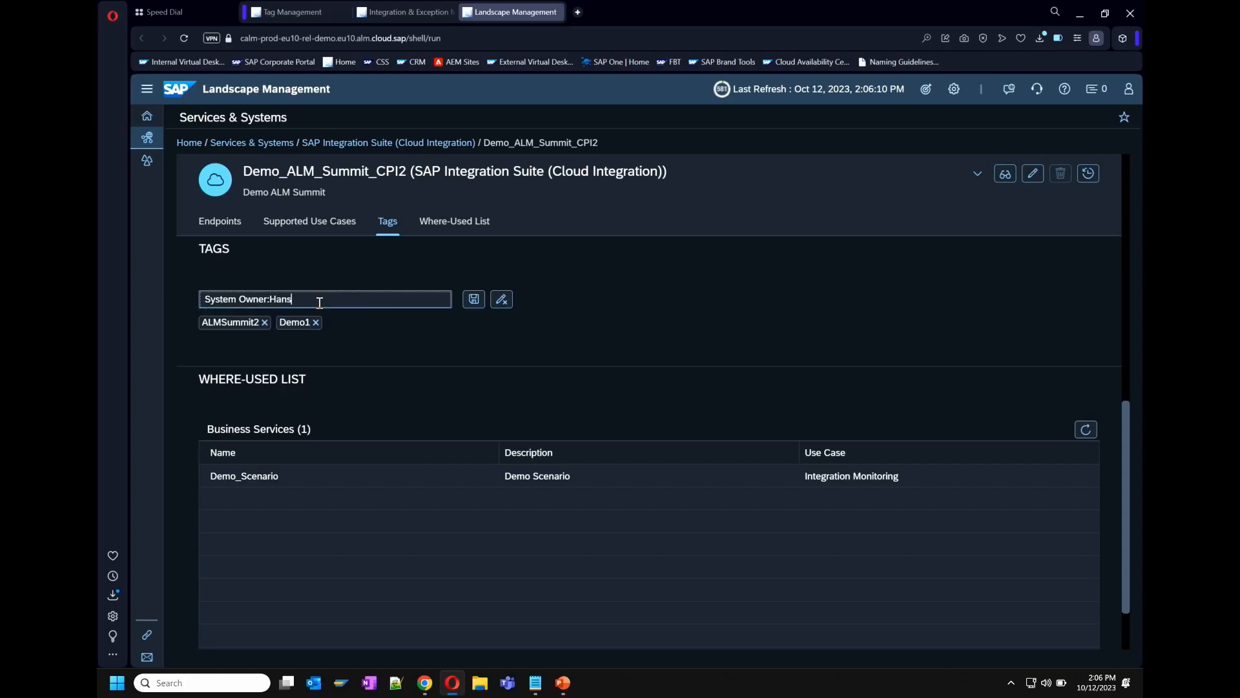
key("Return")
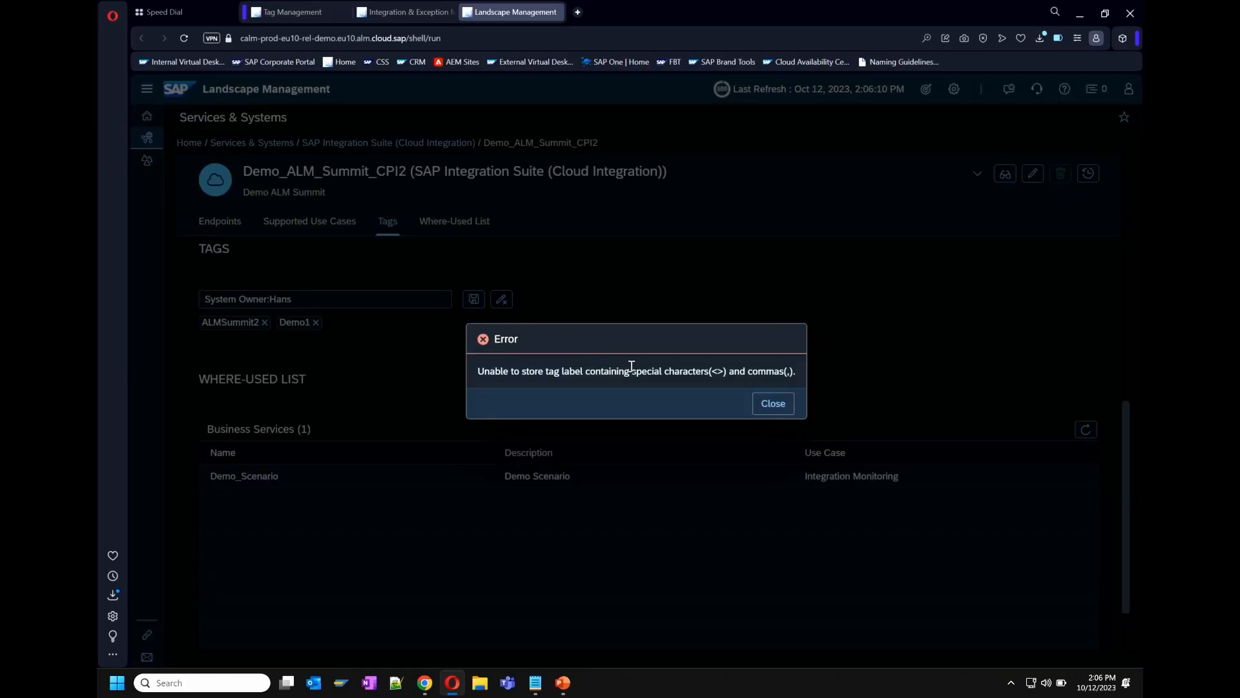
left_click(773, 404)
Reselect the existing System Owner tag from the suggestions, try to add it and dismiss the messages
key("BackSpace")
key("BackSpace")
key("BackSpace")
key("BackSpace")
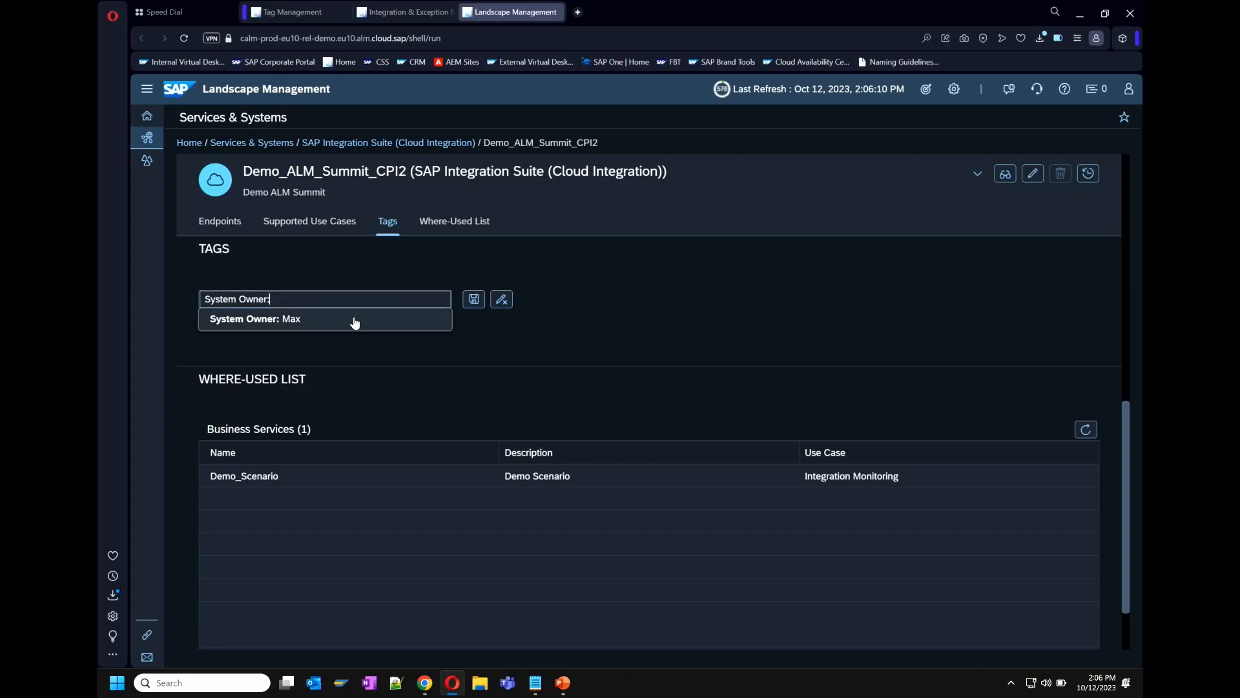
left_click(354, 320)
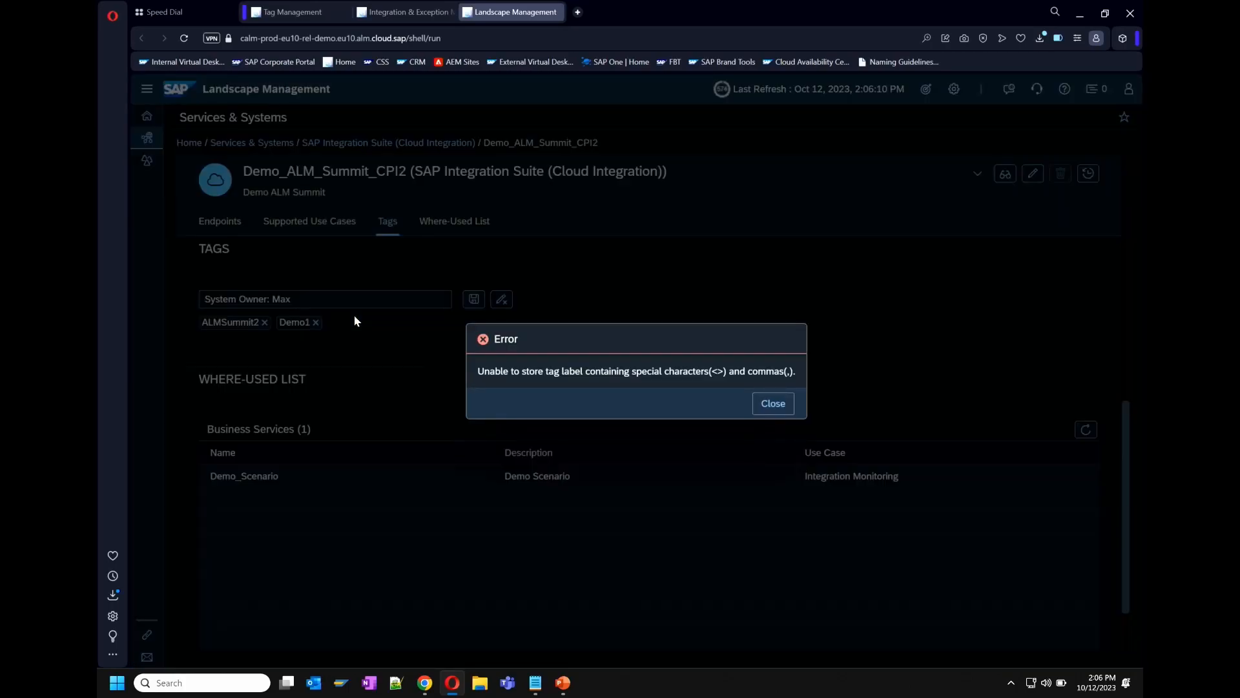
left_click(765, 408)
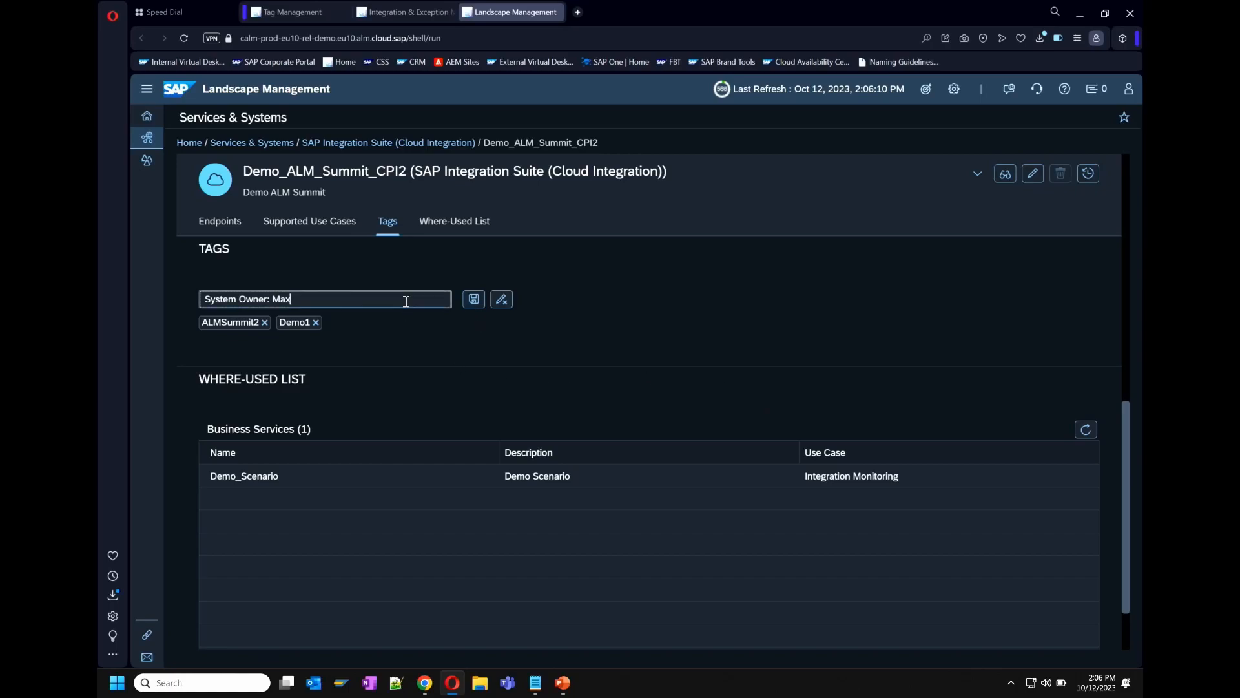
key("Return")
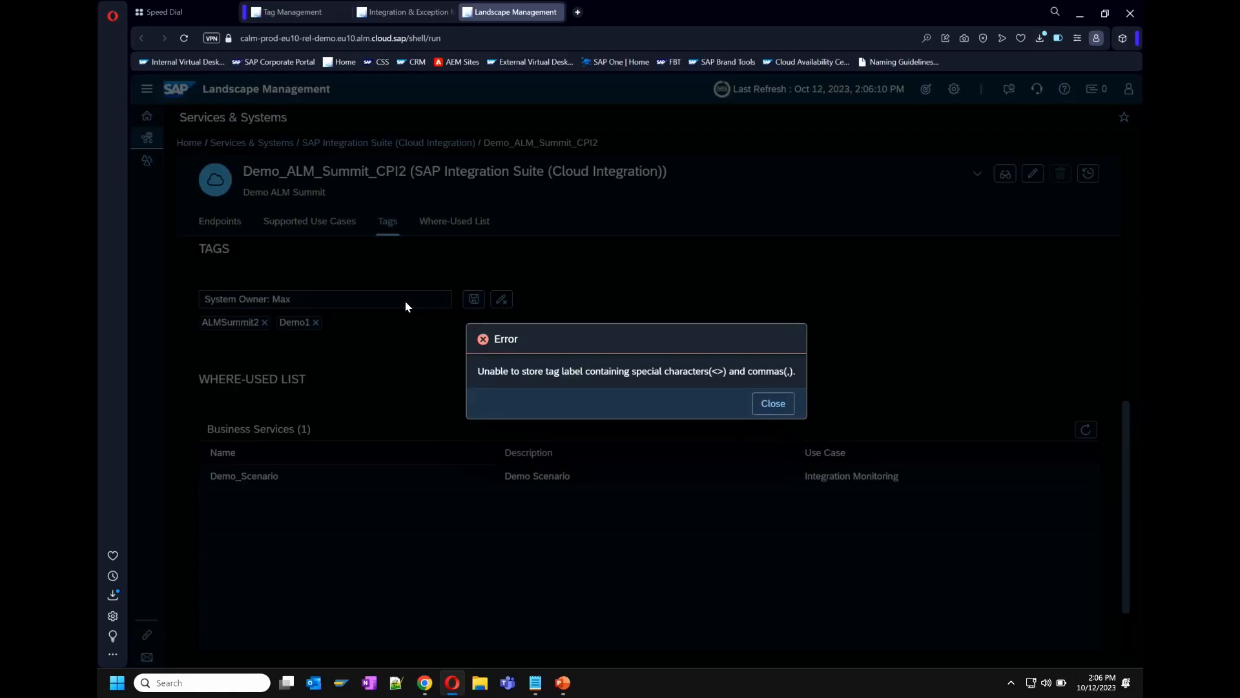
left_click(774, 405)
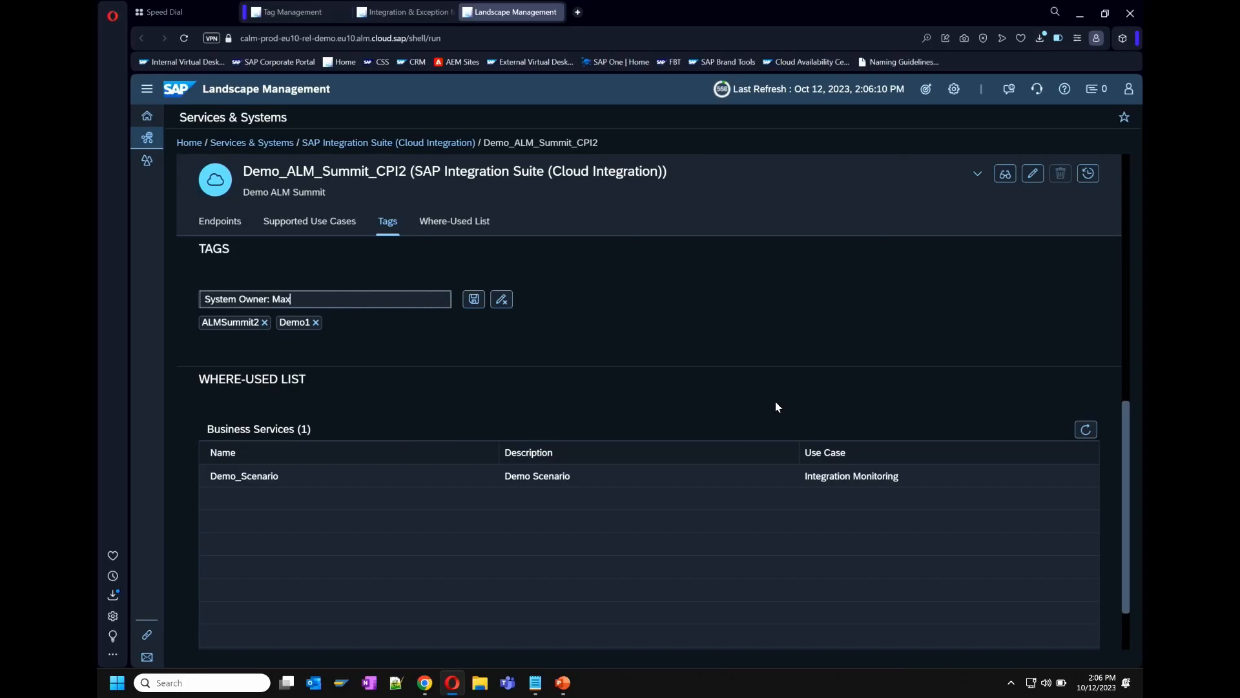
Try to add the existing owner's System Owner tag written without a space after the colon, and dismiss the message
key("BackSpace")
key("BackSpace")
key("BackSpace")
key("BackSpace")
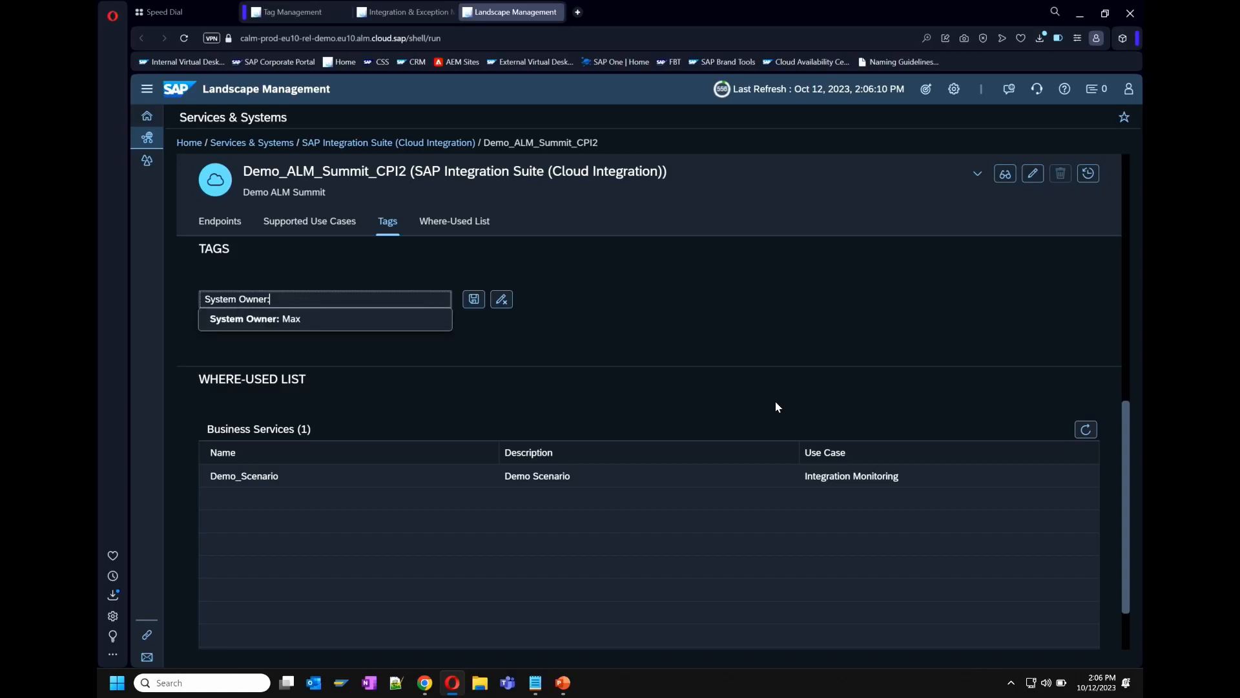
type("Max")
key("Return")
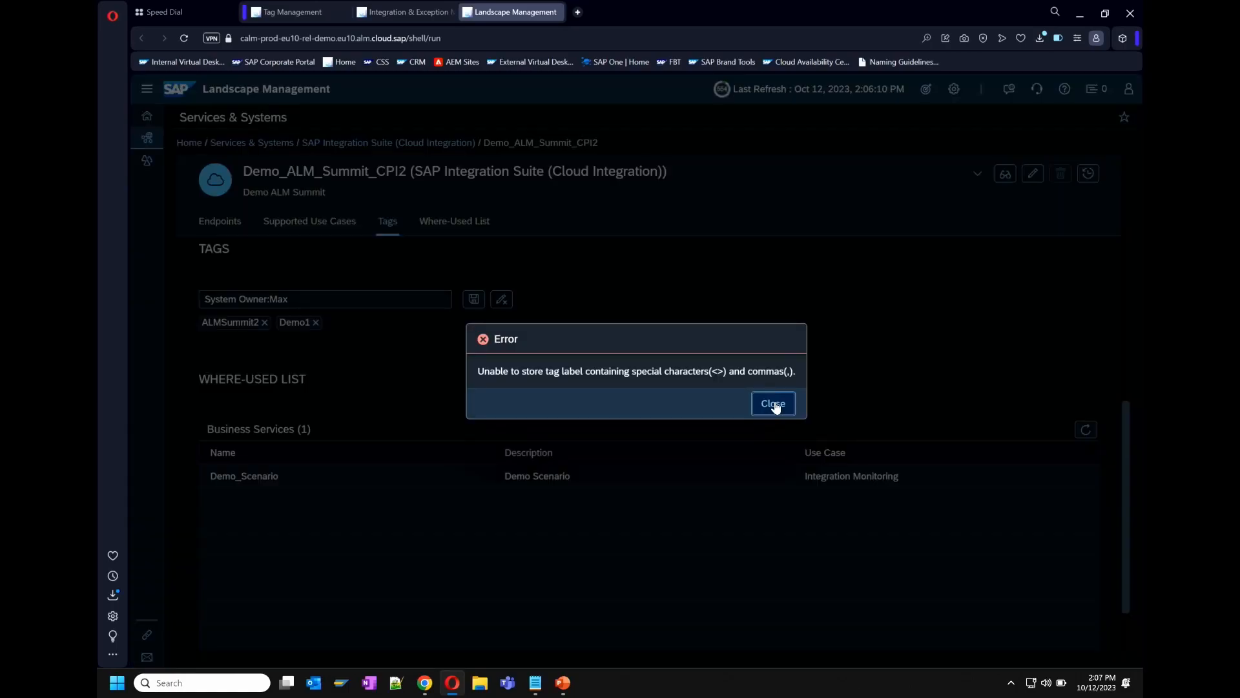
left_click(775, 406)
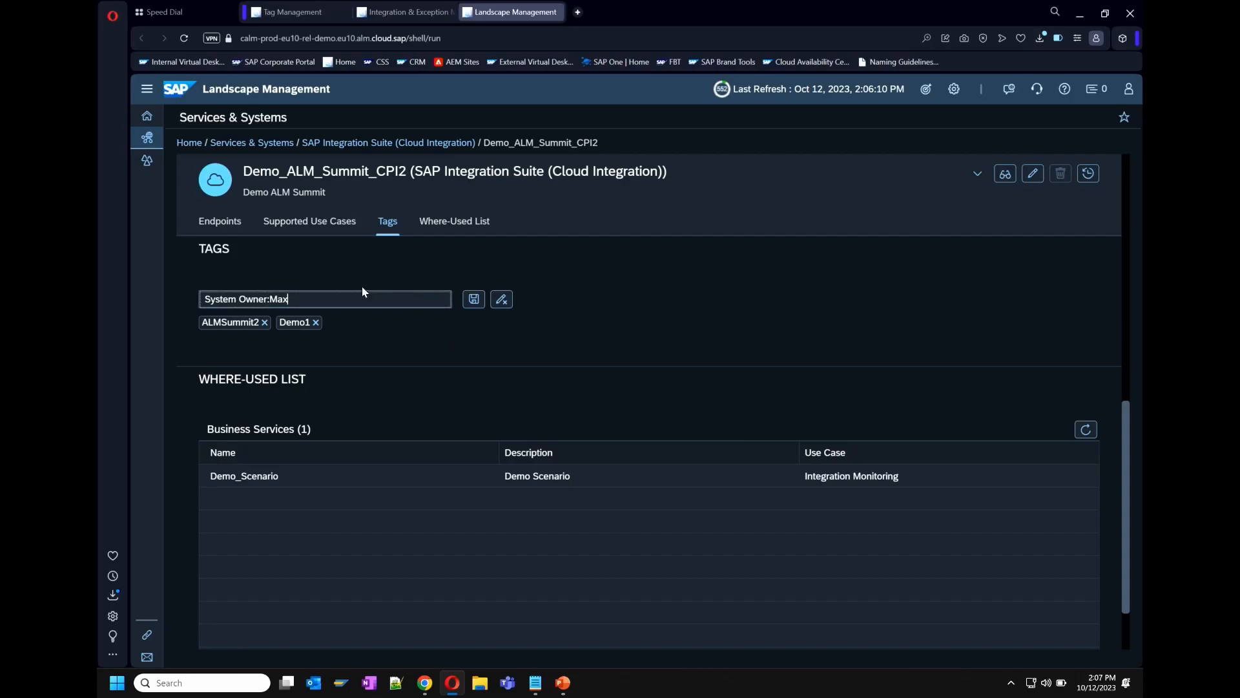
Try to add a tag named only System Owner, then leave tag editing and discard the unsaved changes
key("BackSpace")
key("BackSpace")
key("BackSpace")
key("BackSpace")
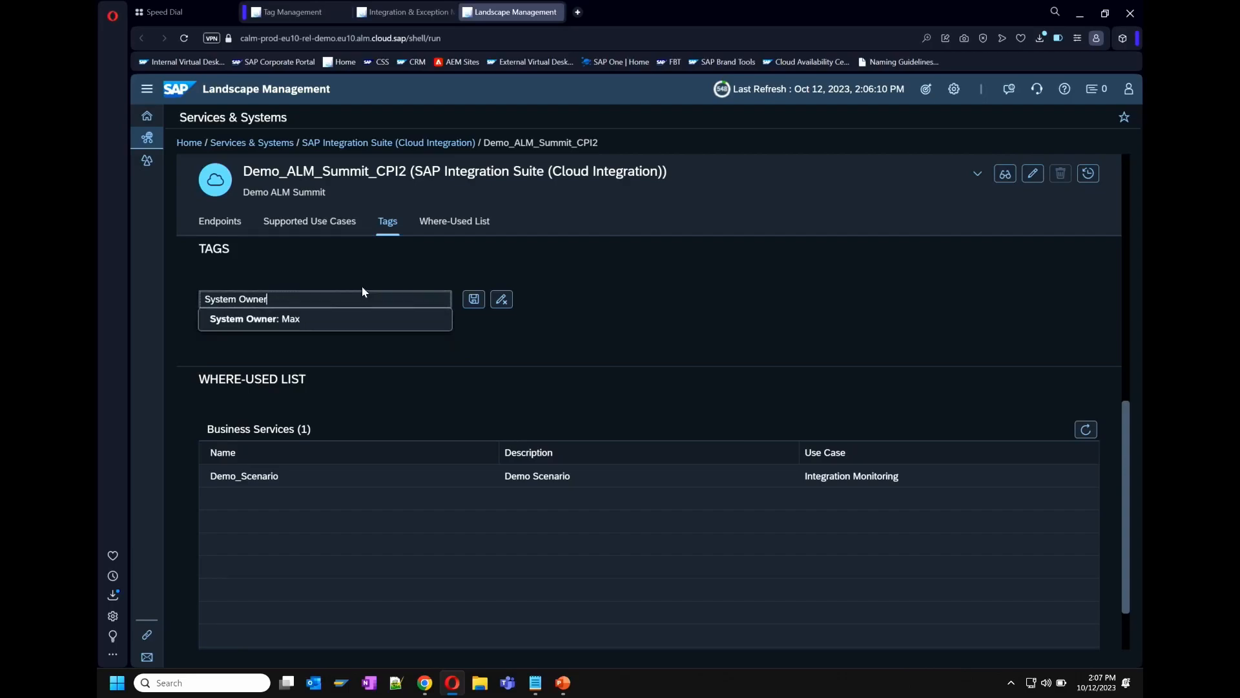
key("Return")
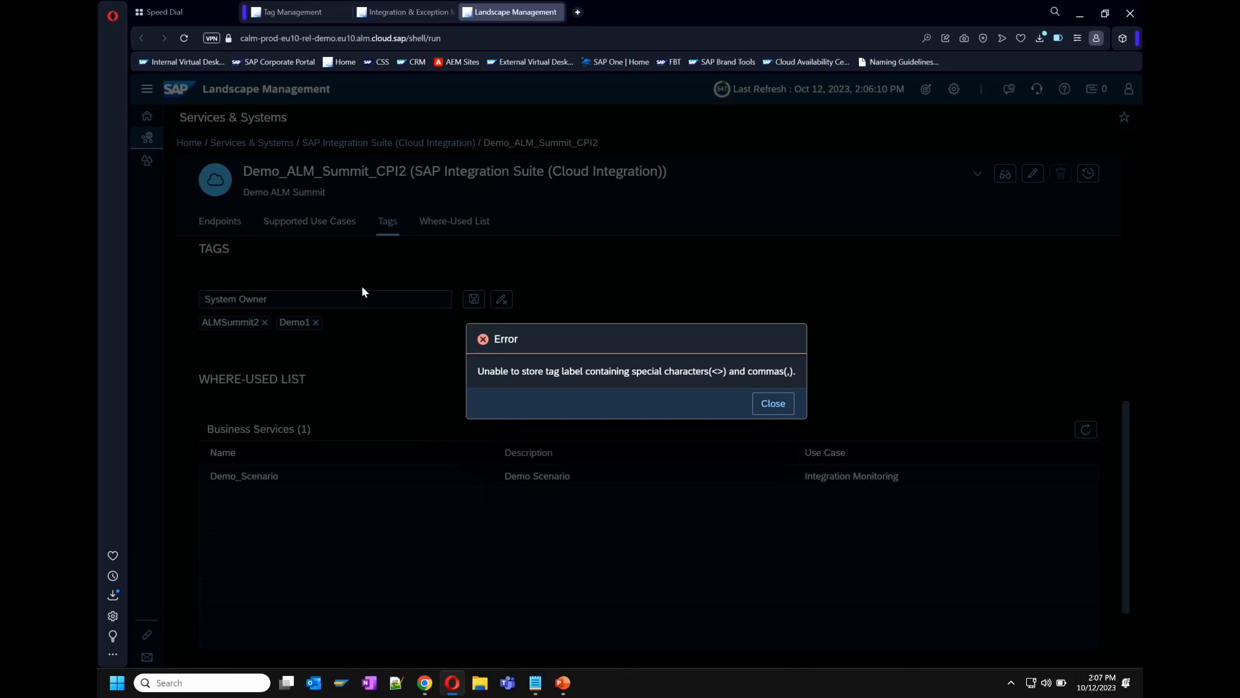
left_click(773, 406)
left_click(508, 303)
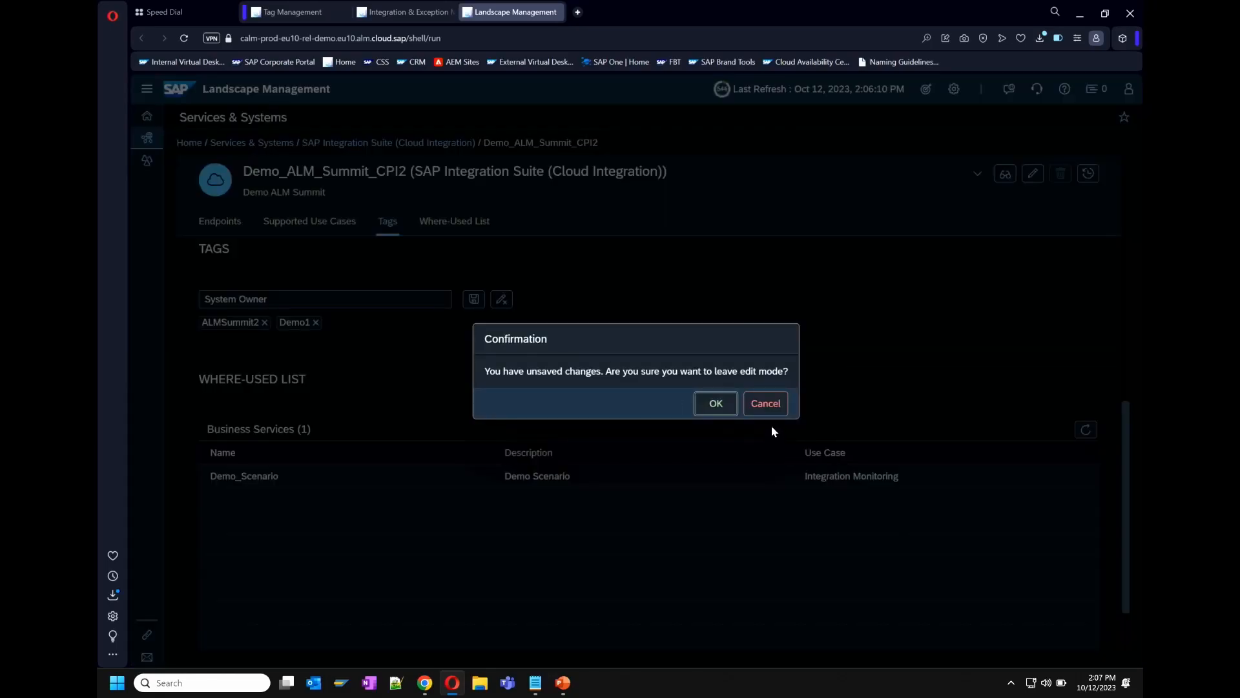
left_click(724, 412)
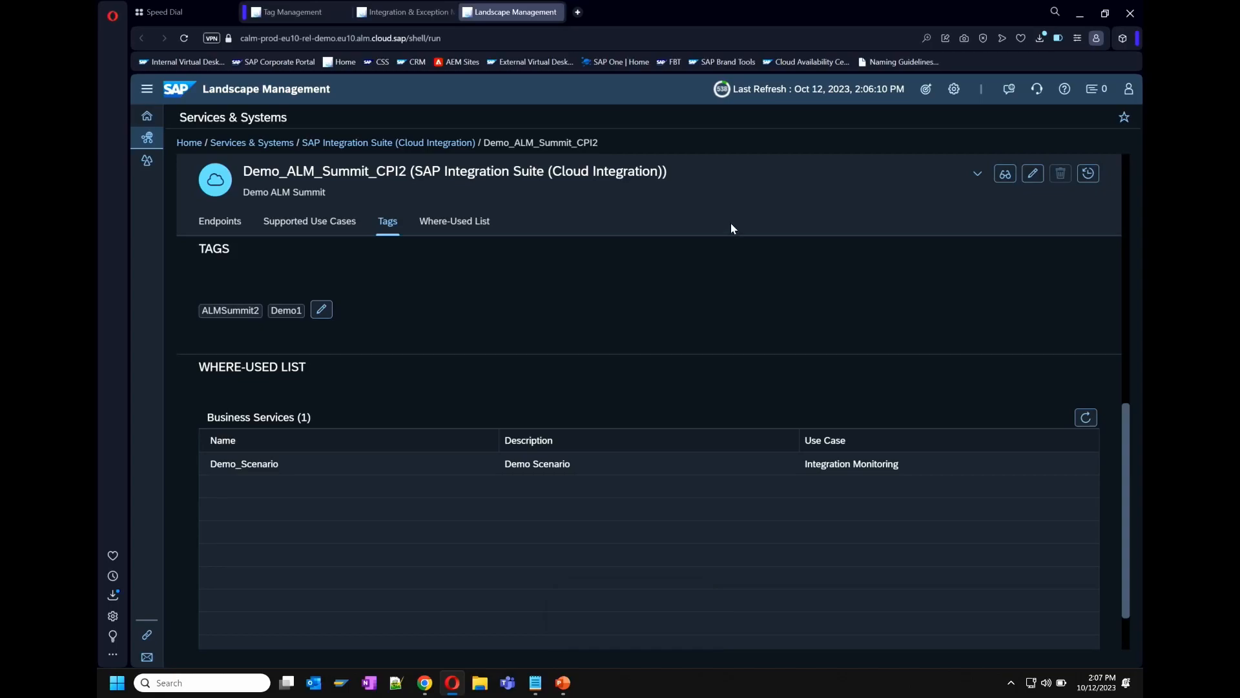
Go back to the SAP Integration Suite (Cloud Integration) services, search for Summ and view the tags of Demo_ALM_Summit_CPI2
left_click(417, 143)
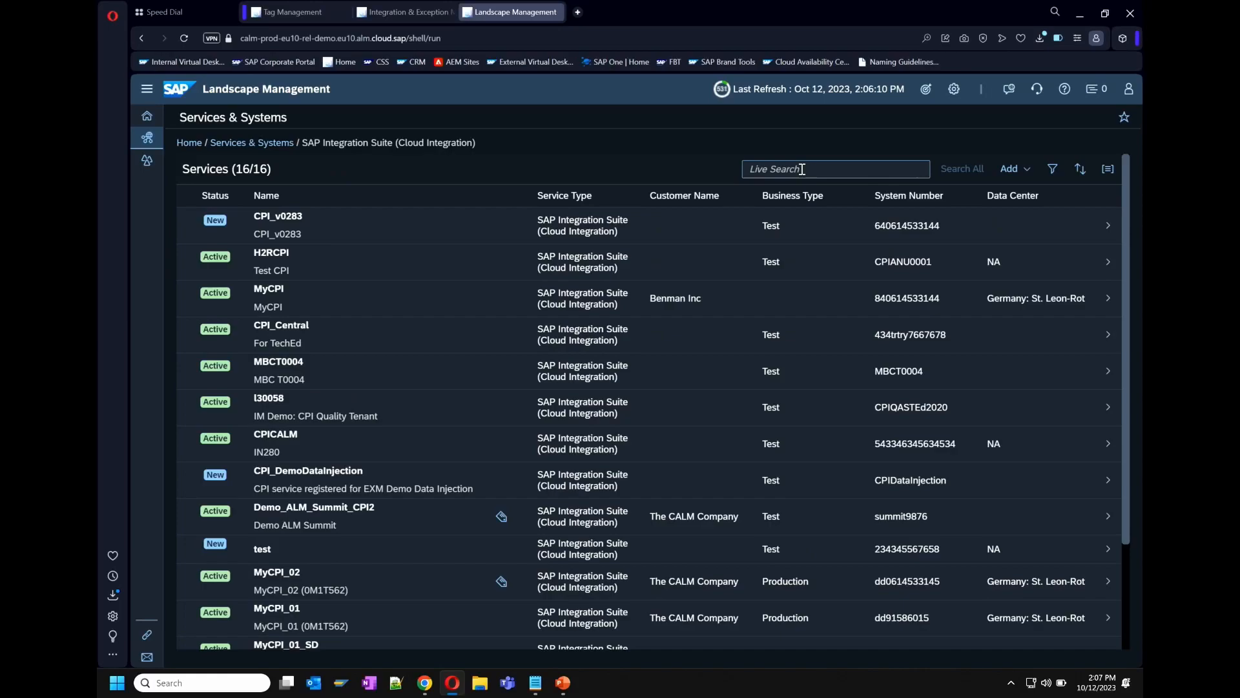
left_click(803, 169)
type("Summ")
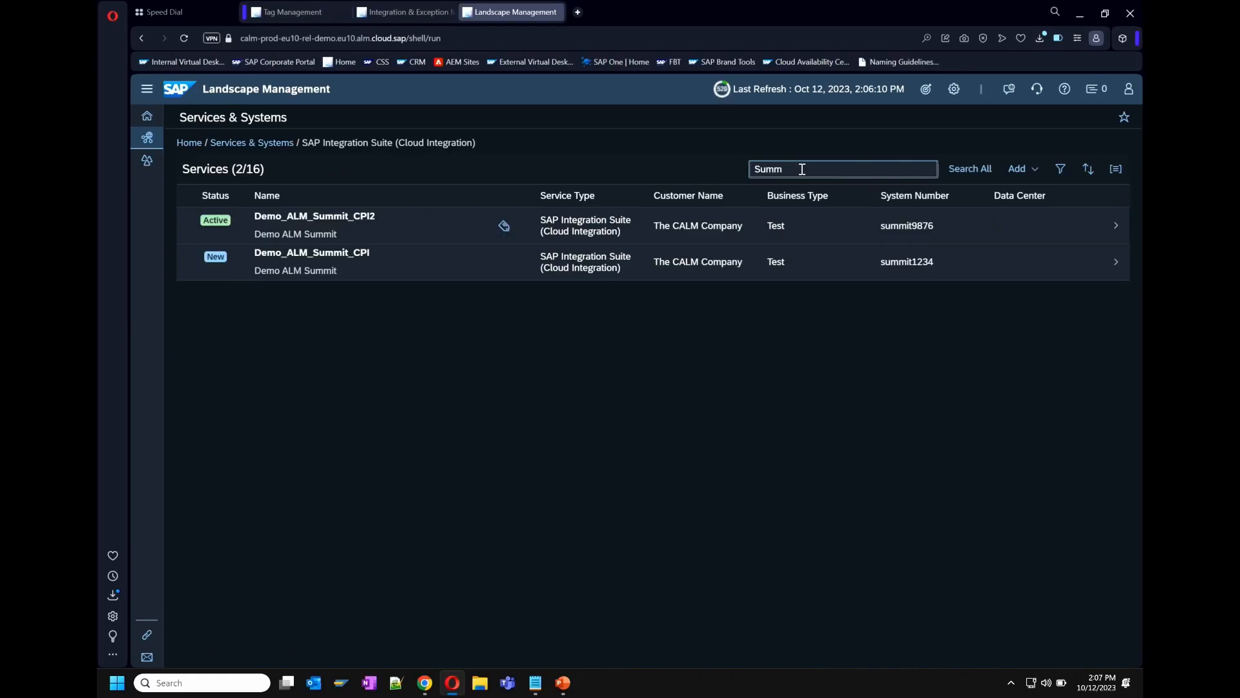
left_click(506, 233)
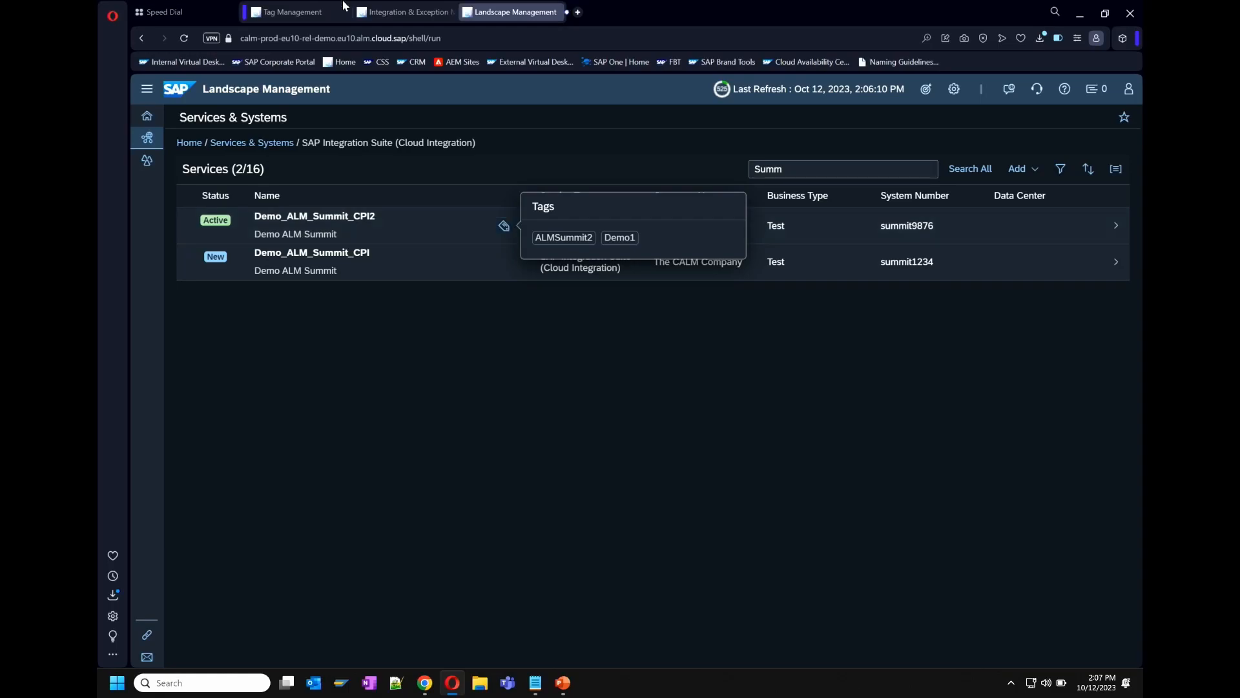
Filter the services by the tag ALMSummit2 and apply the filter
left_click(1060, 170)
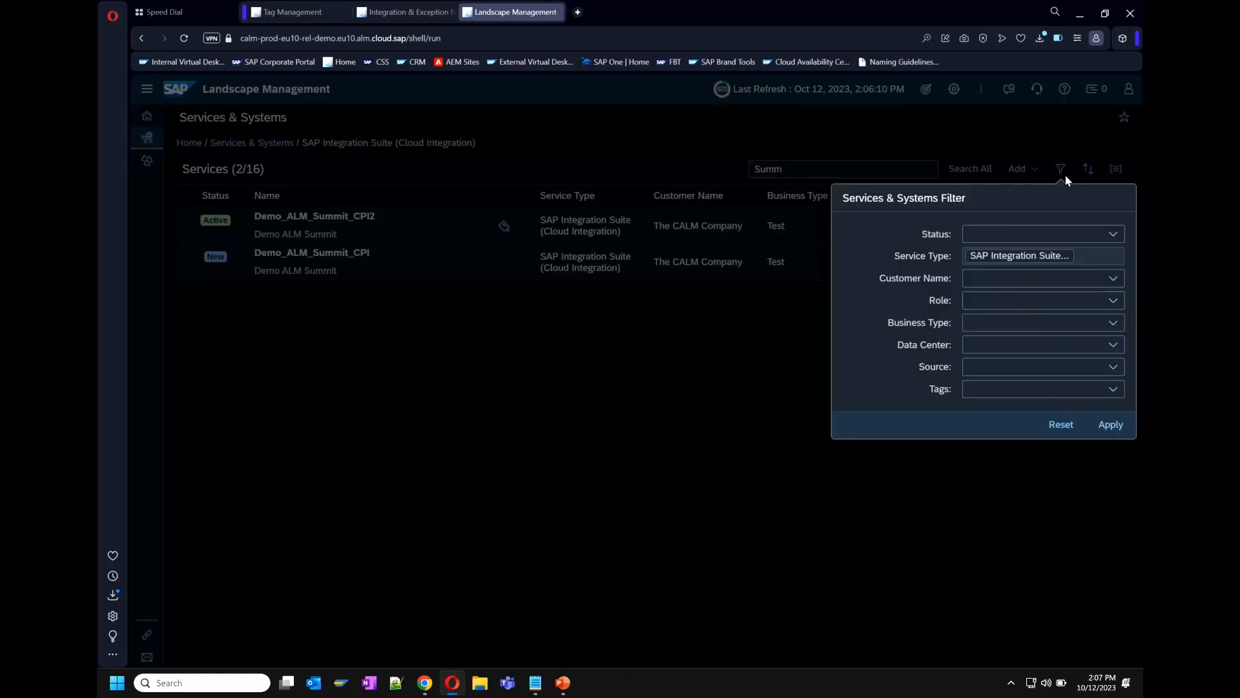
left_click(1098, 392)
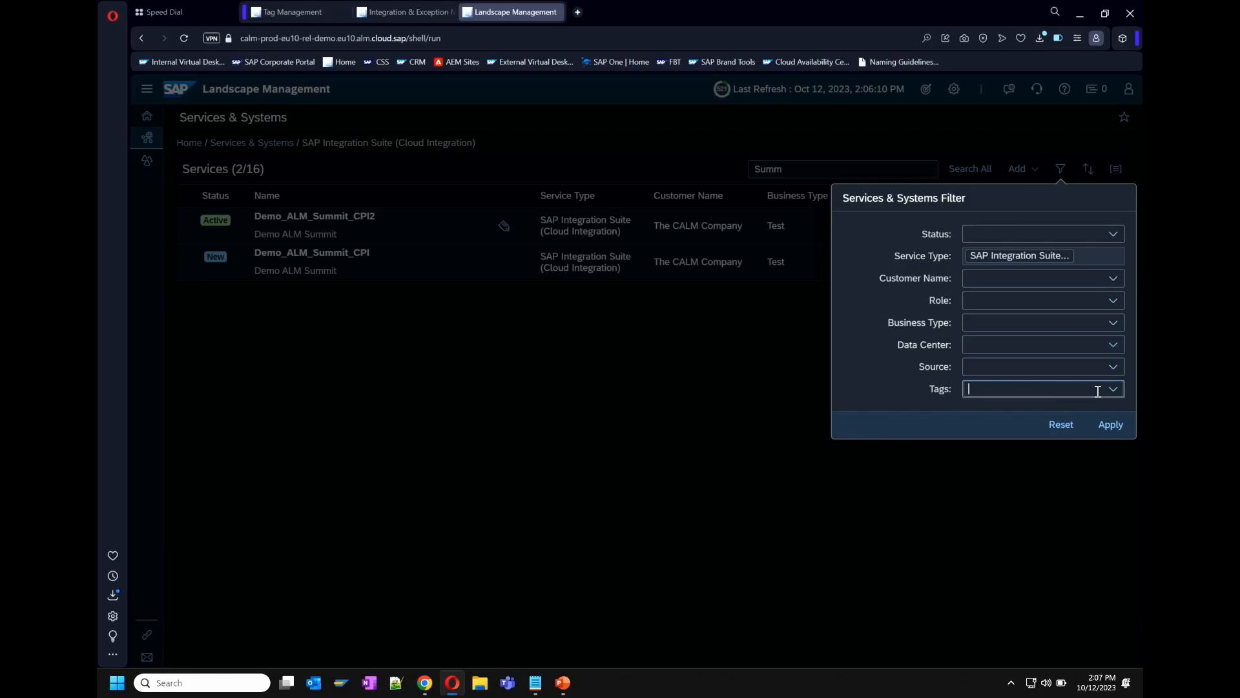
type("ALMSummit2")
left_click(1034, 410)
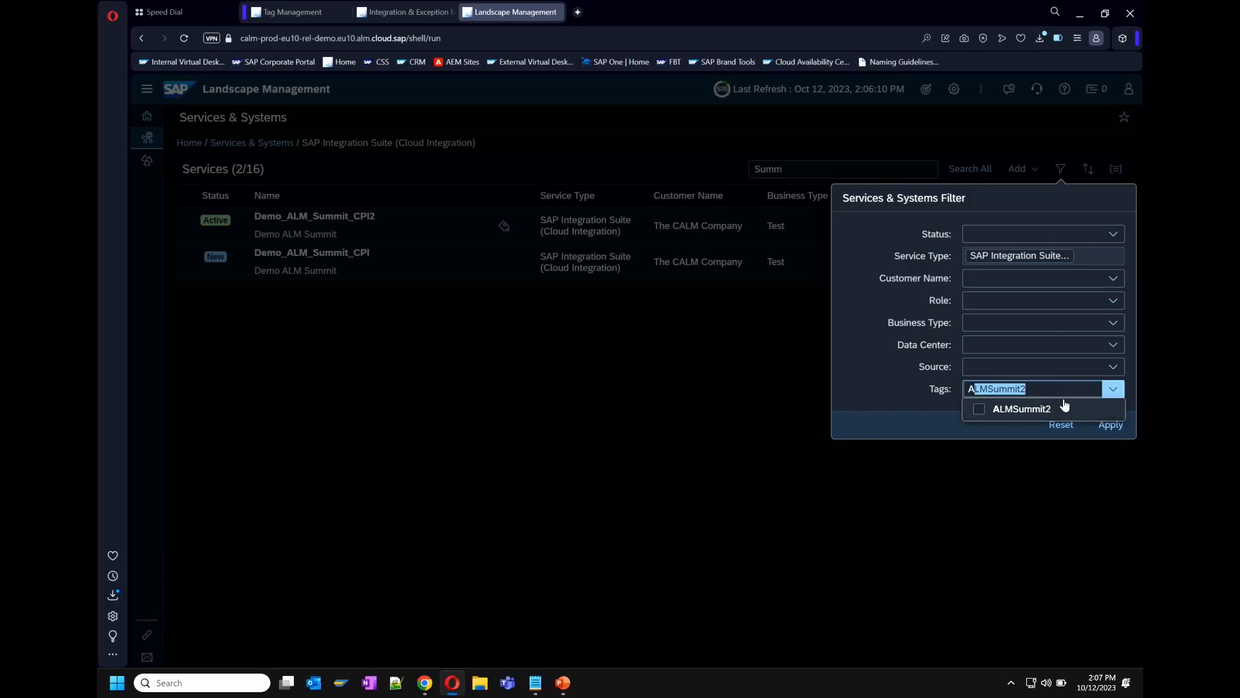
left_click(1107, 425)
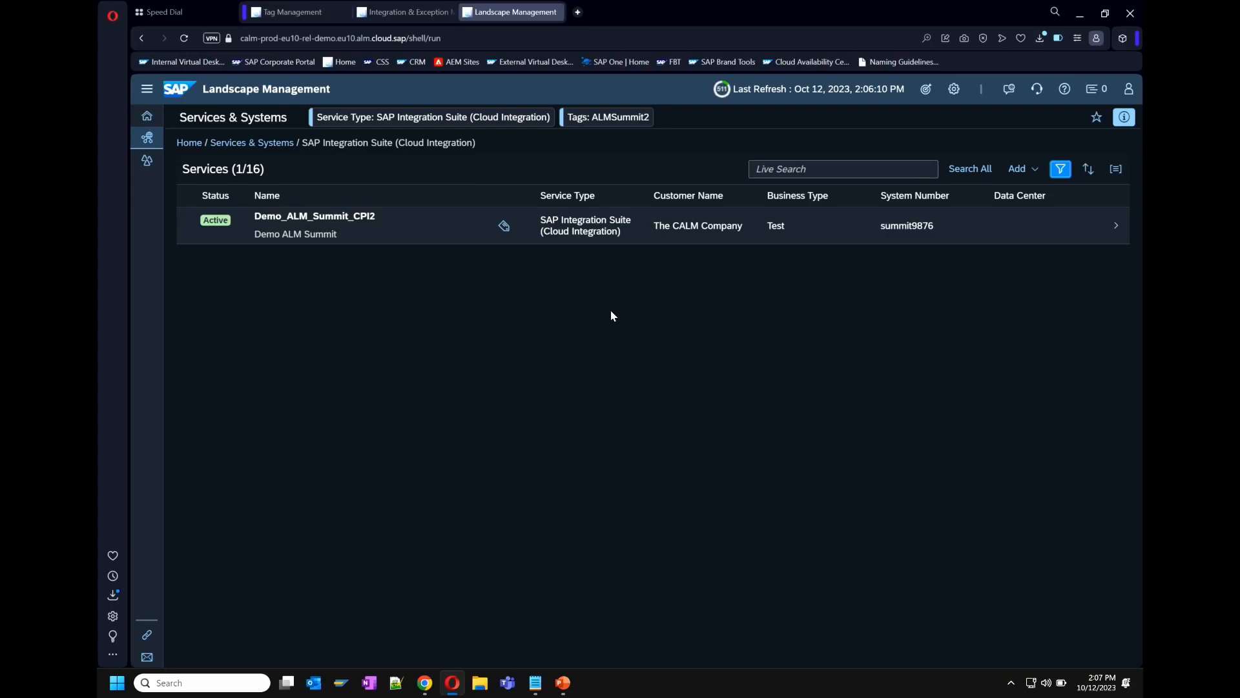
Switch to the PowerPoint slide show and advance to the slide Supported Use Cases for Managed Services and Systems
mouse_move(562, 688)
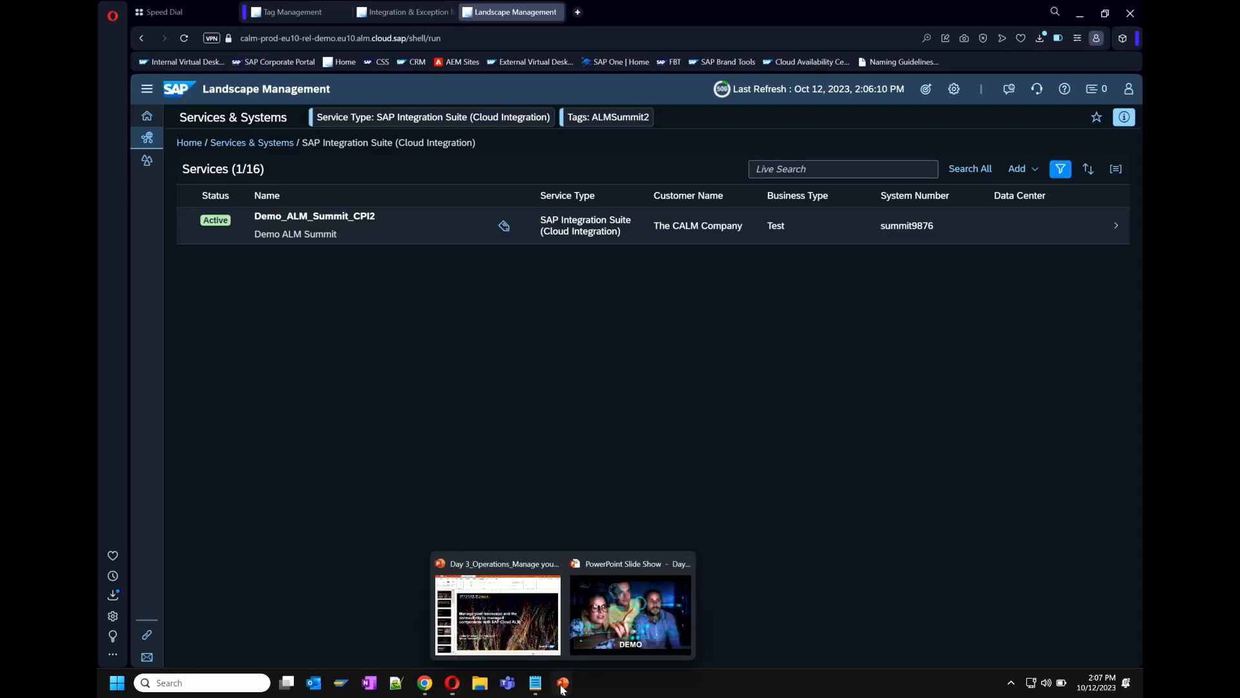
left_click(630, 614)
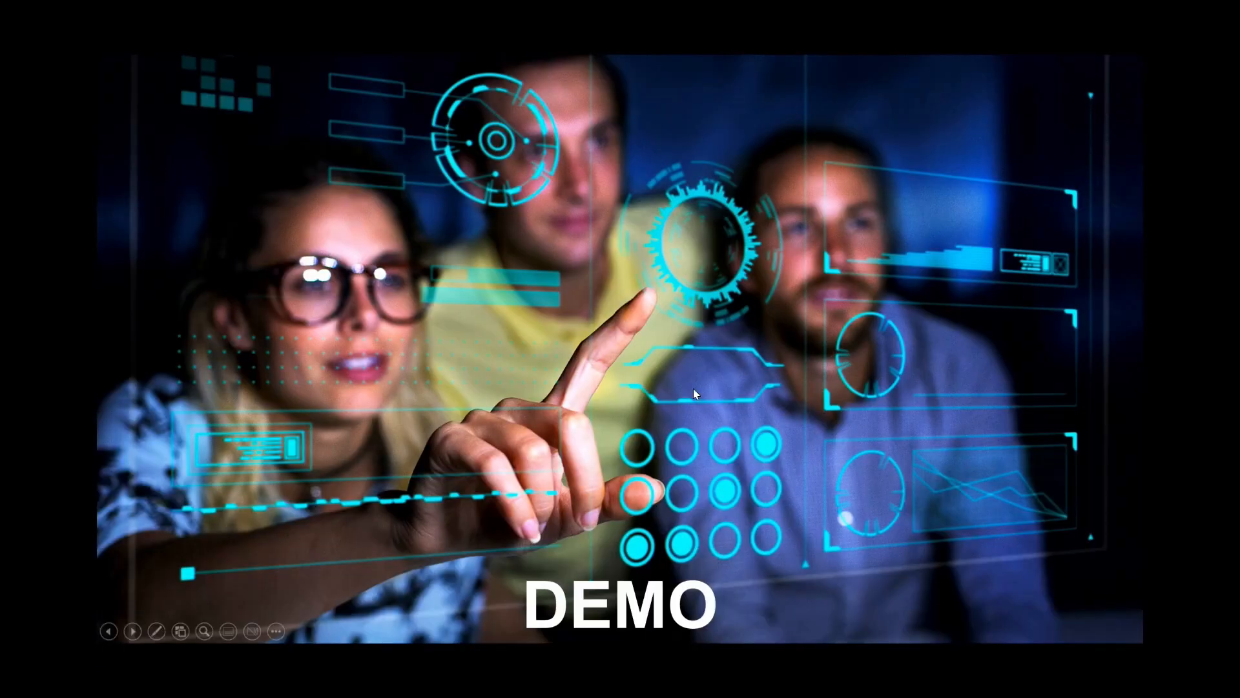
left_click(694, 393)
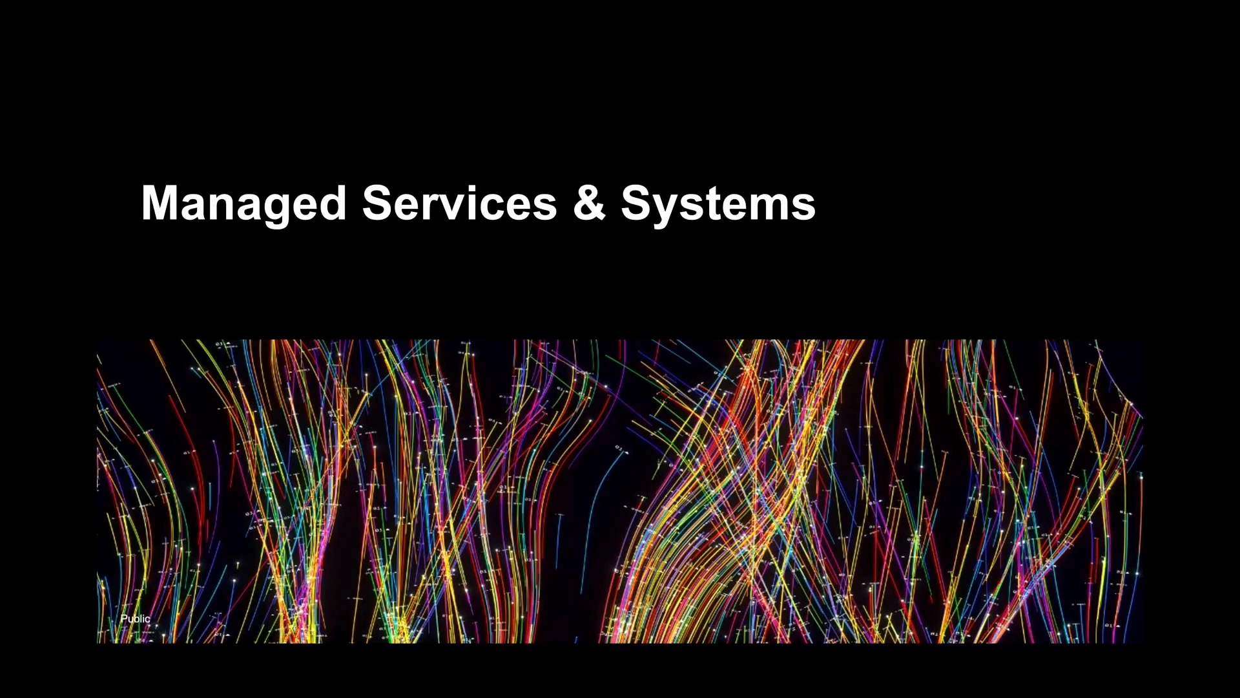
left_click(694, 392)
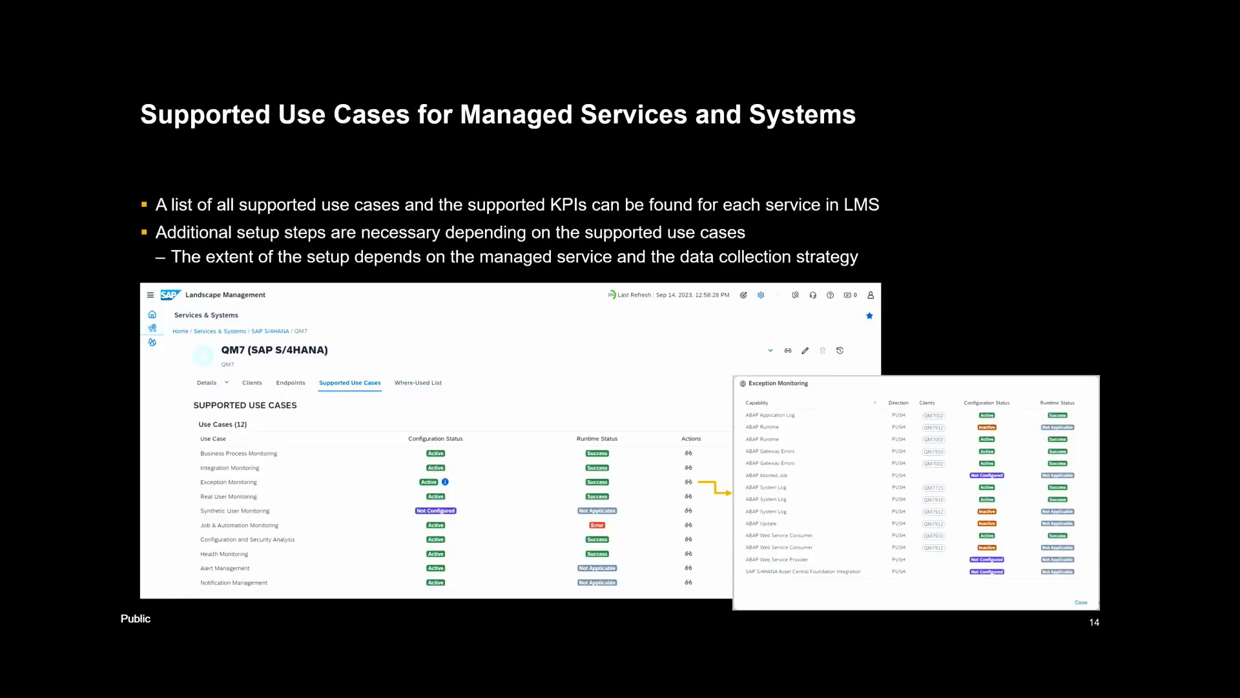
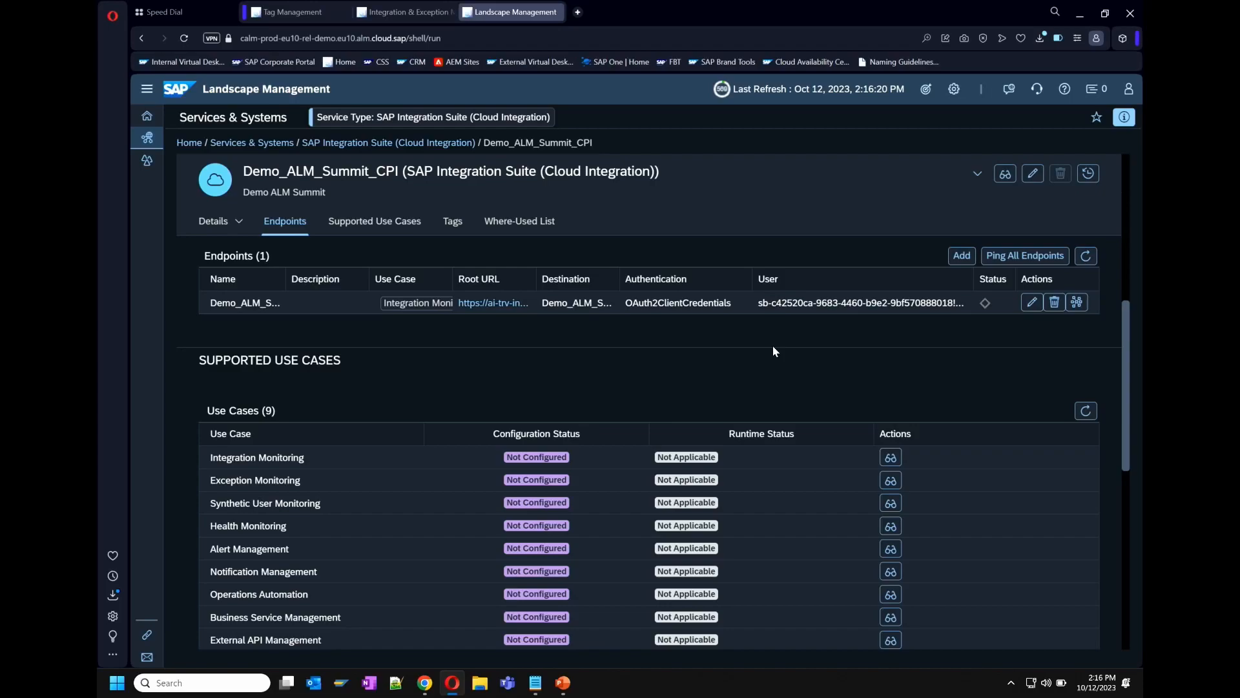
Review the supported use cases of the Demo_ALM_Summit_CPI service and return to its general details
scroll(776, 349, "down", 2)
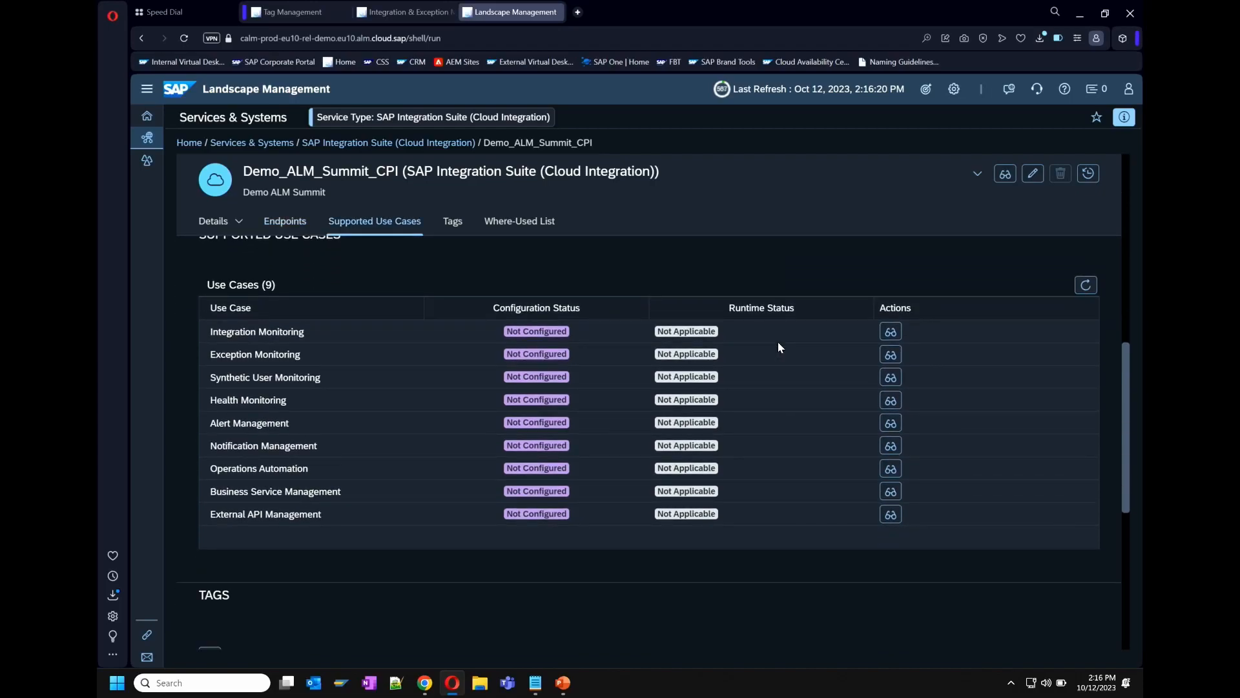
scroll(998, 323, "up", 10)
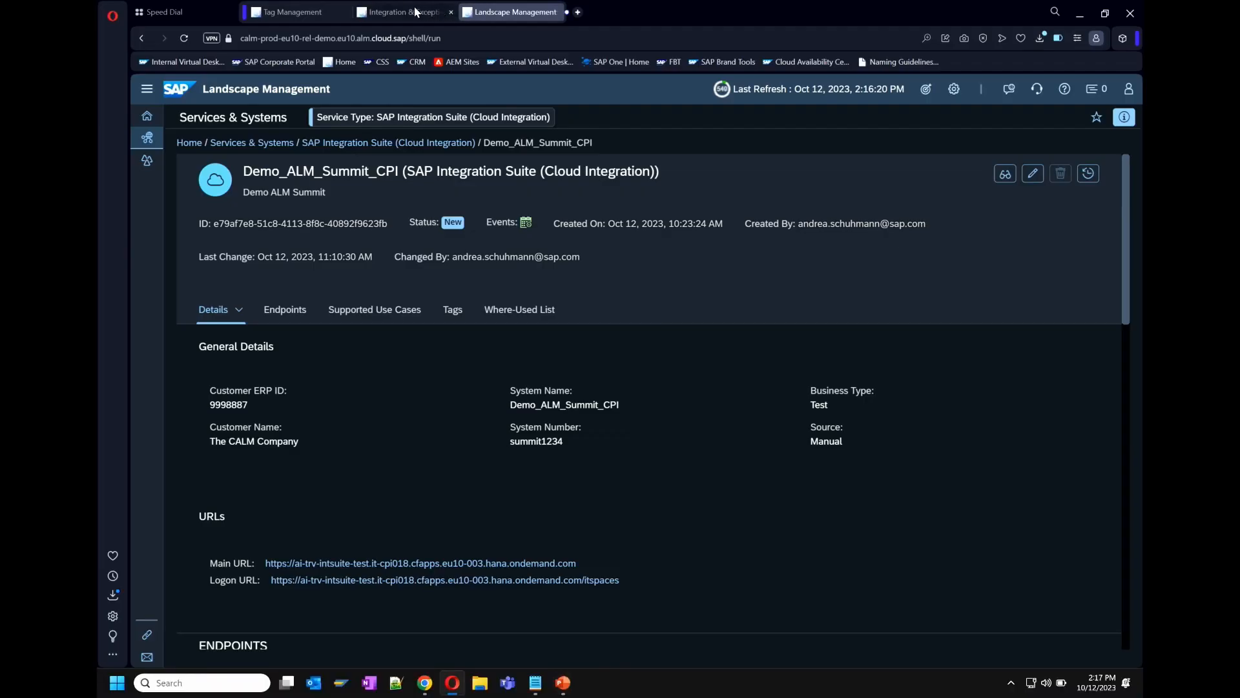
Switch to Integration & Exception Monitoring, reload the expired session and turn on monitoring for the Demo_ALM_Summit_CPI service
left_click(414, 11)
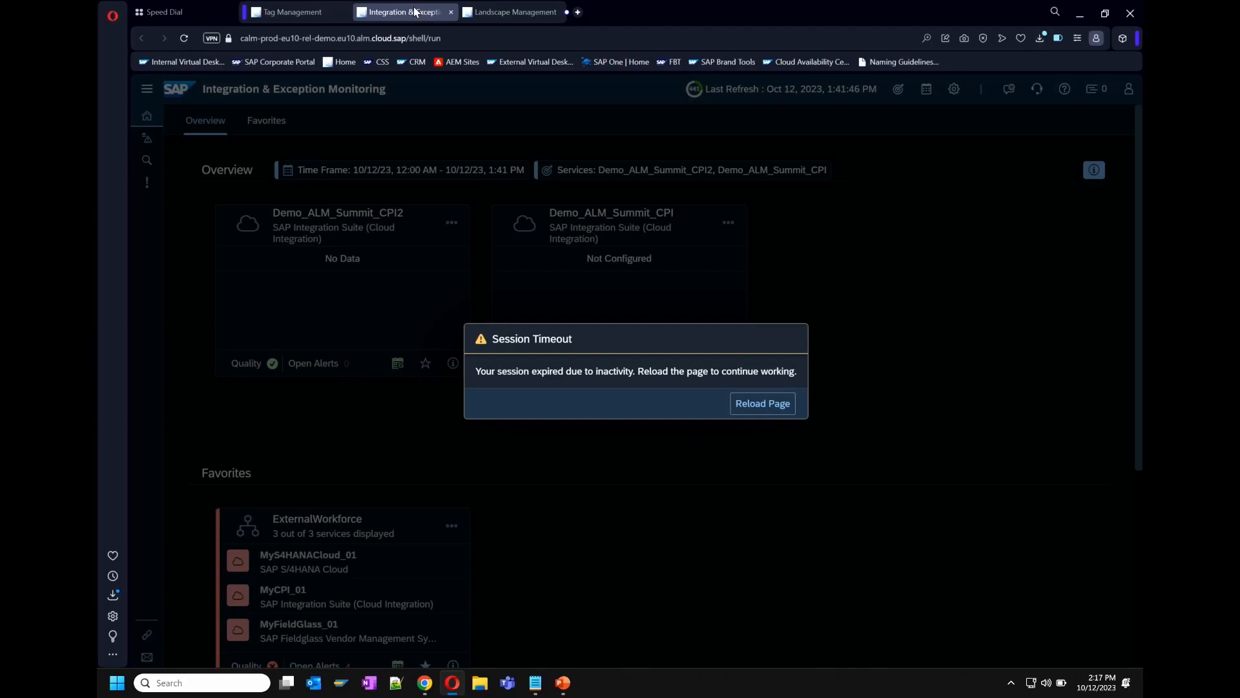
left_click(762, 411)
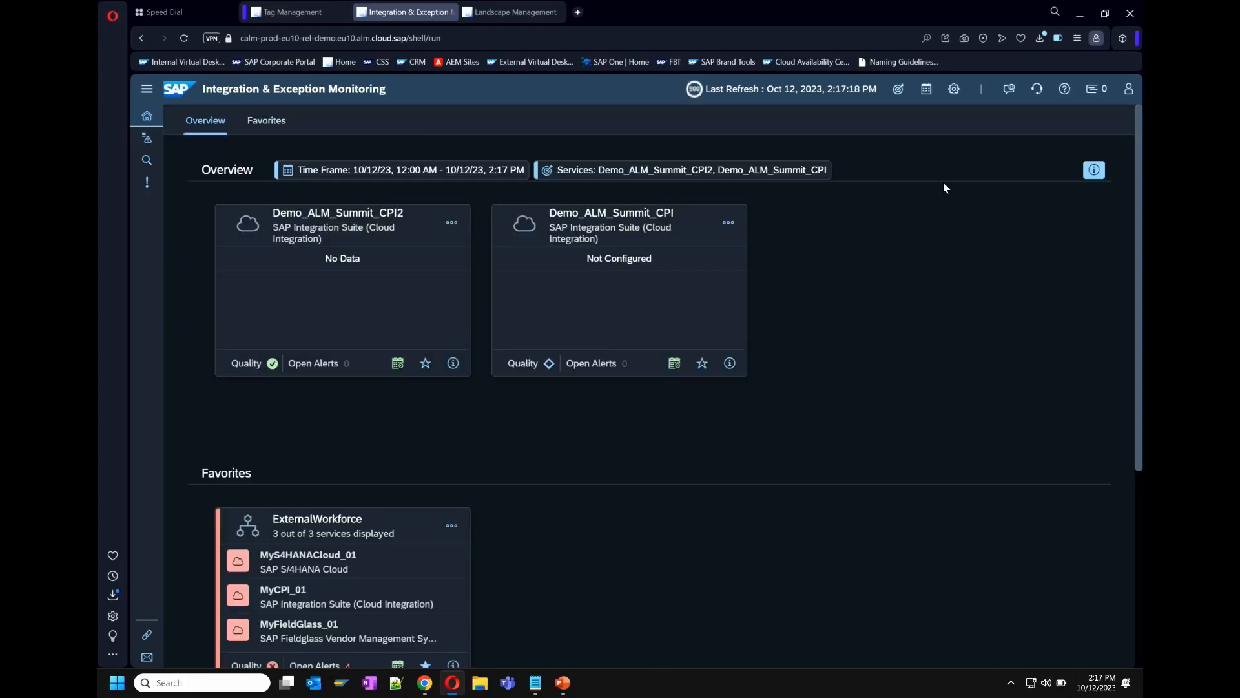
left_click(954, 88)
left_click(885, 167)
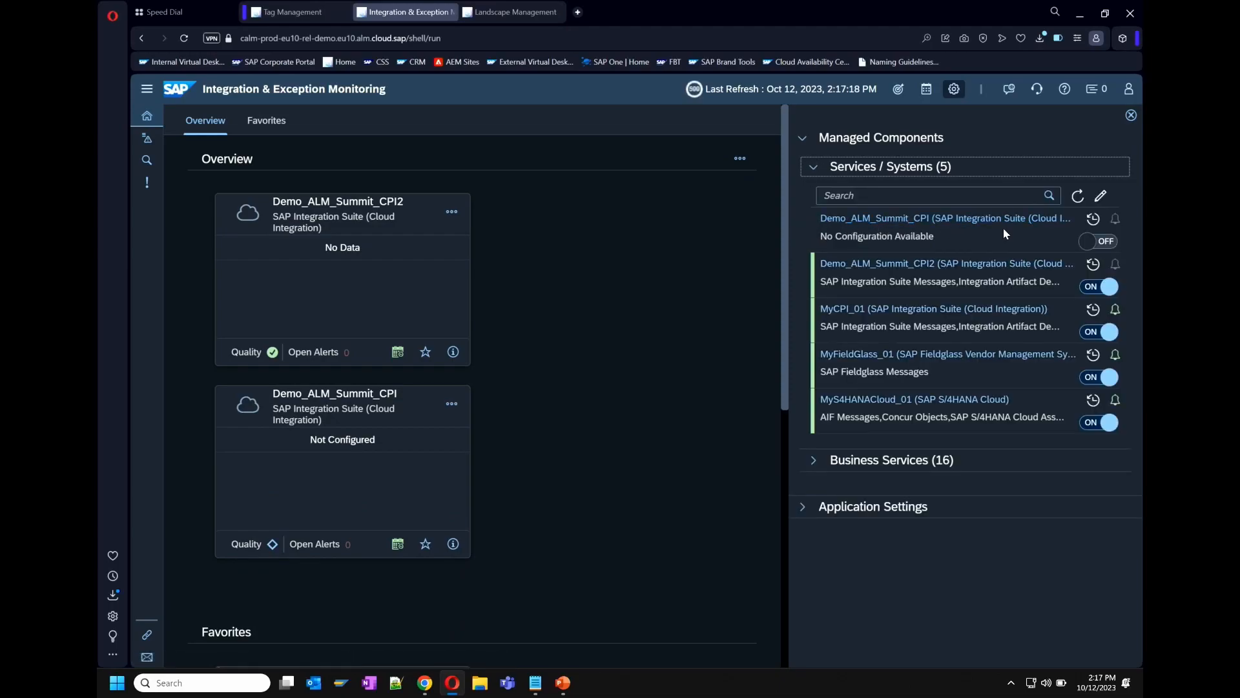
left_click(1098, 241)
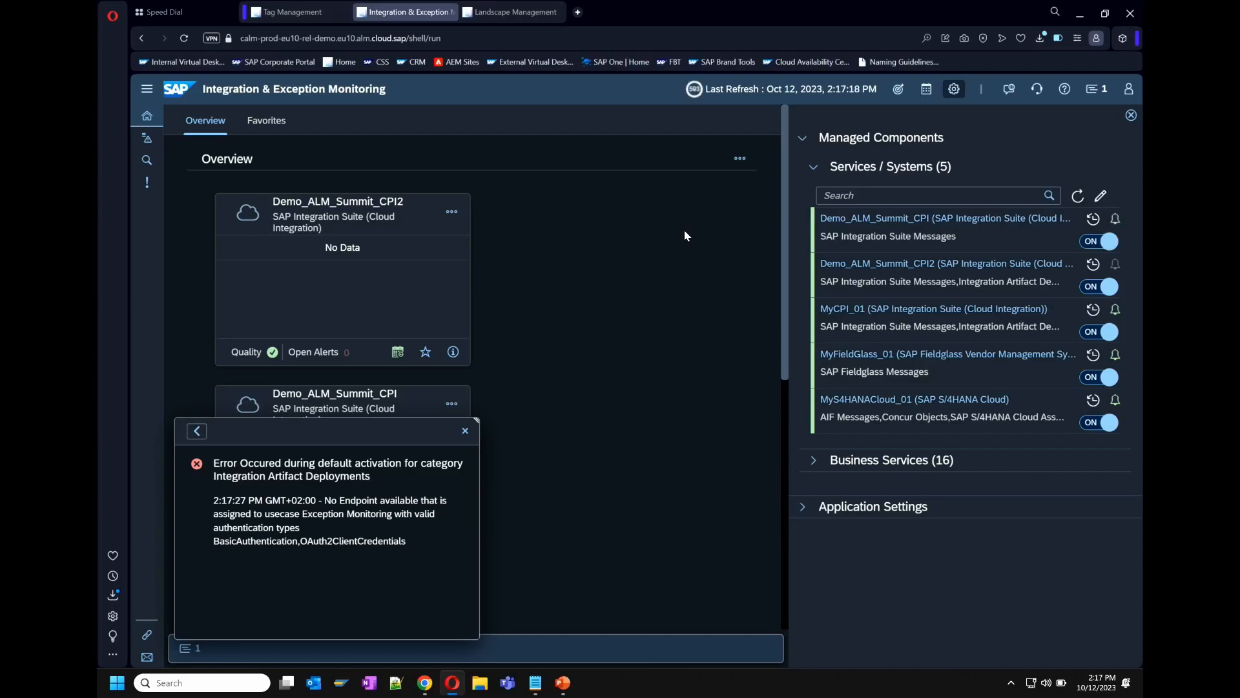
left_click(465, 431)
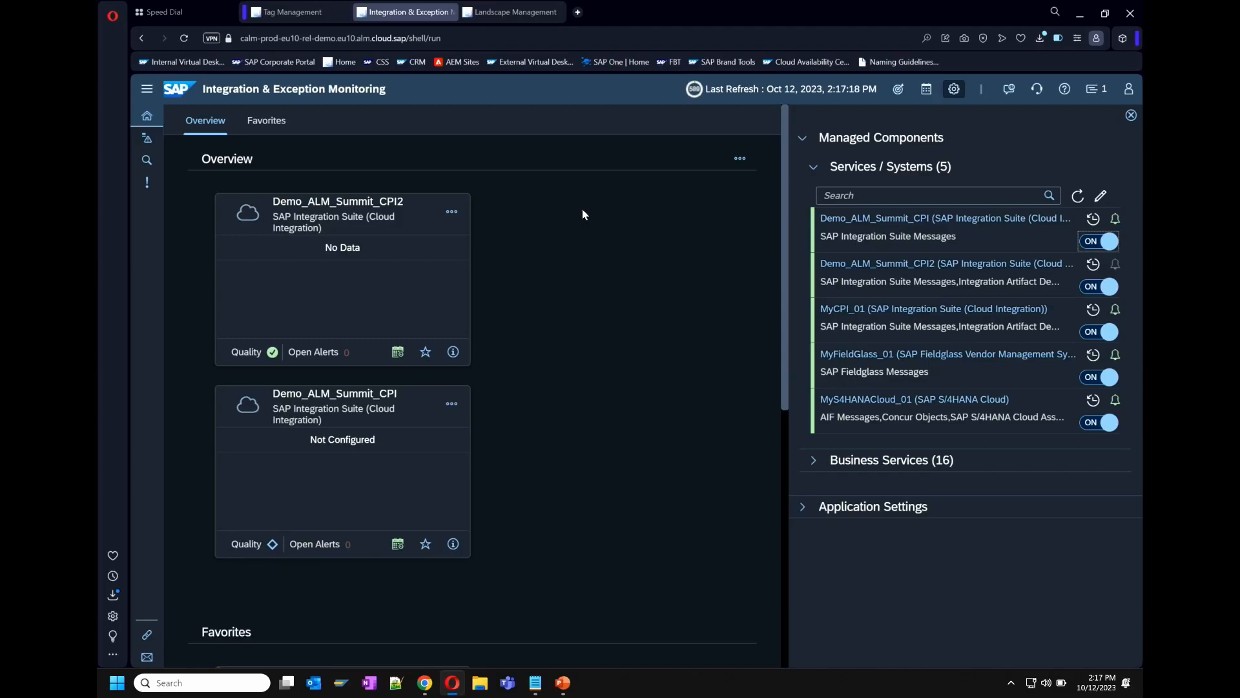
Return to Landscape Management and refresh the supported use cases of Demo_ALM_Summit_CPI to check their configuration status
left_click(510, 12)
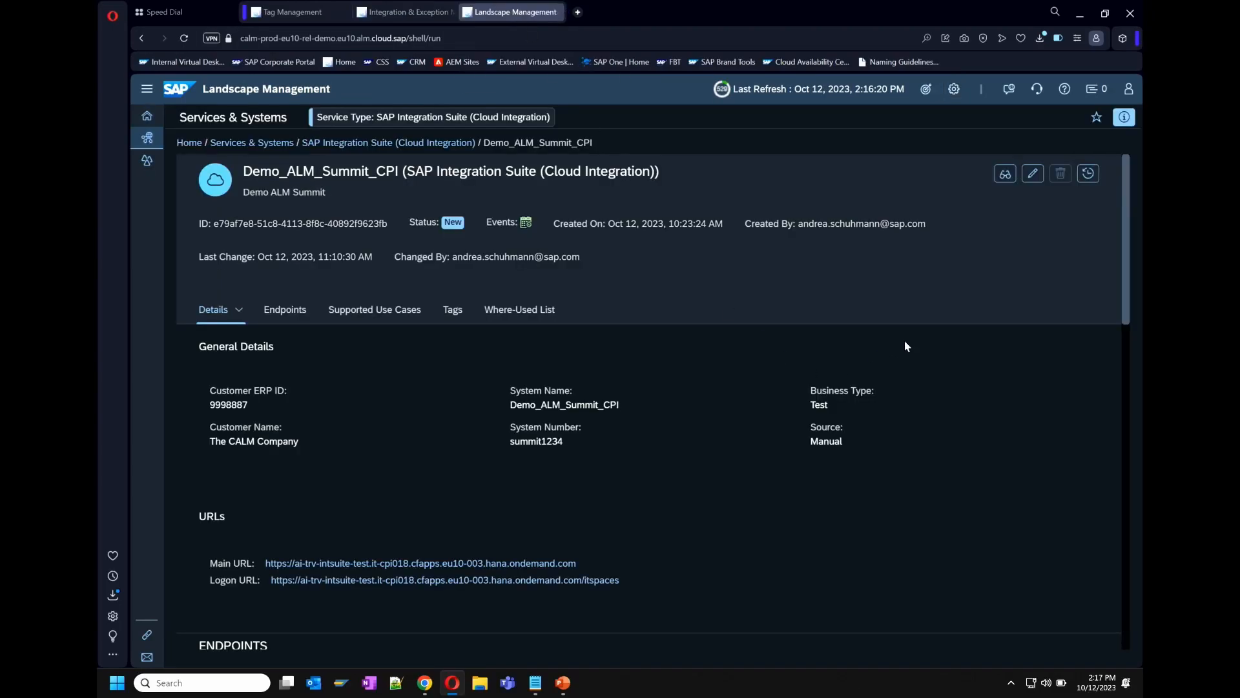
left_click(524, 310)
left_click(388, 221)
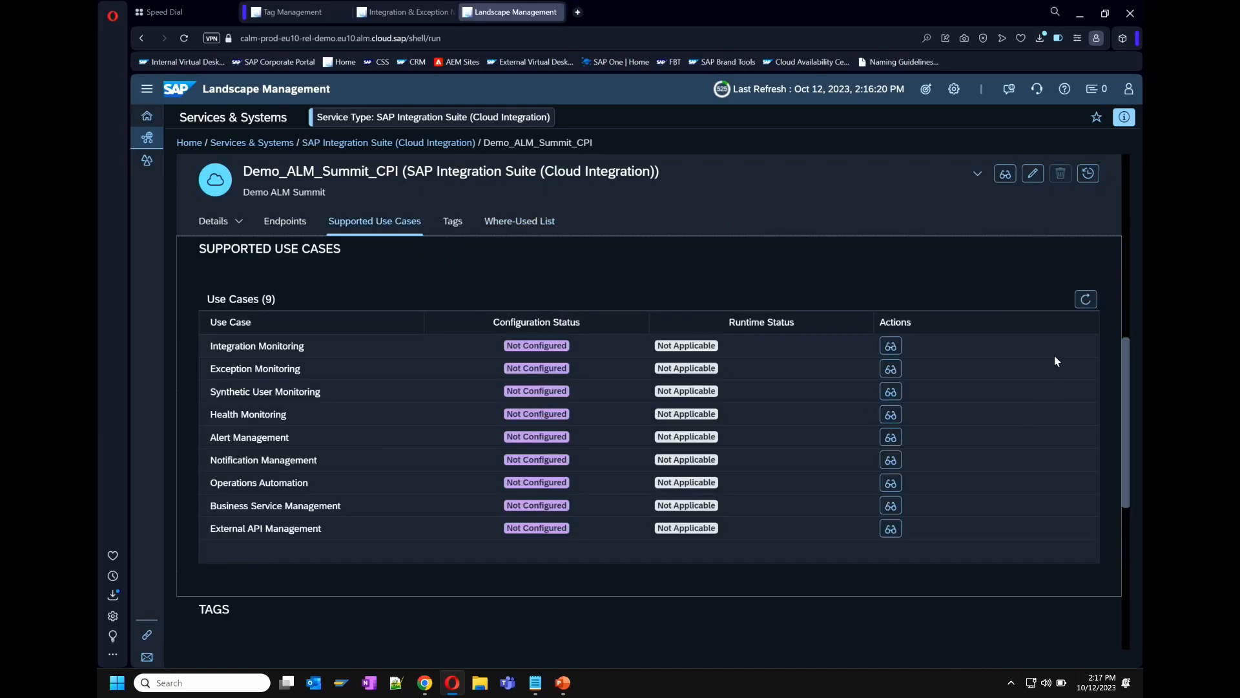
left_click(1085, 300)
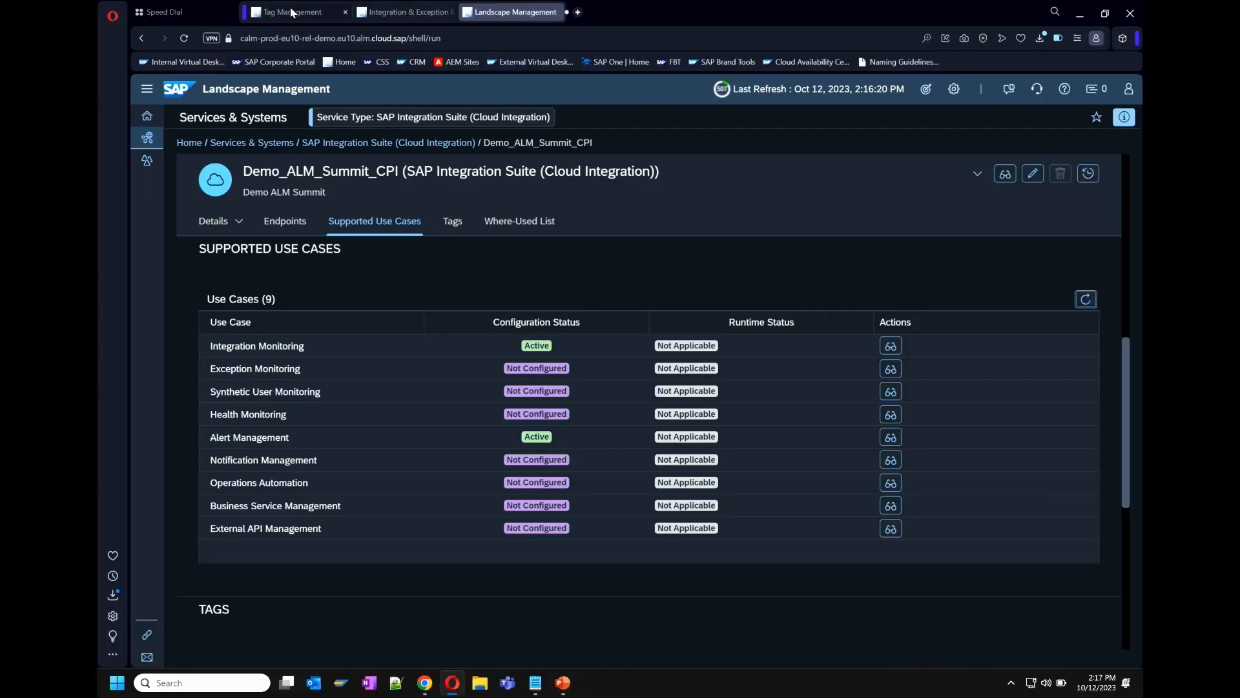
Turn off monitoring for Demo_ALM_Summit_CPI in Integration & Exception Monitoring and refresh its supported use cases in Landscape Management
left_click(392, 13)
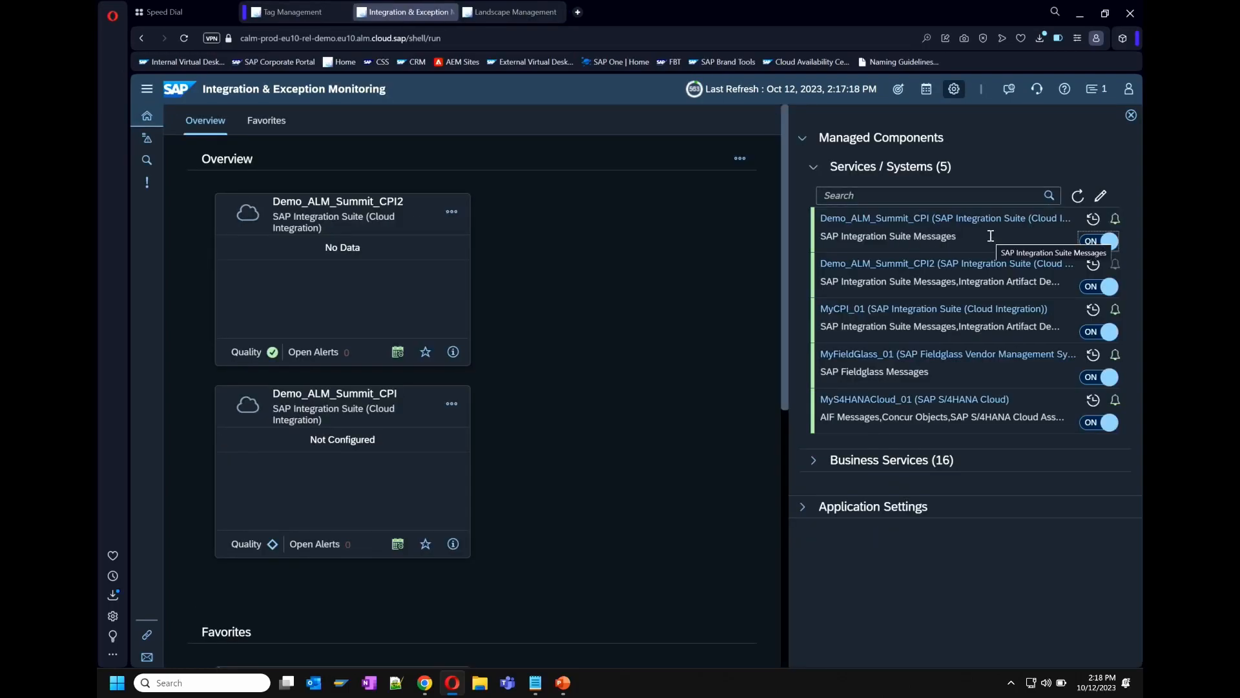
left_click(1089, 241)
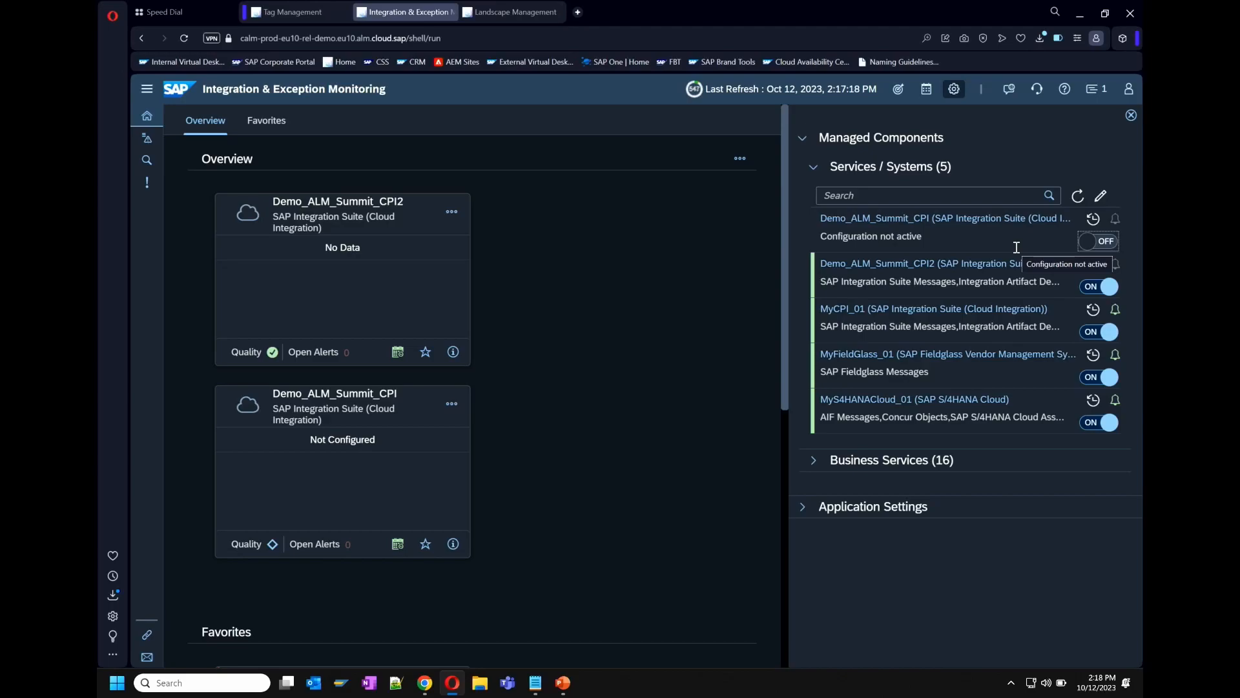
left_click(516, 15)
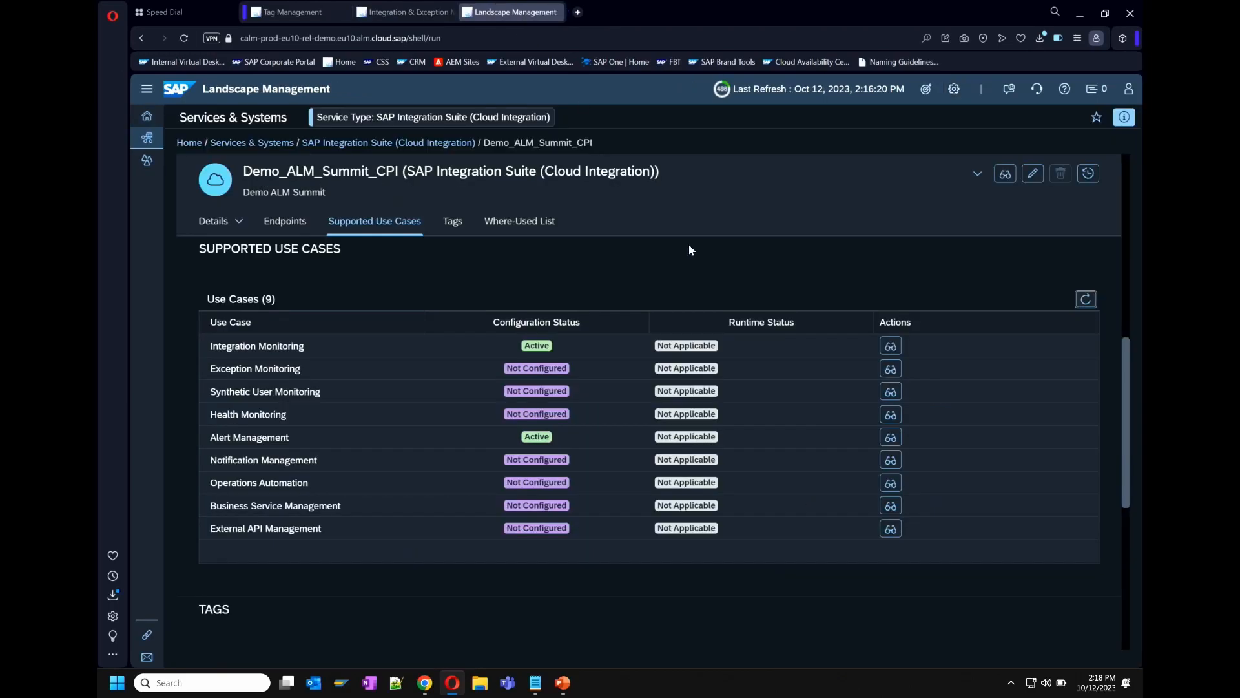
left_click(1087, 301)
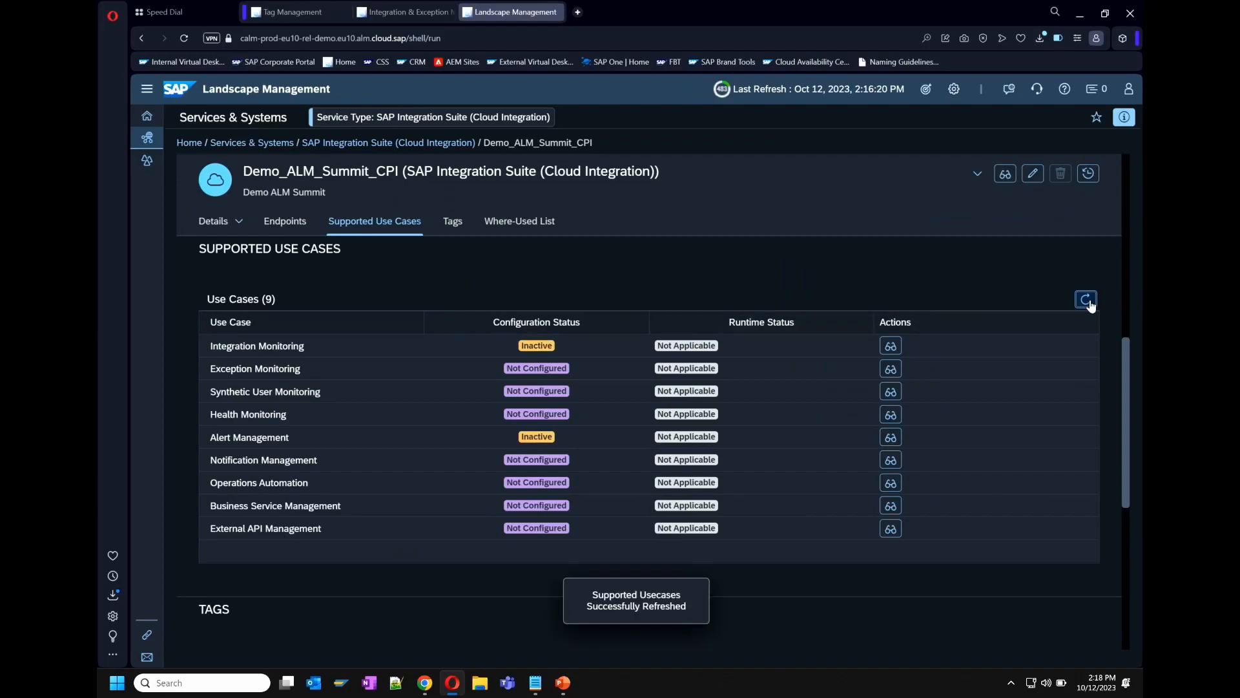
Remove the monitoring configuration of the inactive Demo_ALM_Summit_CPI service in Integration & Exception Monitoring
left_click(410, 11)
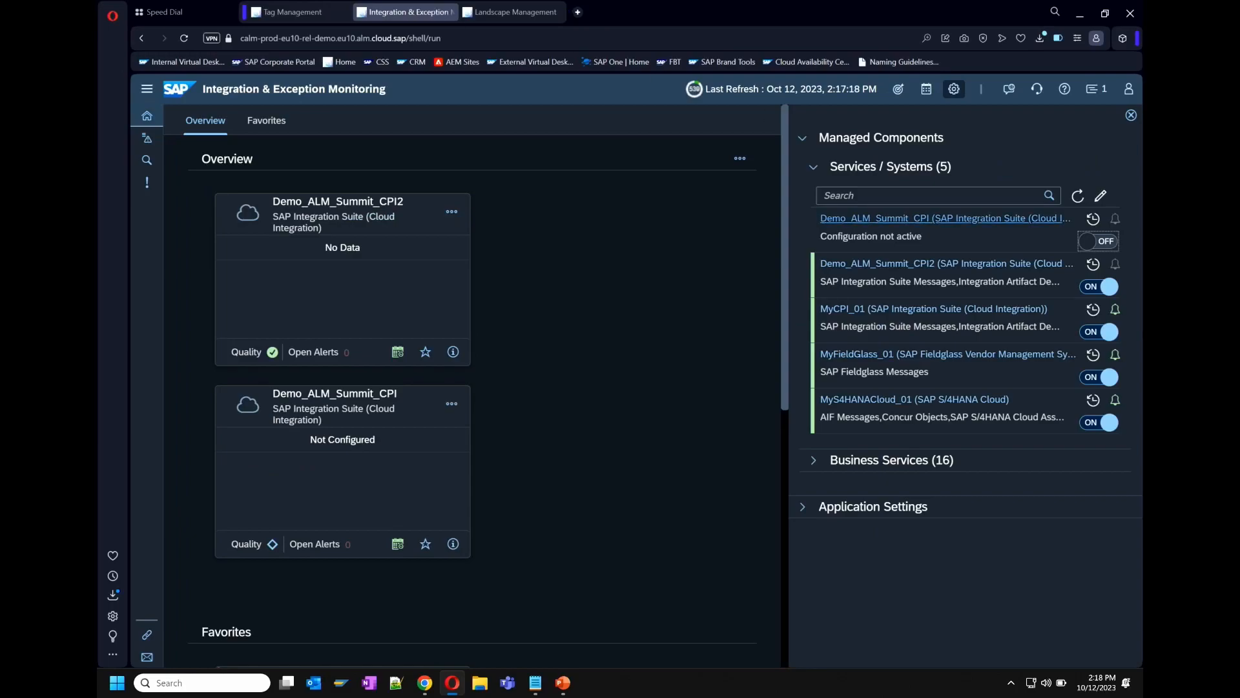
left_click(1099, 199)
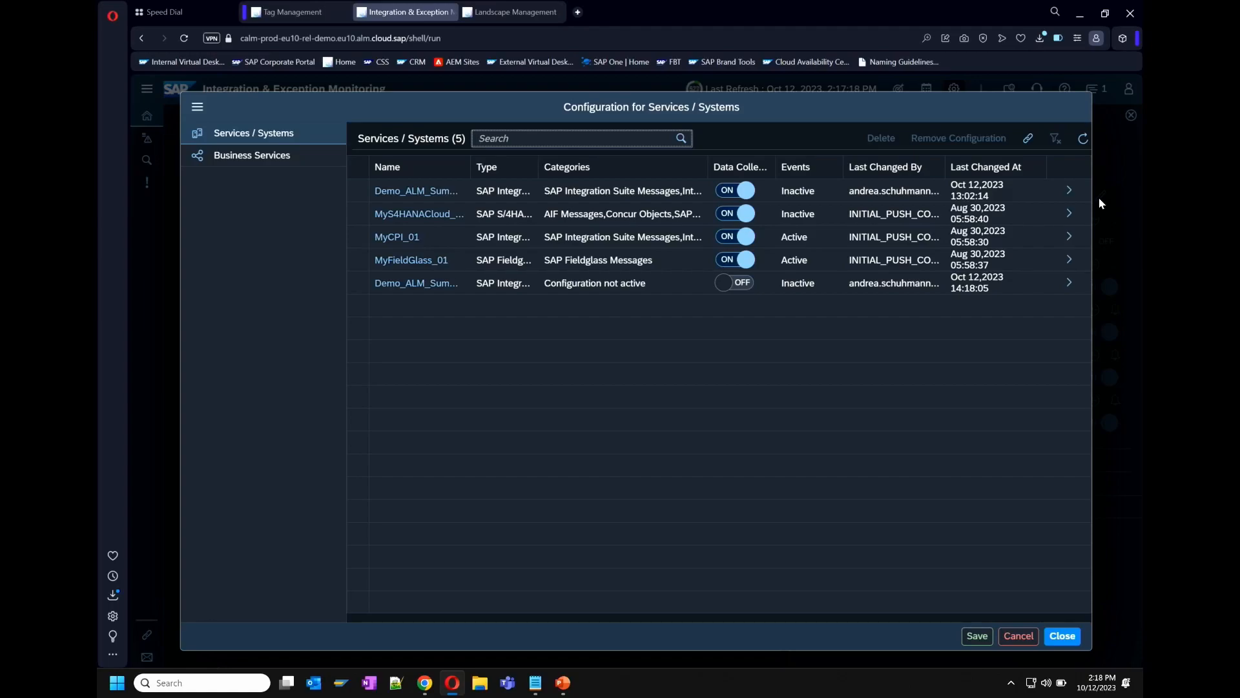
left_click(564, 284)
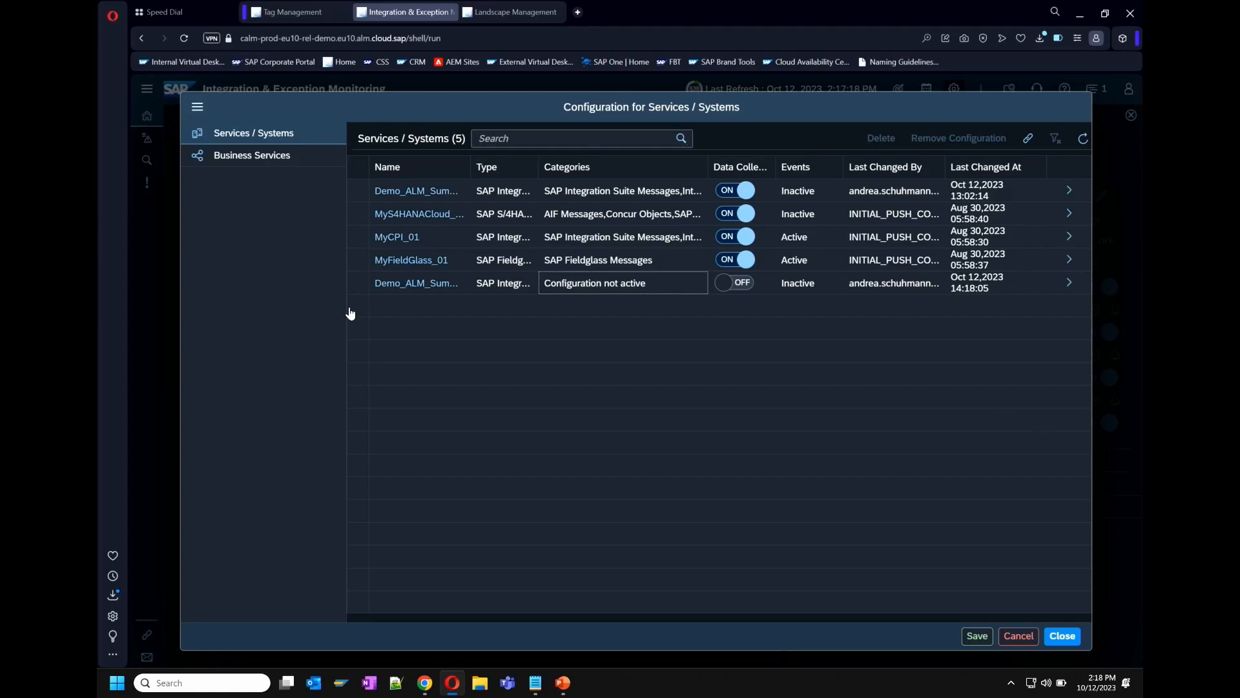
left_click(354, 283)
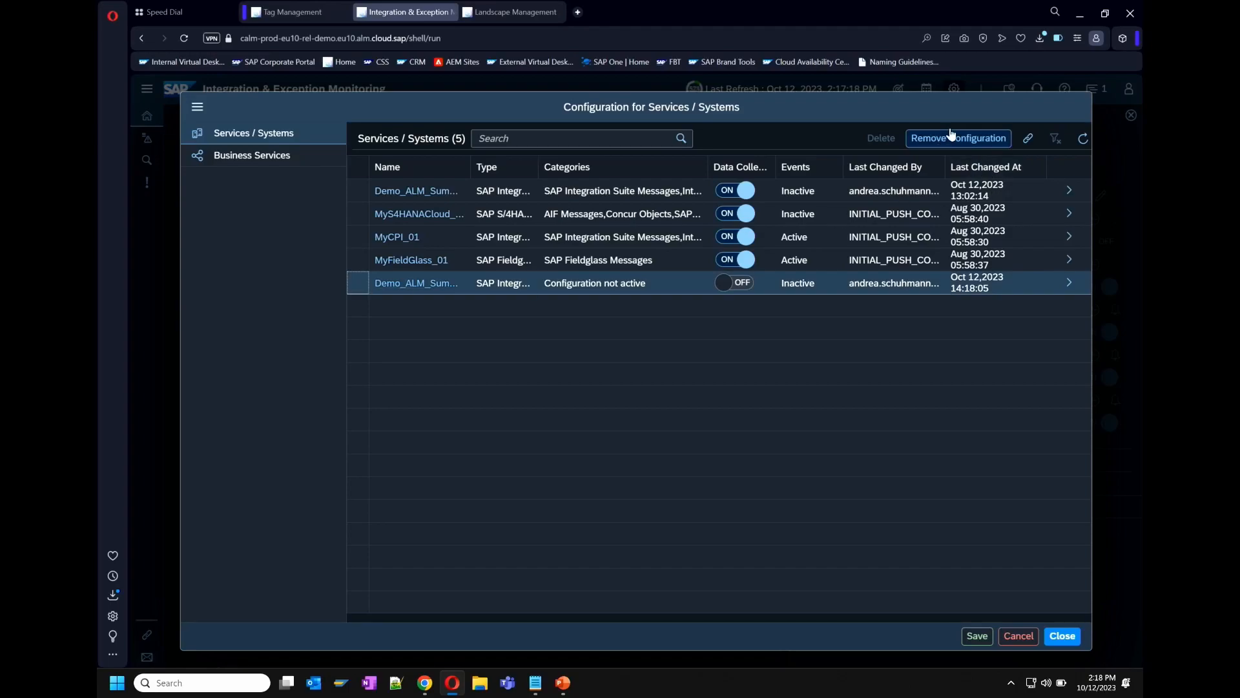
left_click(956, 138)
left_click(1008, 407)
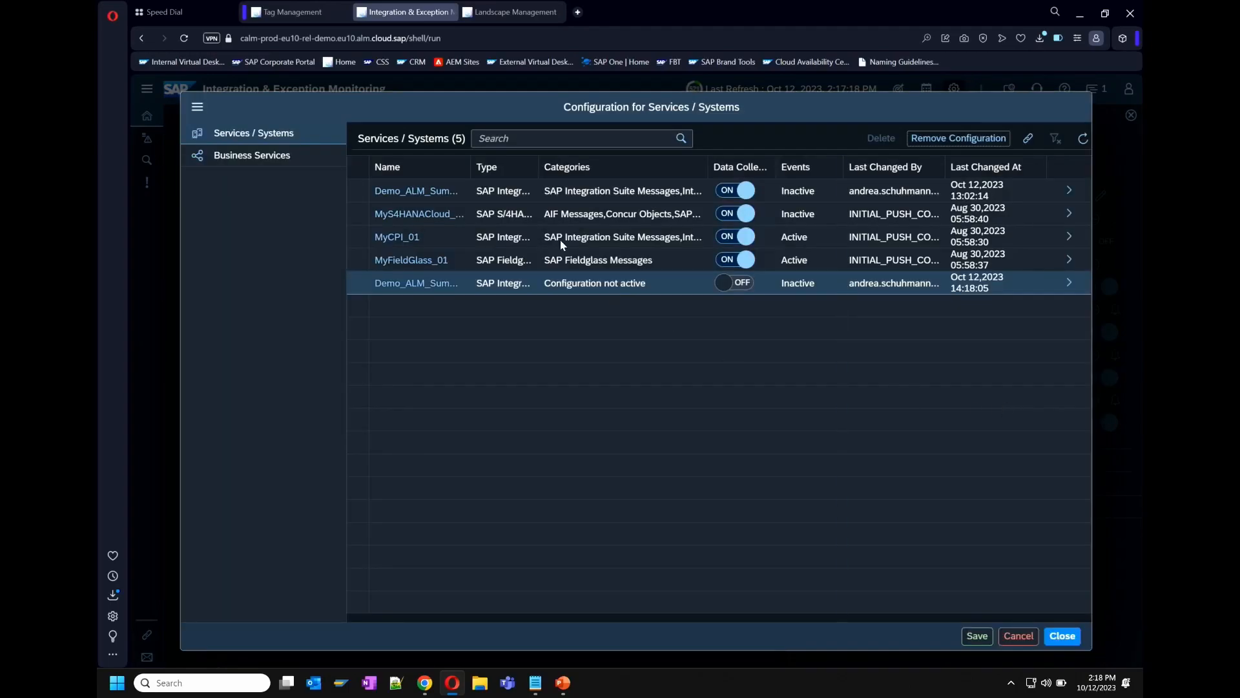
Refresh the supported use cases of Demo_ALM_Summit_CPI in Landscape Management and check whether its endpoint can be deleted
left_click(492, 11)
left_click(1086, 299)
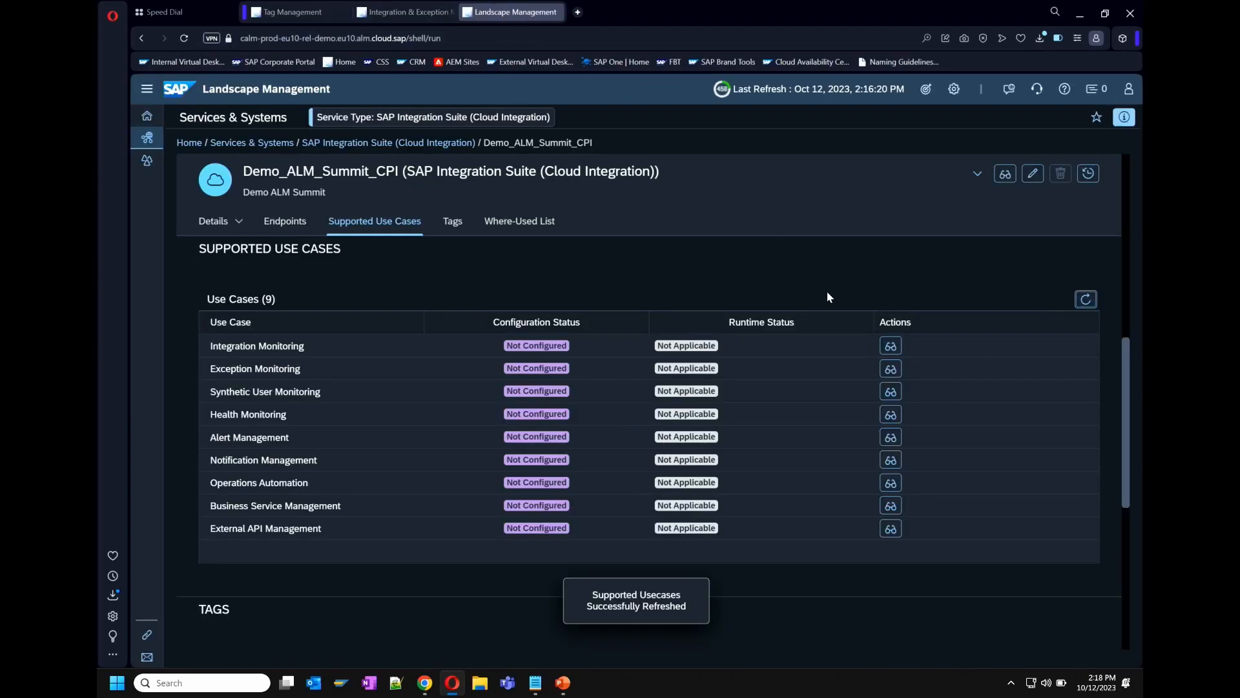
scroll(976, 502, "up", 4)
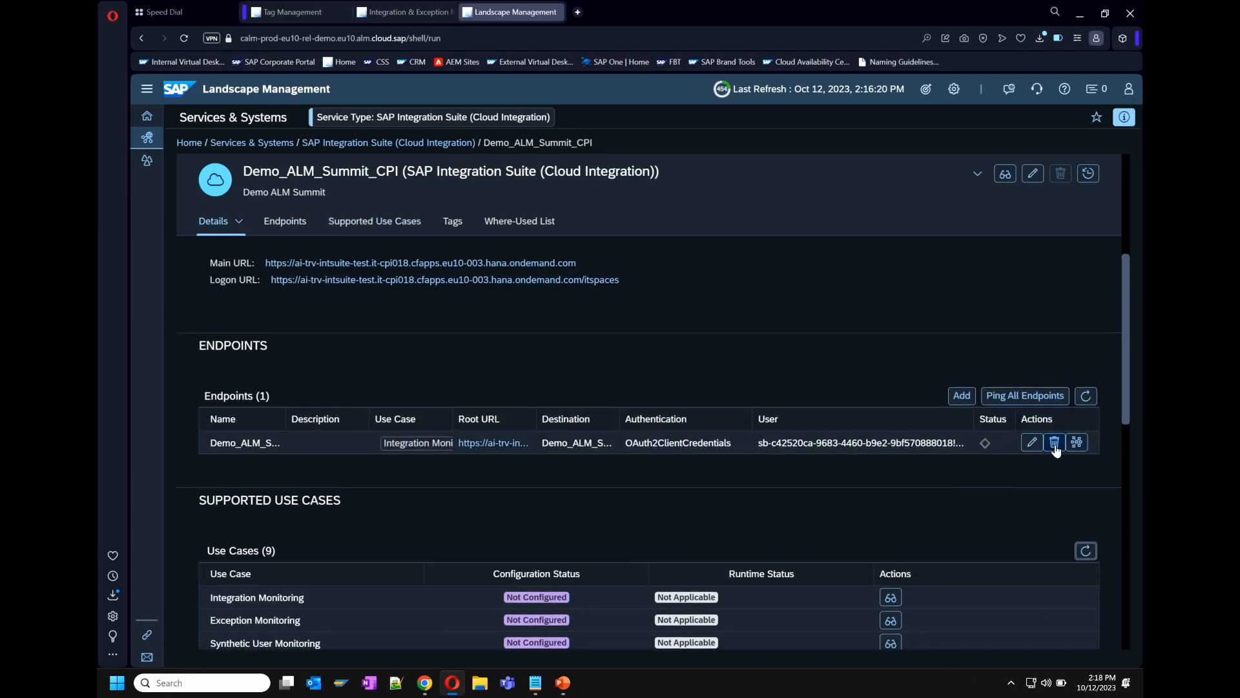
Turn on data collection for Demo_ALM_Summit_CPI in Integration & Exception Monitoring, save it and refresh the supported use cases in Landscape Management
left_click(412, 13)
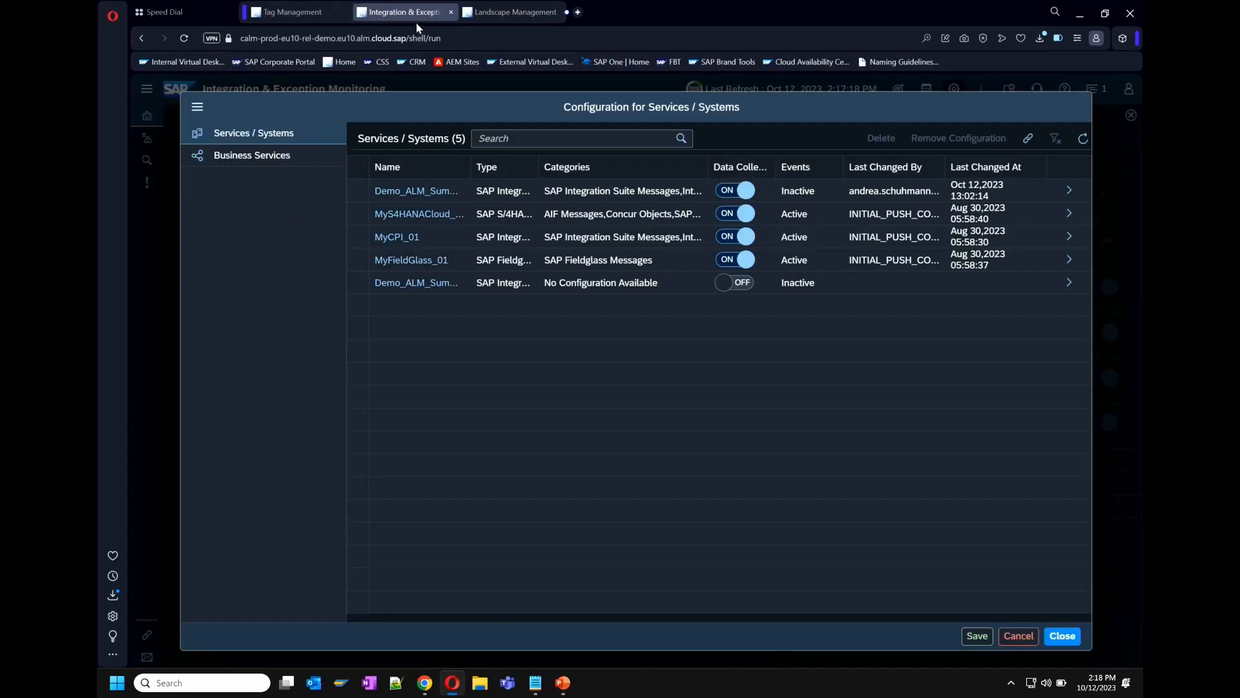
left_click(738, 287)
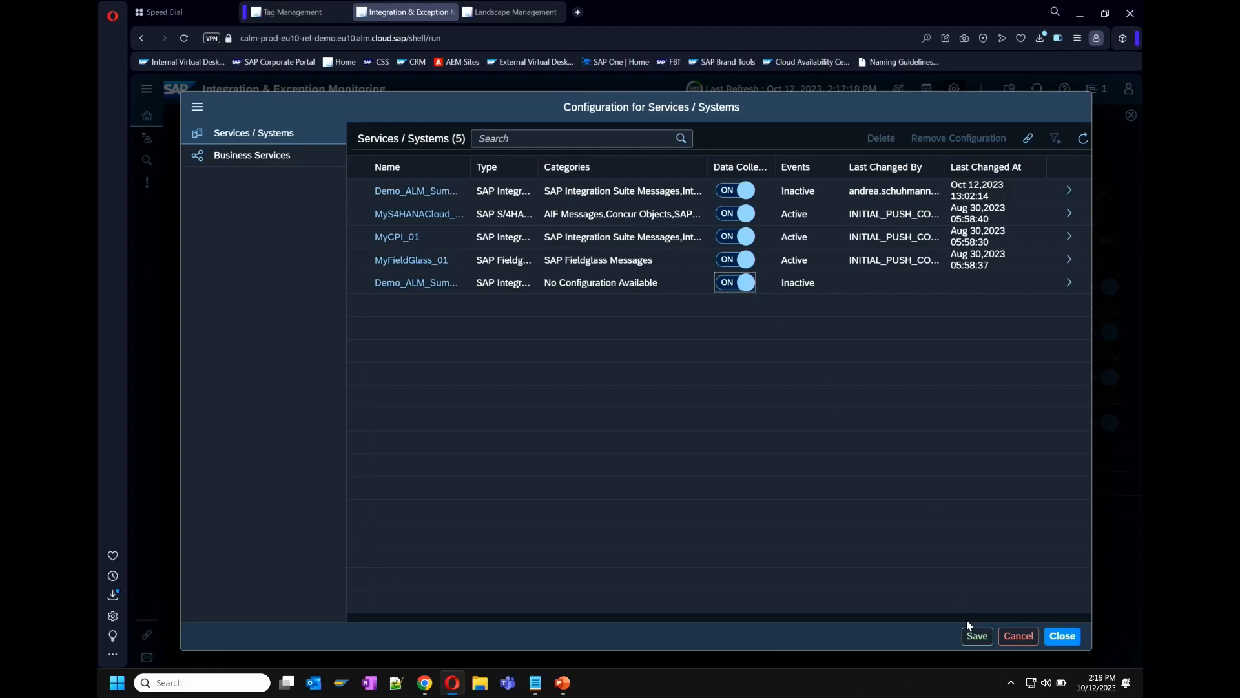
left_click(971, 637)
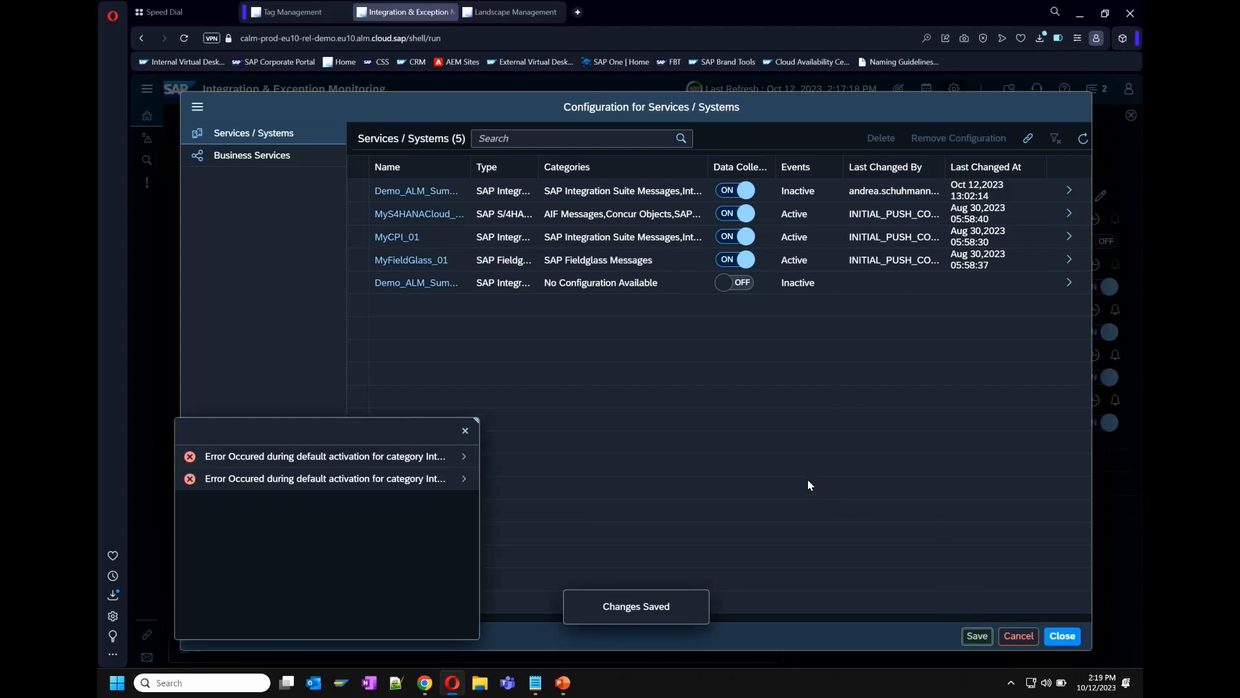
left_click(520, 8)
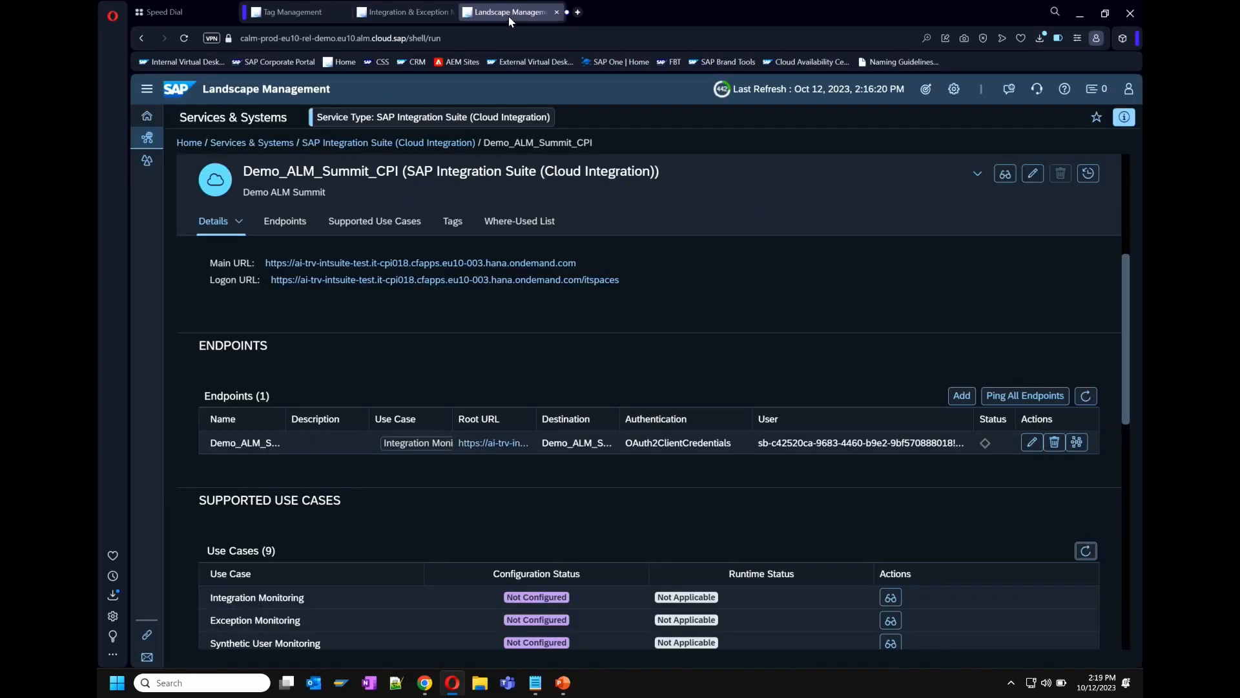
left_click(1087, 554)
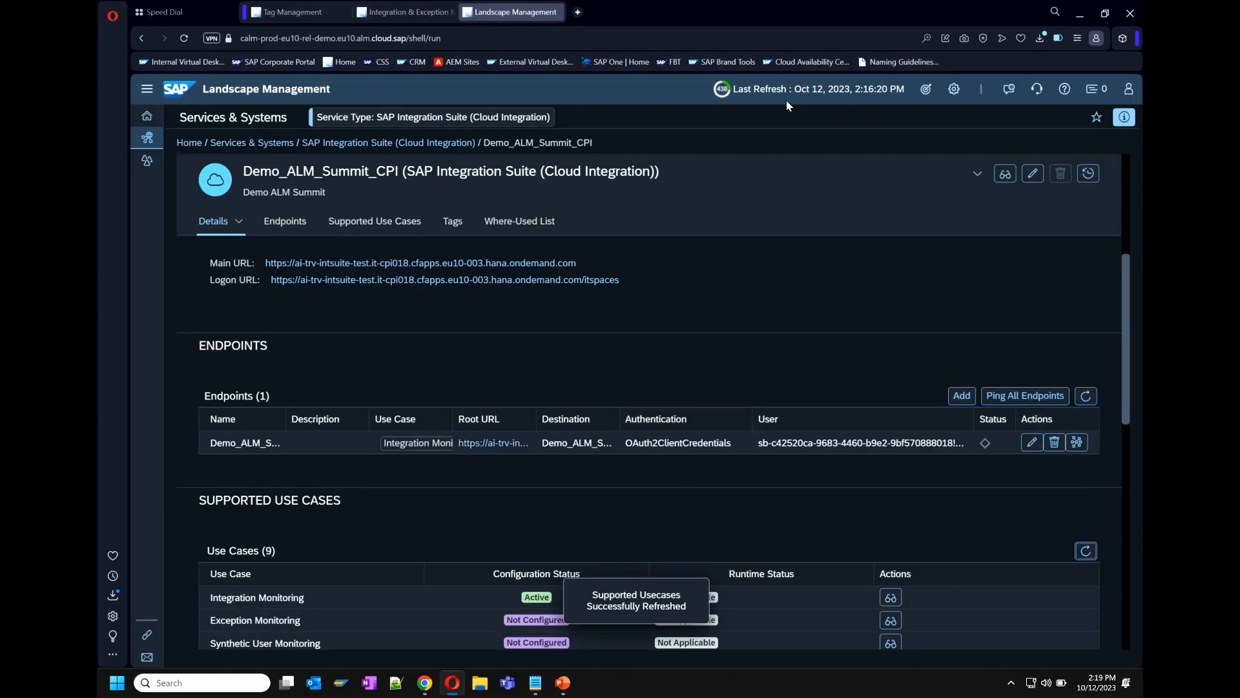
Refresh and reload the Landscape Management page, and review the supported use cases and endpoint of Demo_ALM_Summit_CPI
left_click(723, 101)
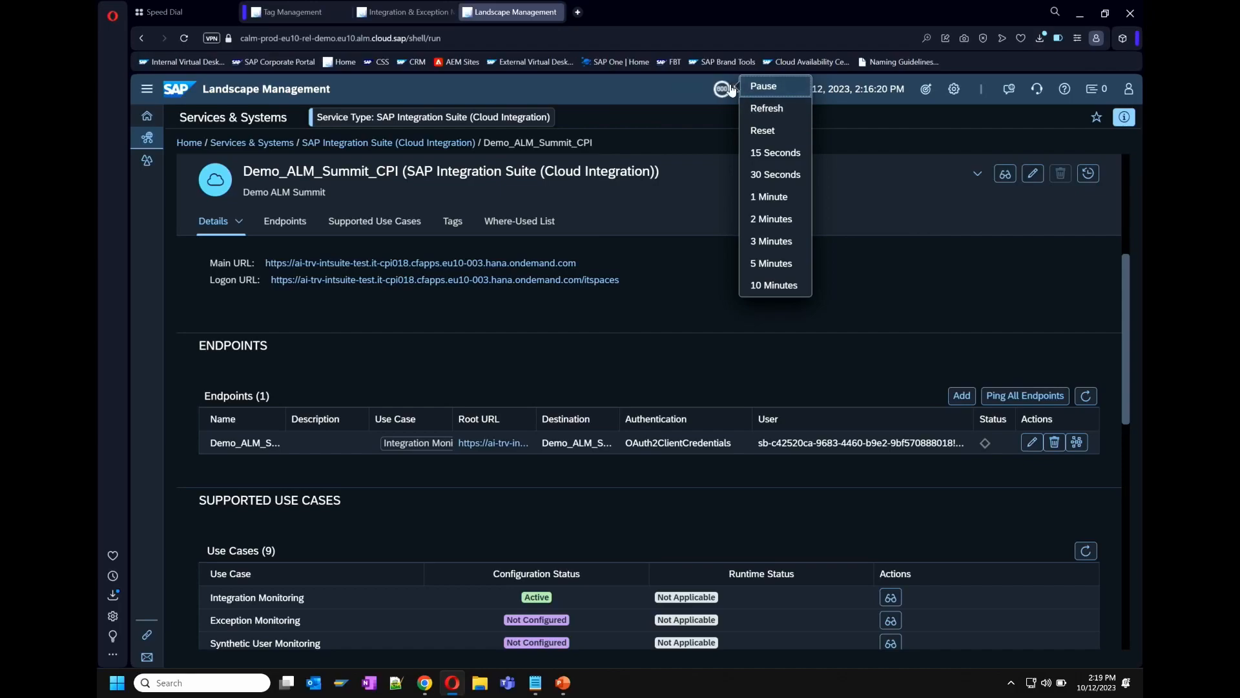
left_click(770, 109)
left_click(186, 39)
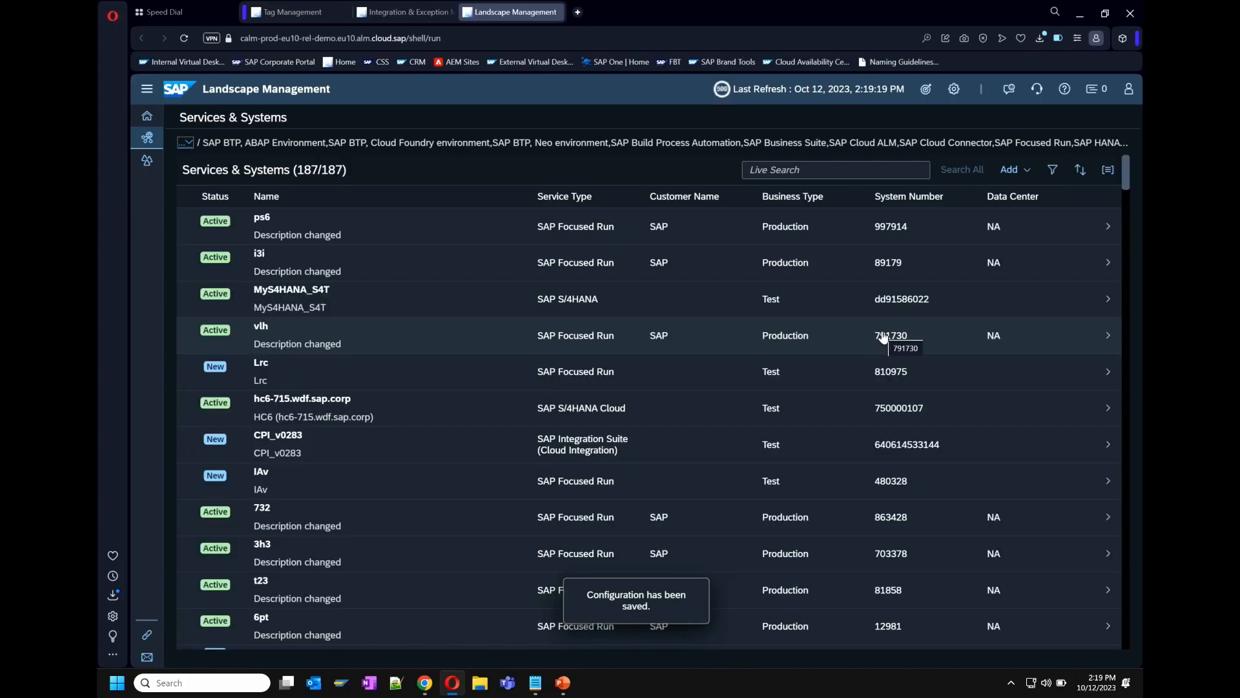
left_click(884, 336)
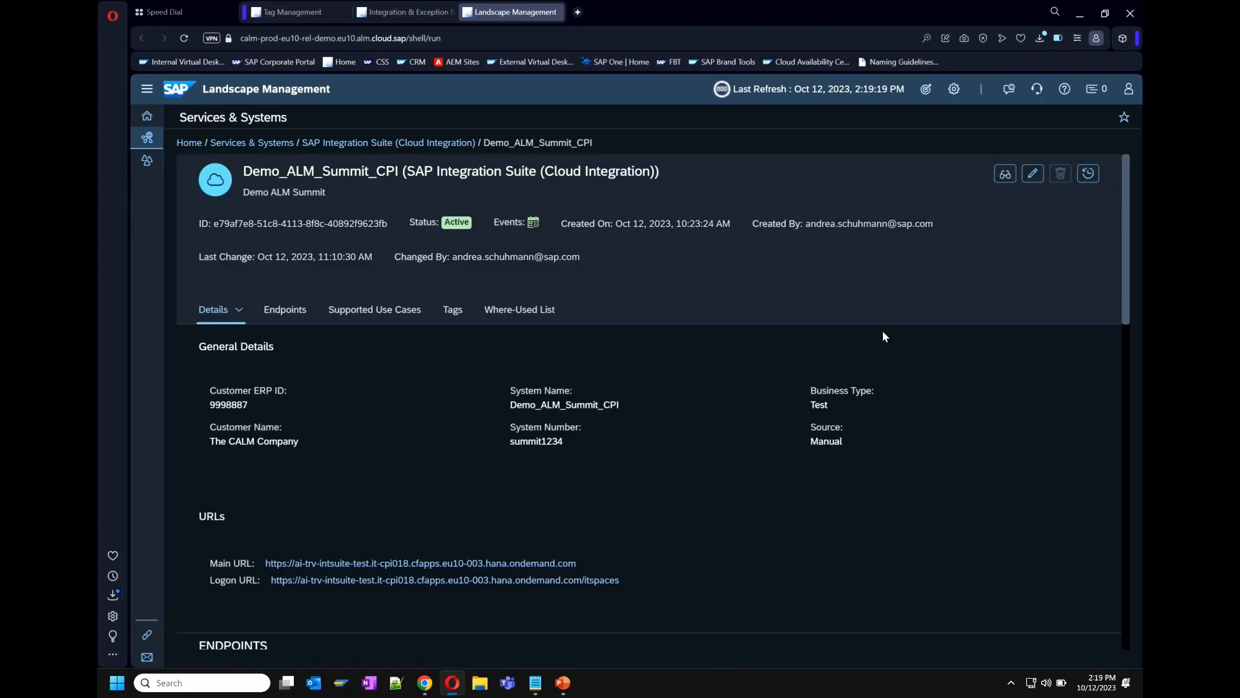
scroll(884, 336, "down", 6)
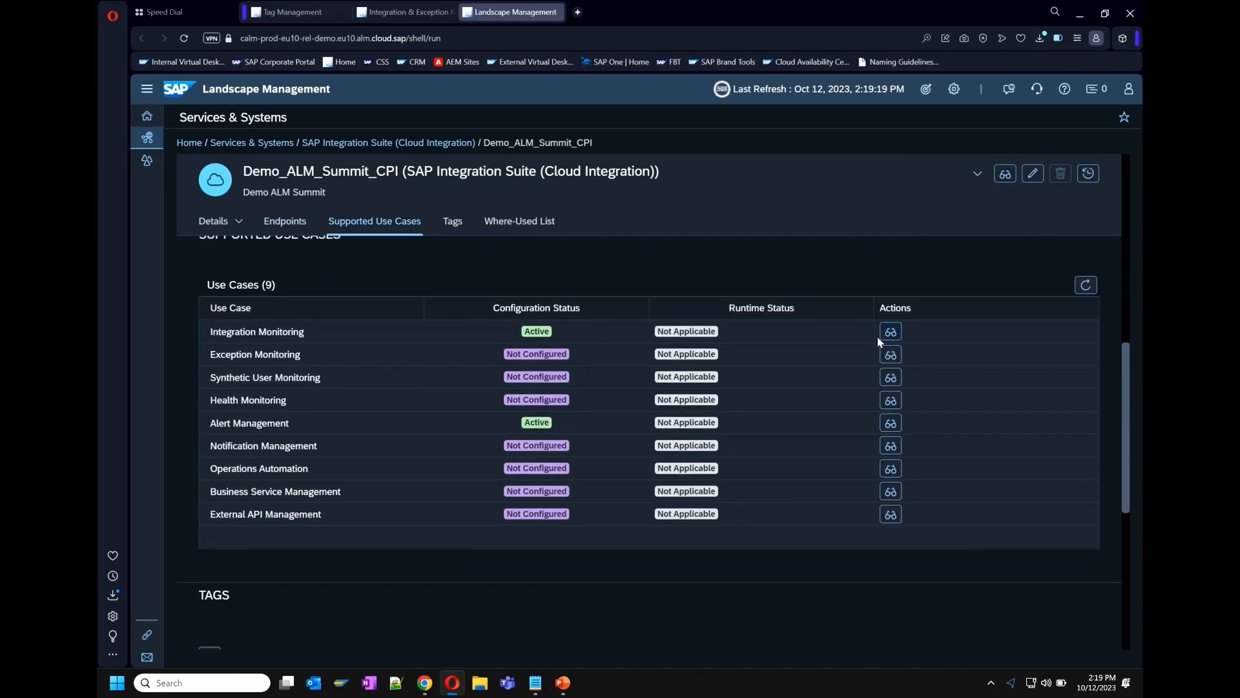
scroll(878, 336, "up", 2)
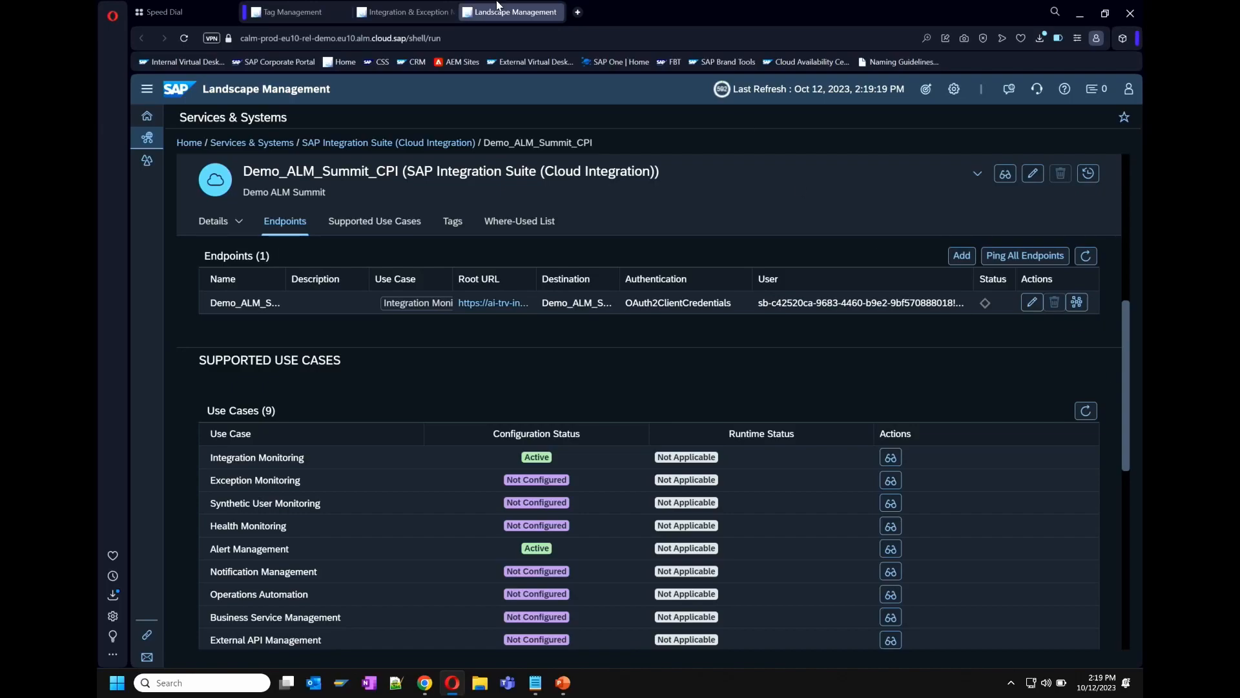
Widen the Name column of the services configuration list and remove the configuration of Demo_ALM_Summit_CPI
left_click(396, 13)
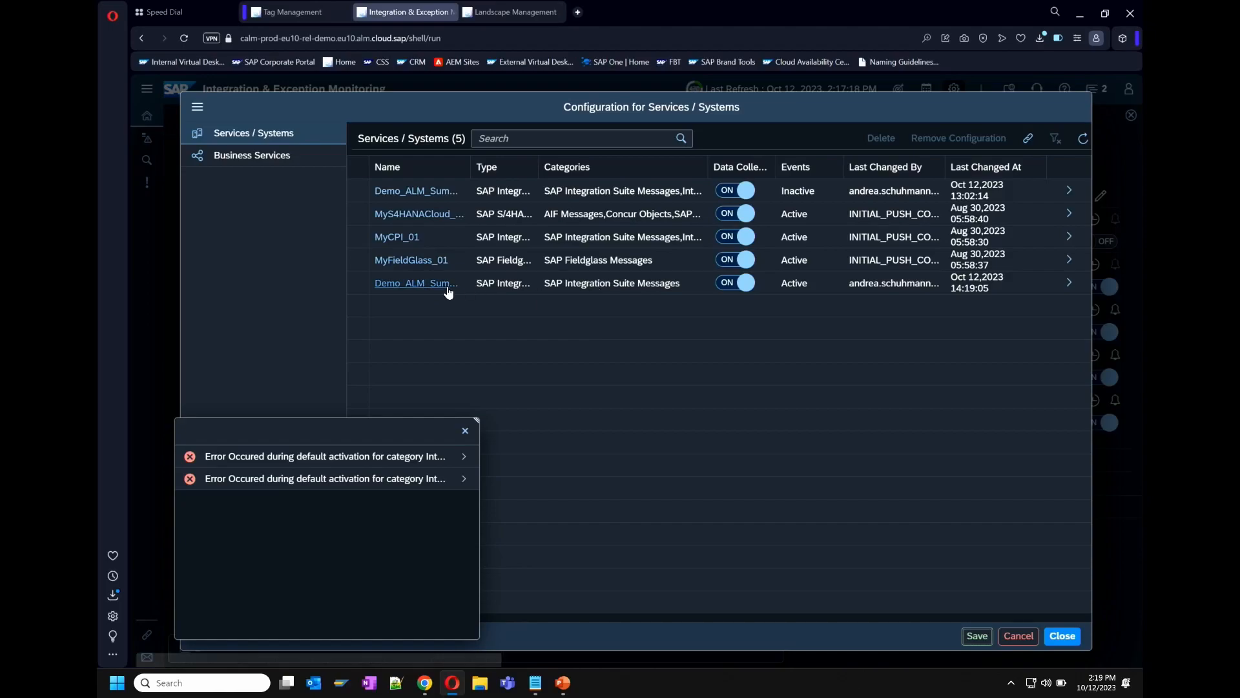
left_click(360, 283)
left_click_drag(471, 167, 602, 166)
left_click(951, 138)
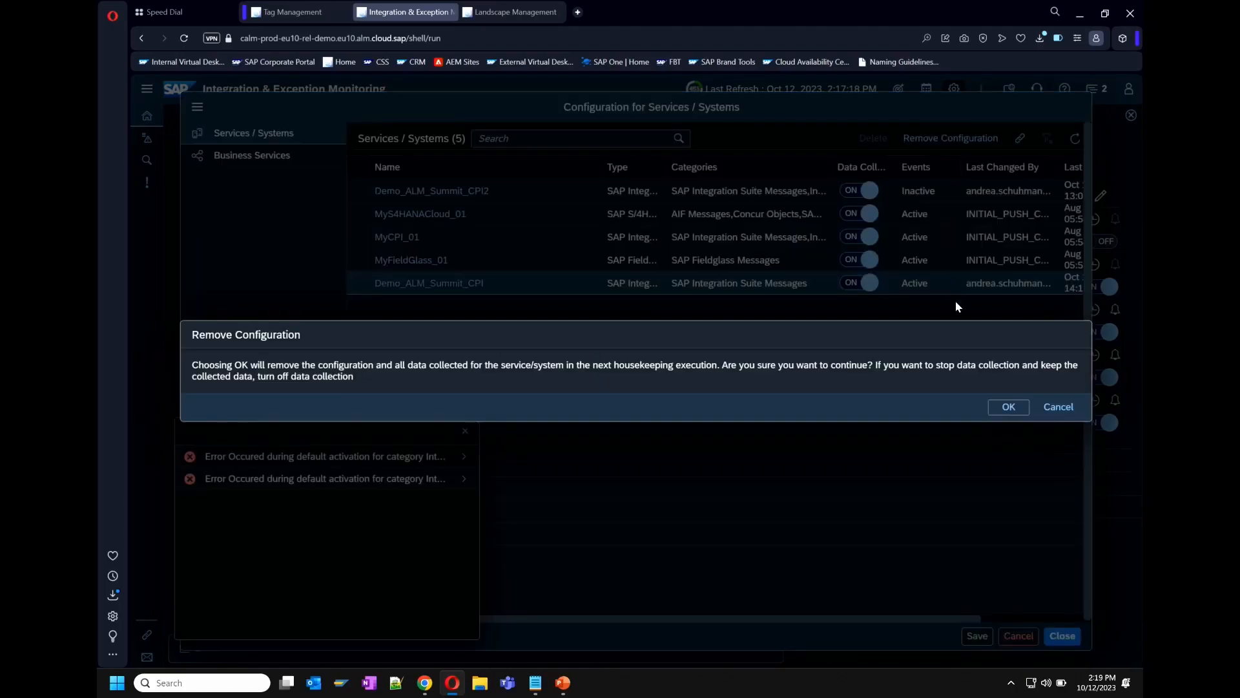
left_click(1011, 410)
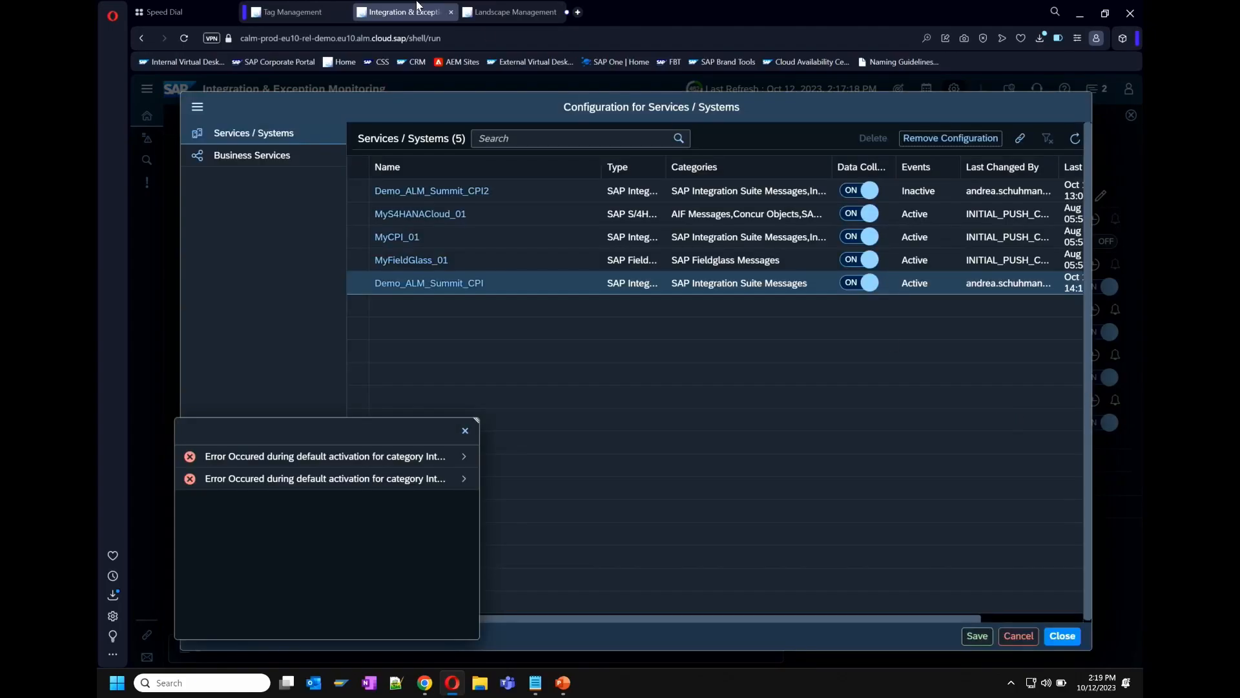
Refresh the supported use cases and endpoints of Demo_ALM_Summit_CPI in Landscape Management and delete its endpoint Demo_ALM_Summit_01
left_click(516, 12)
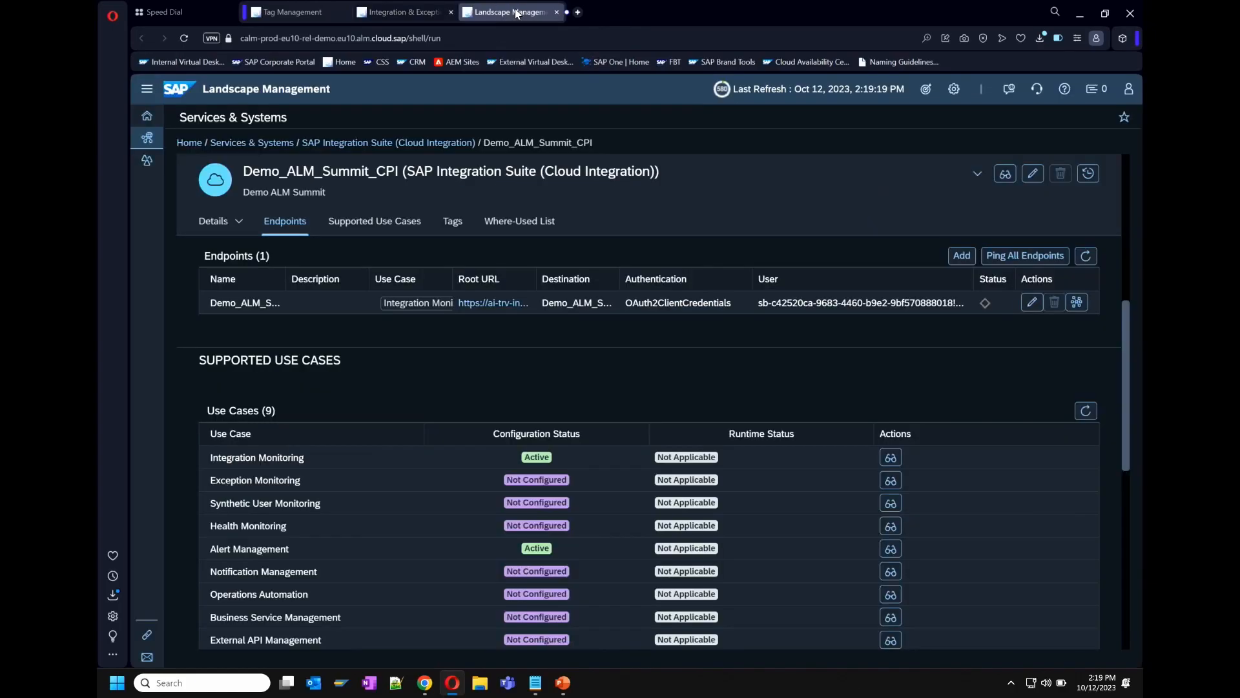
left_click(1086, 411)
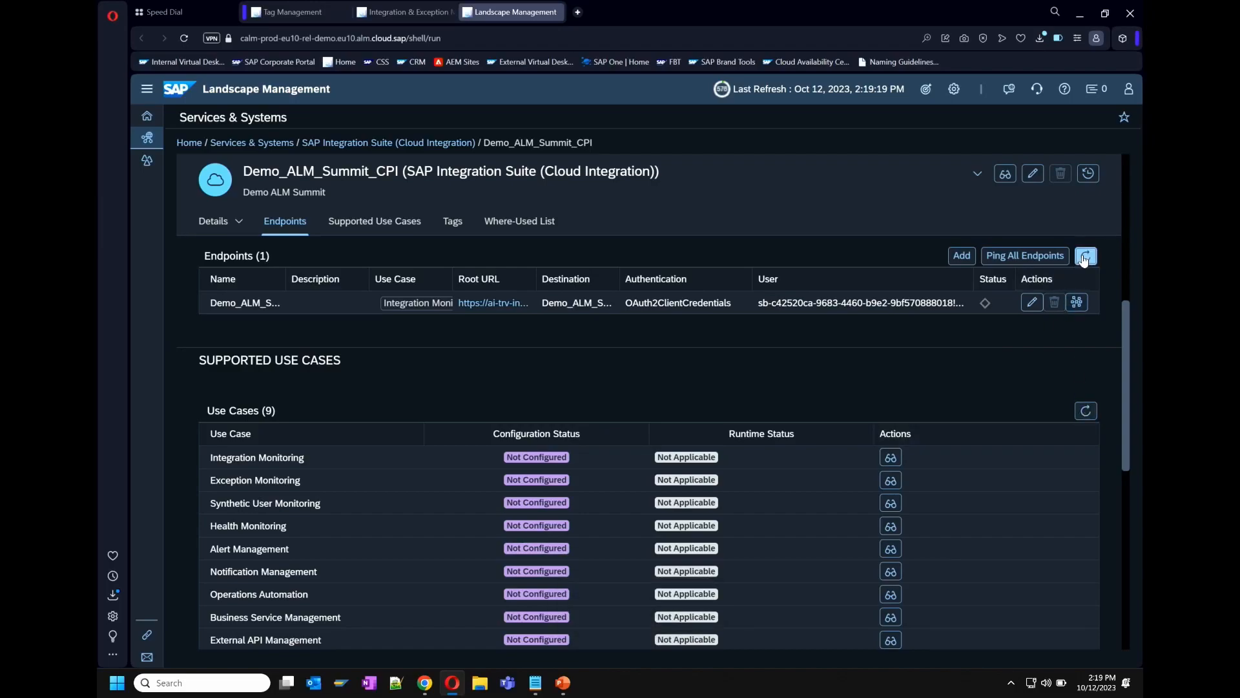
left_click(1055, 302)
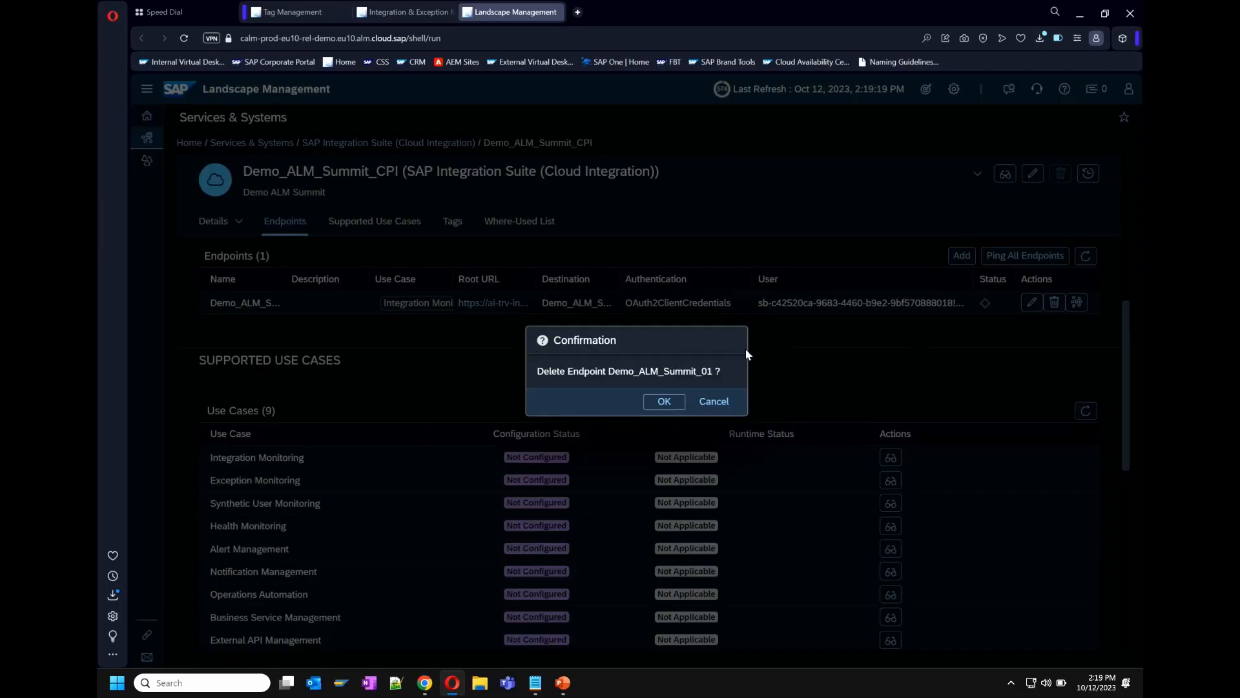
left_click(722, 403)
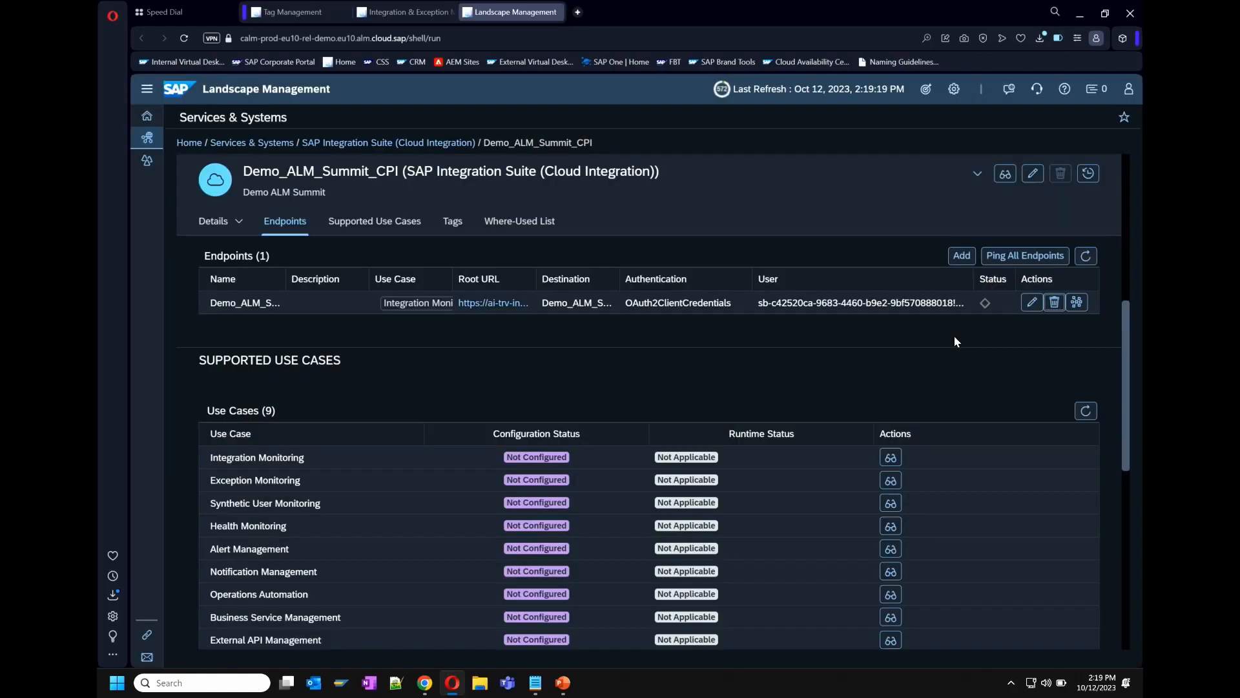
scroll(1056, 194, "down", 5)
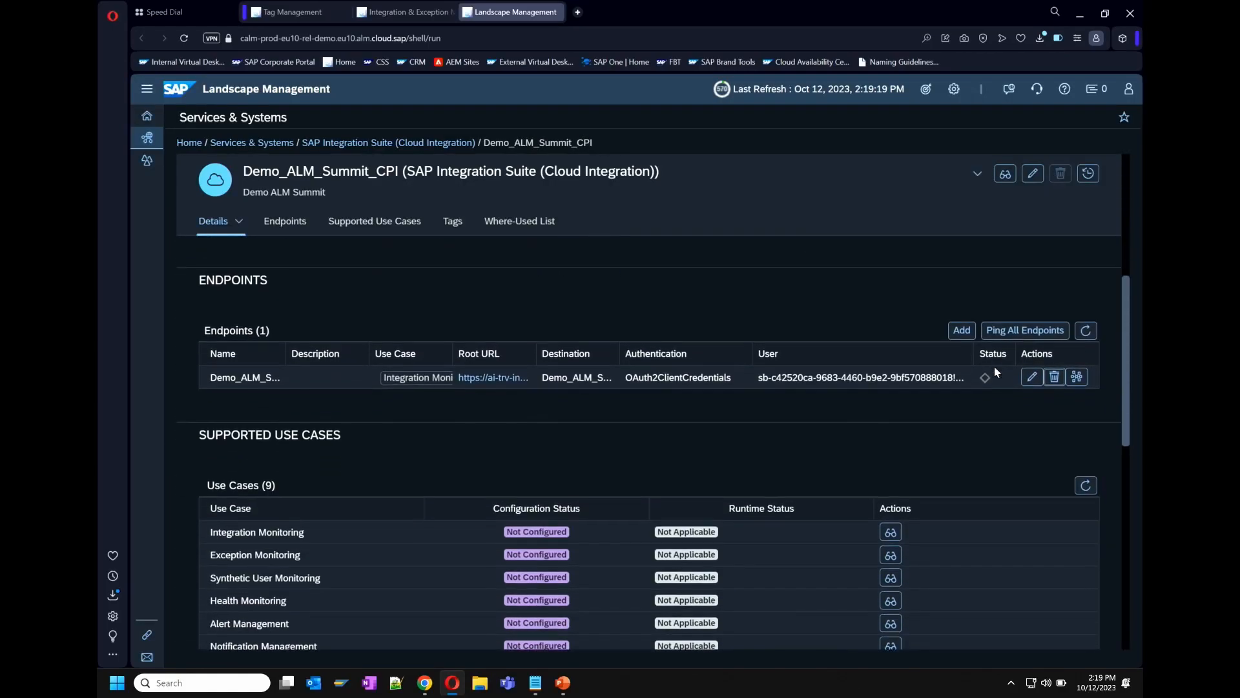
left_click(1055, 366)
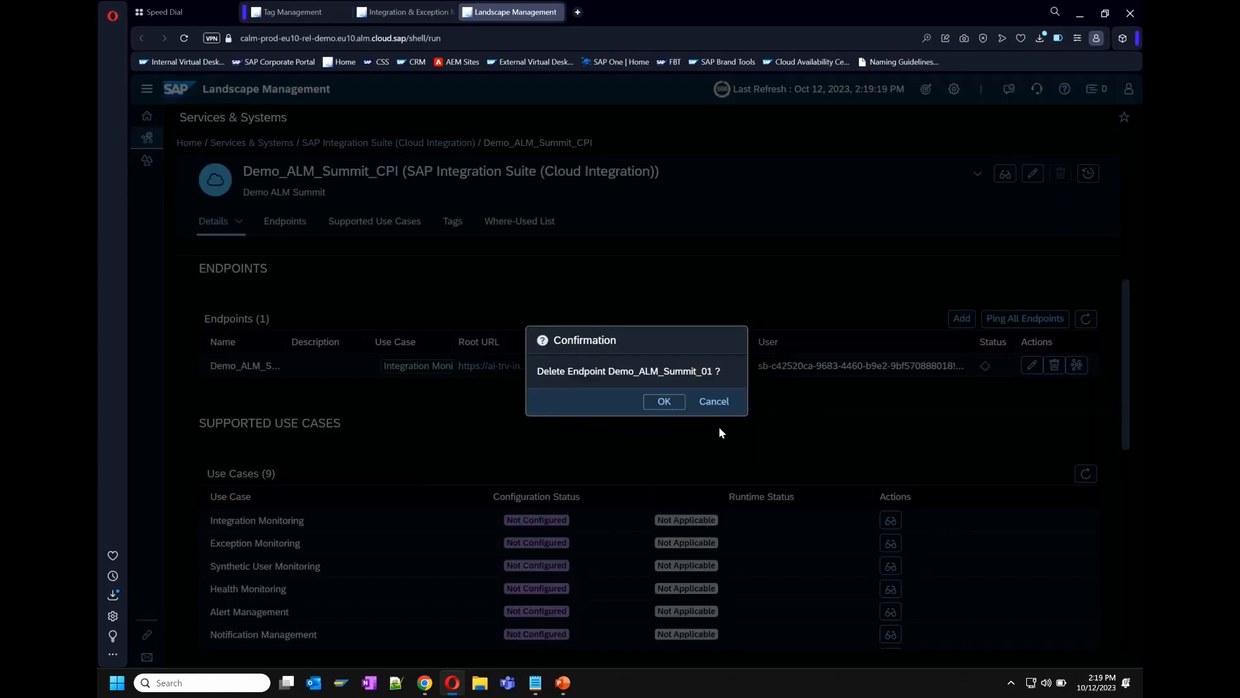
left_click(666, 401)
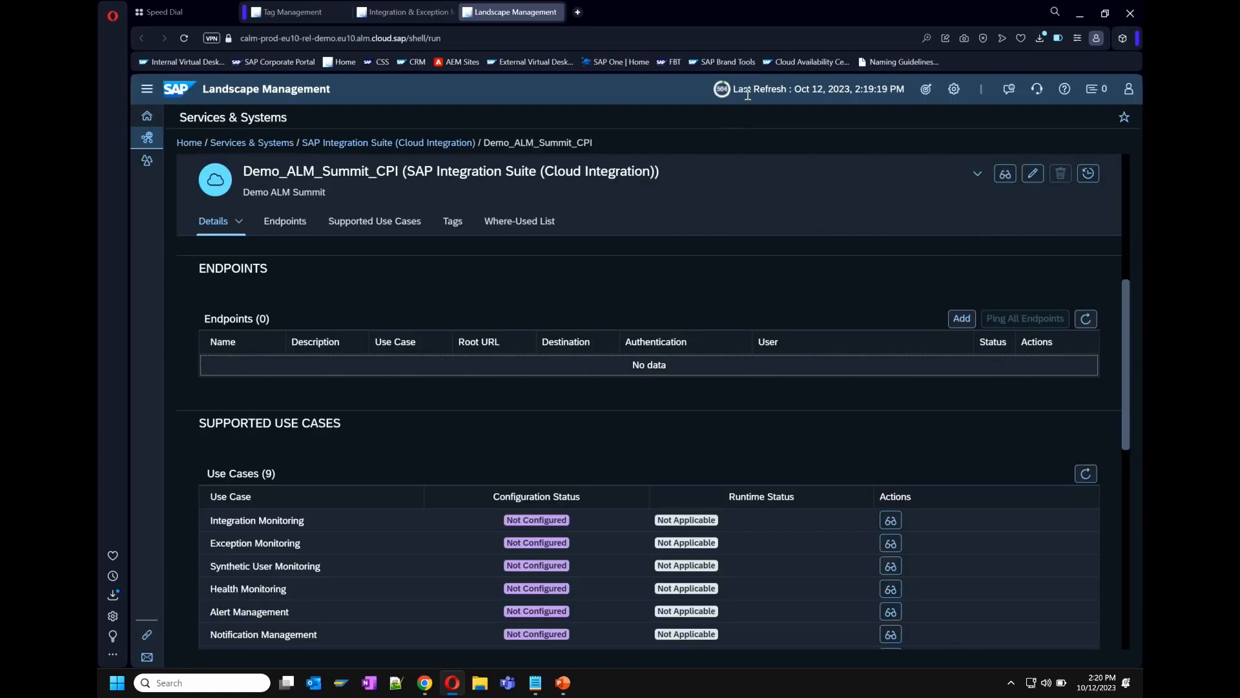
Refresh and reload the Demo_ALM_Summit_CPI page, and check its supported use cases and whether the service can be deleted
left_click(722, 89)
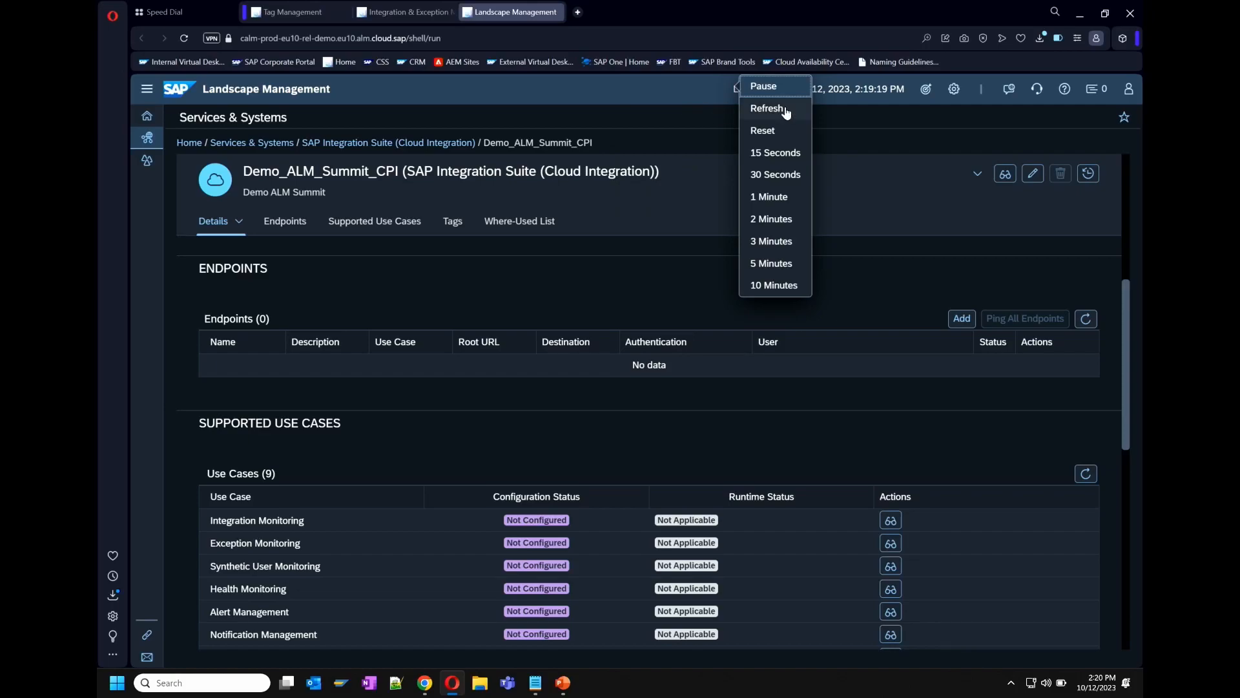
left_click(785, 110)
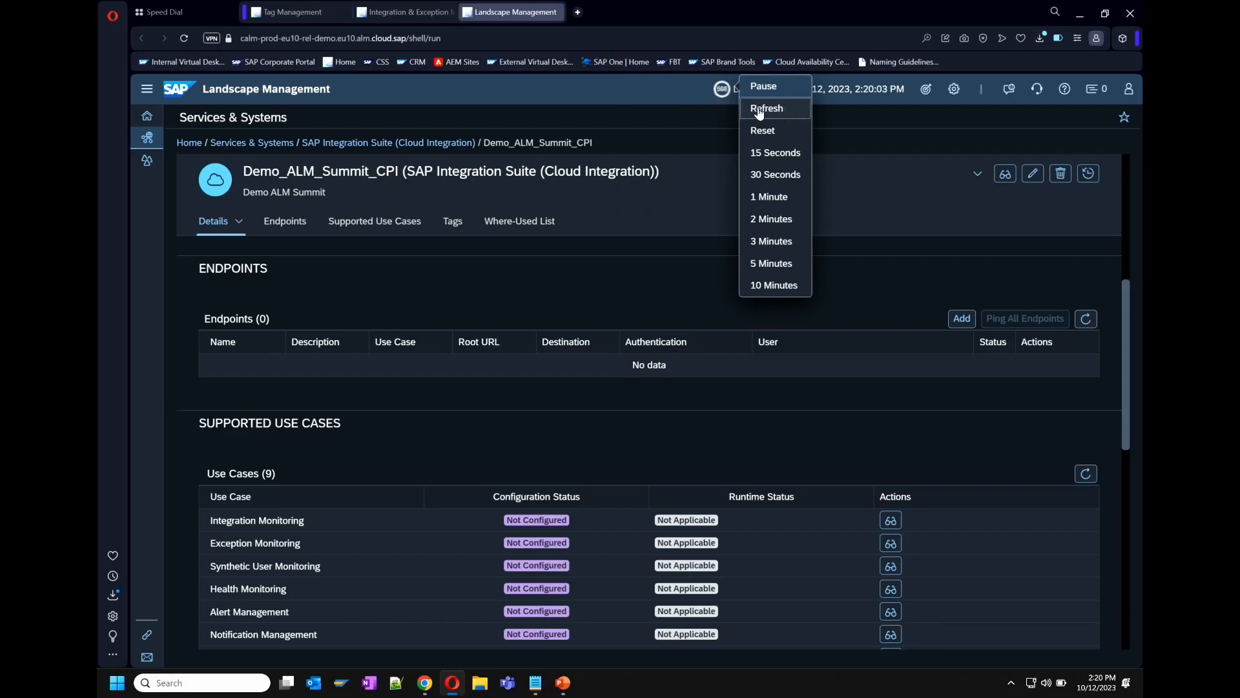
left_click(760, 112)
left_click(724, 96)
left_click(675, 110)
left_click(183, 38)
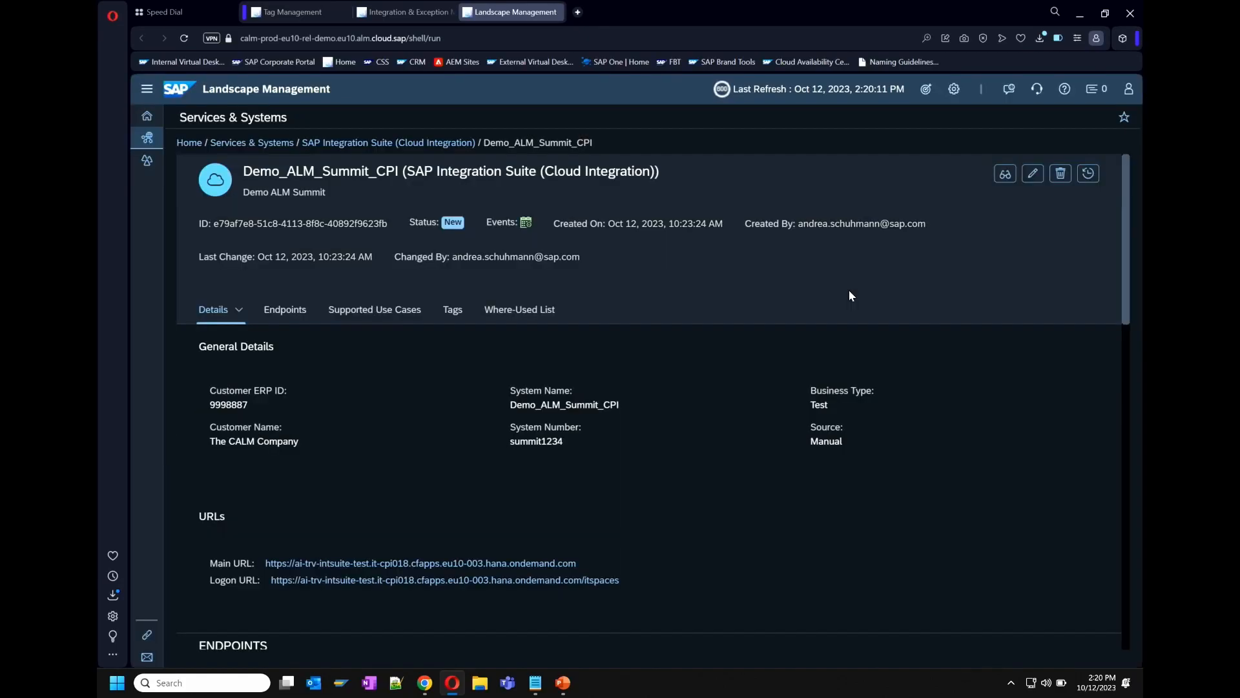
left_click(389, 310)
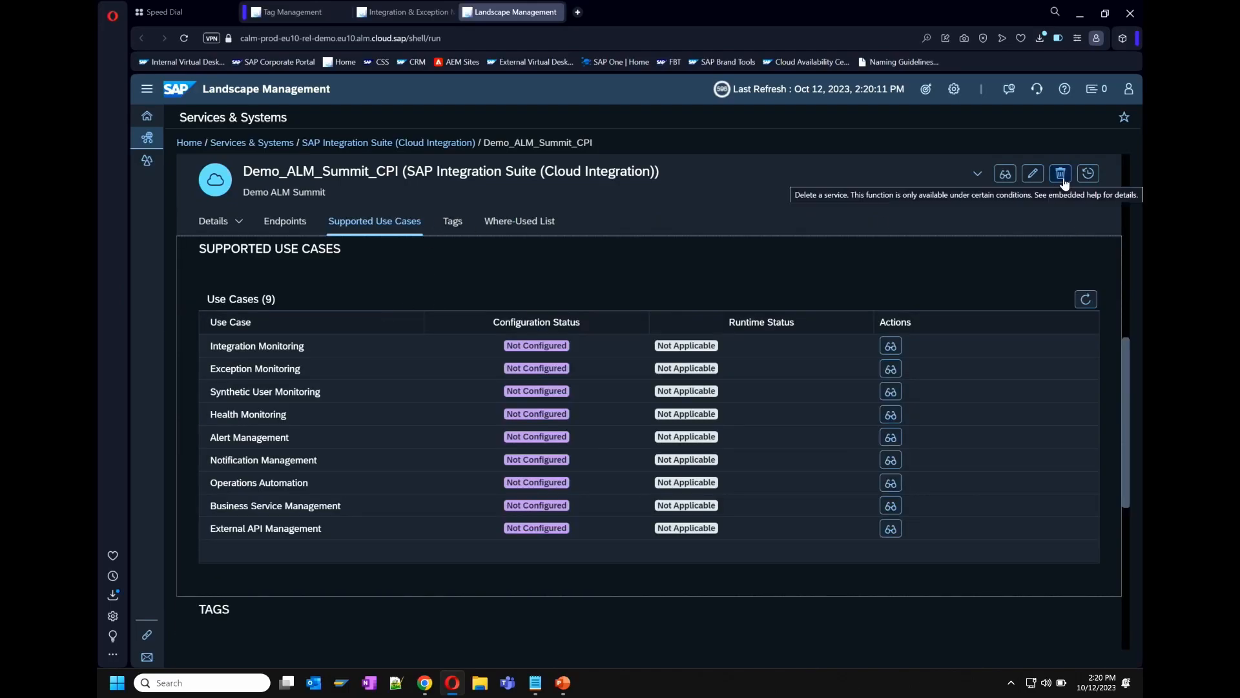
left_click(569, 688)
left_click(632, 613)
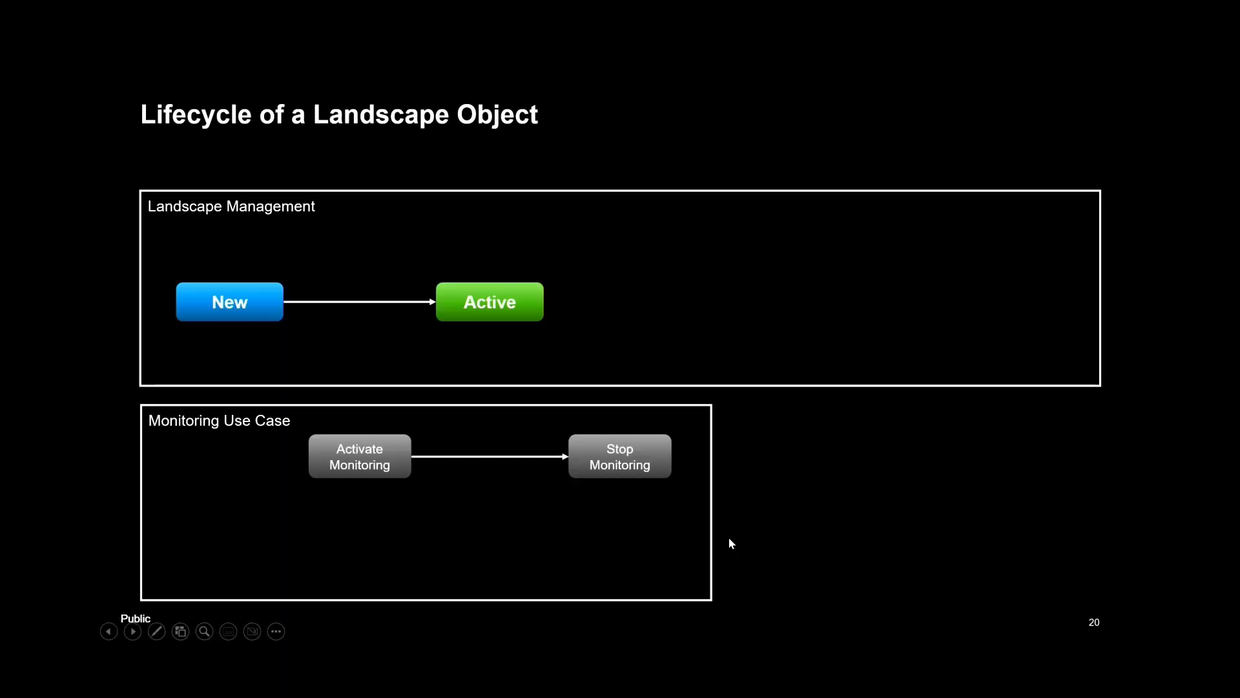
left_click(731, 543)
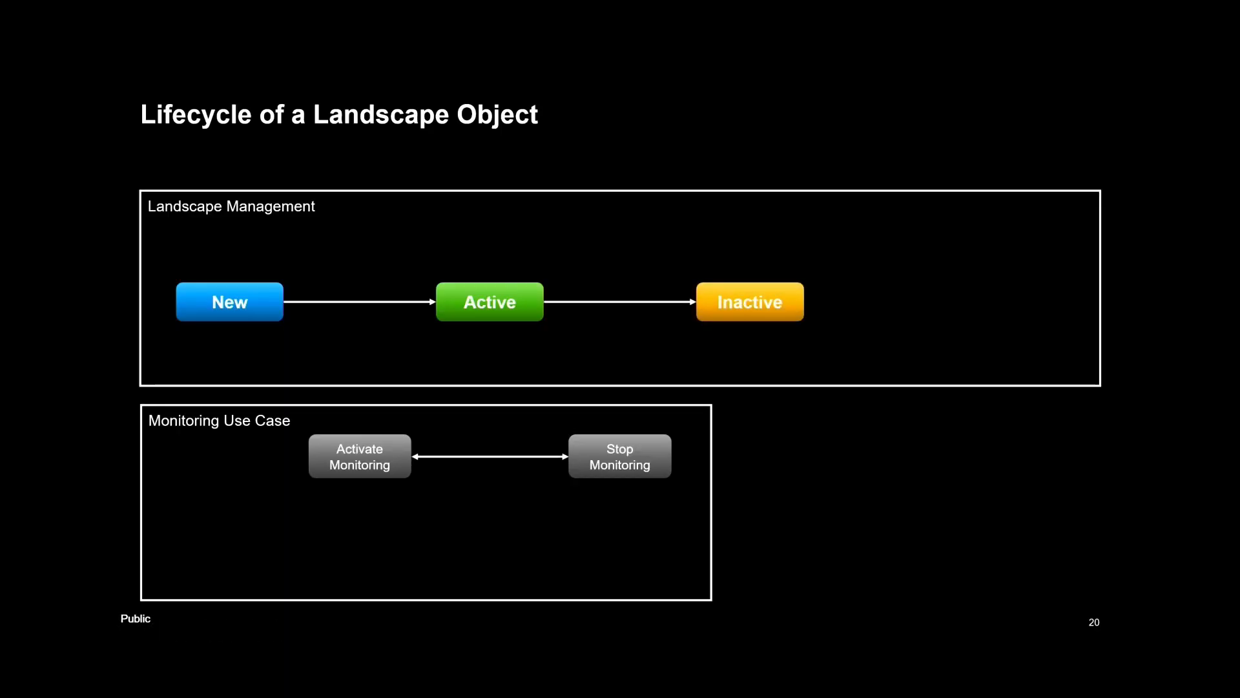
key("Right")
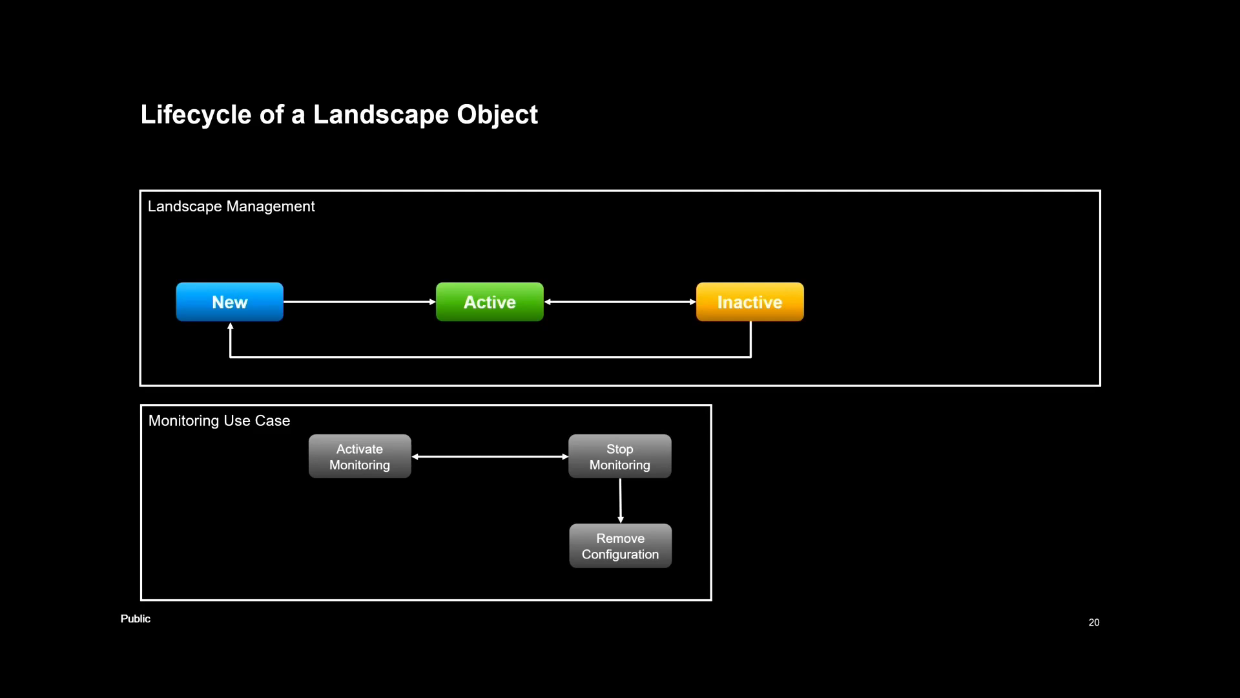
key("Right")
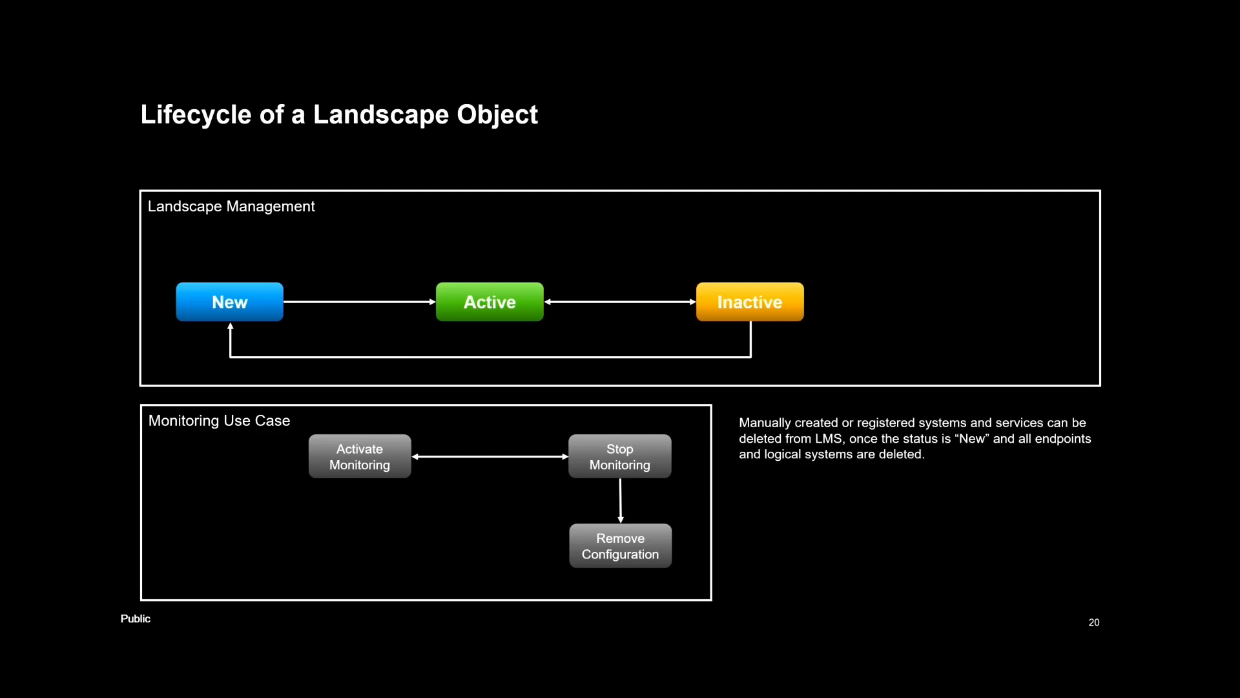